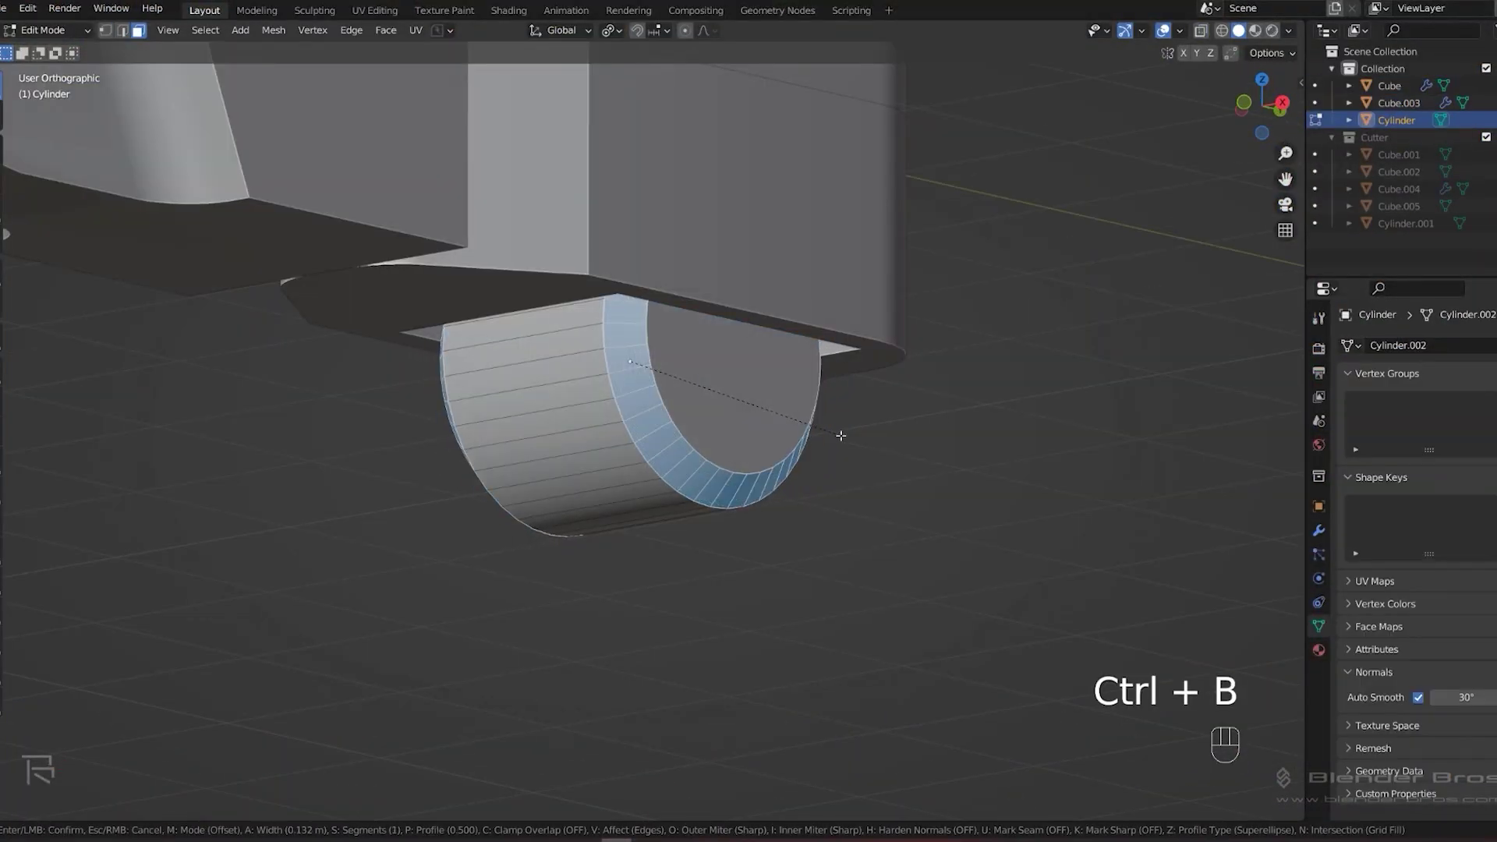
{"action": "key", "text": "i"}
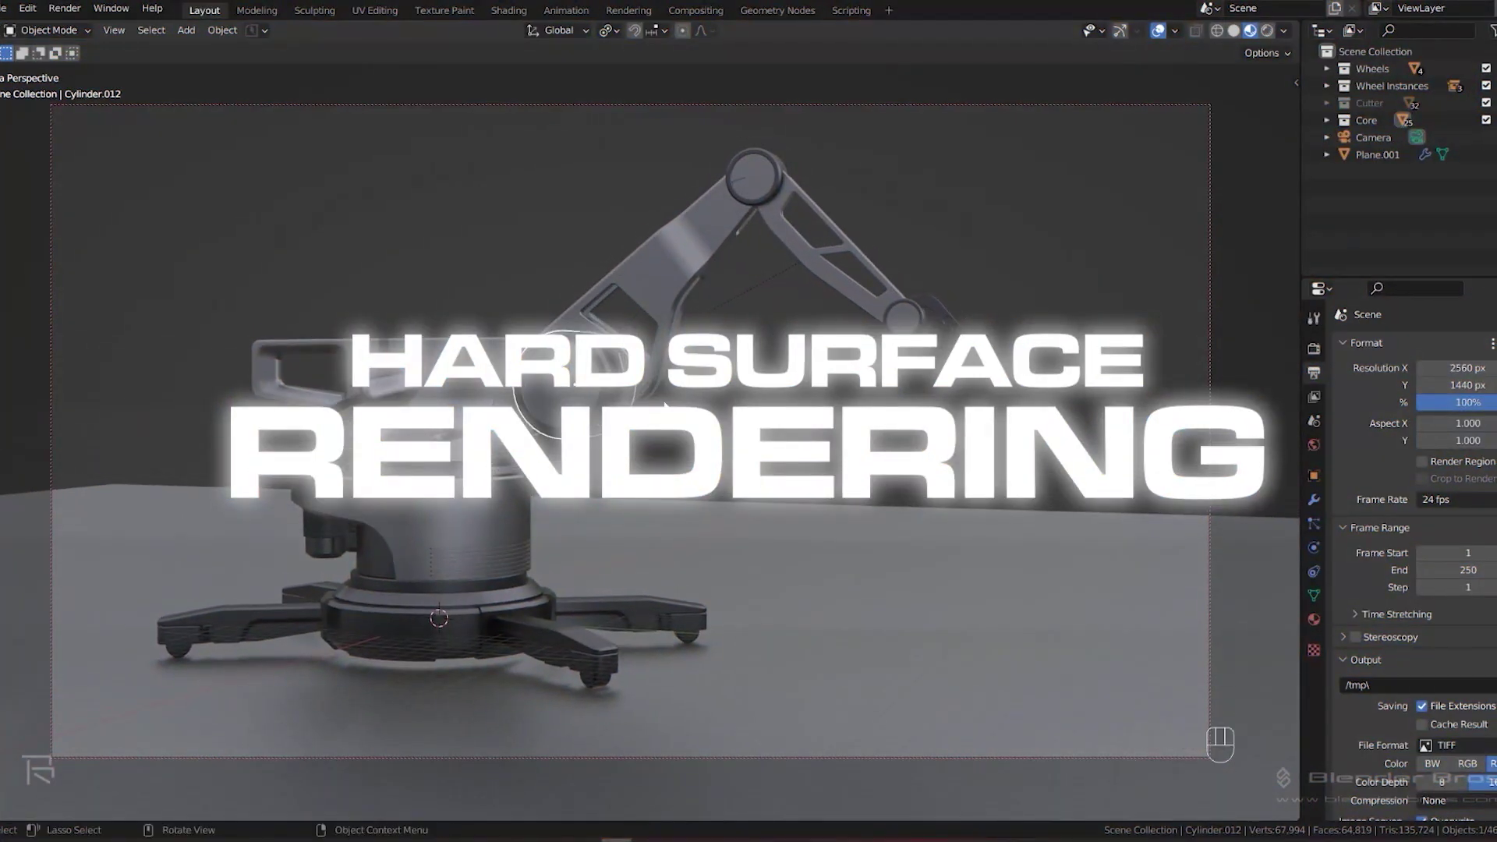
{"action": "middle_click_drag", "start_coordinate": [666, 406], "coordinate": [686, 402], "text": "shift"}
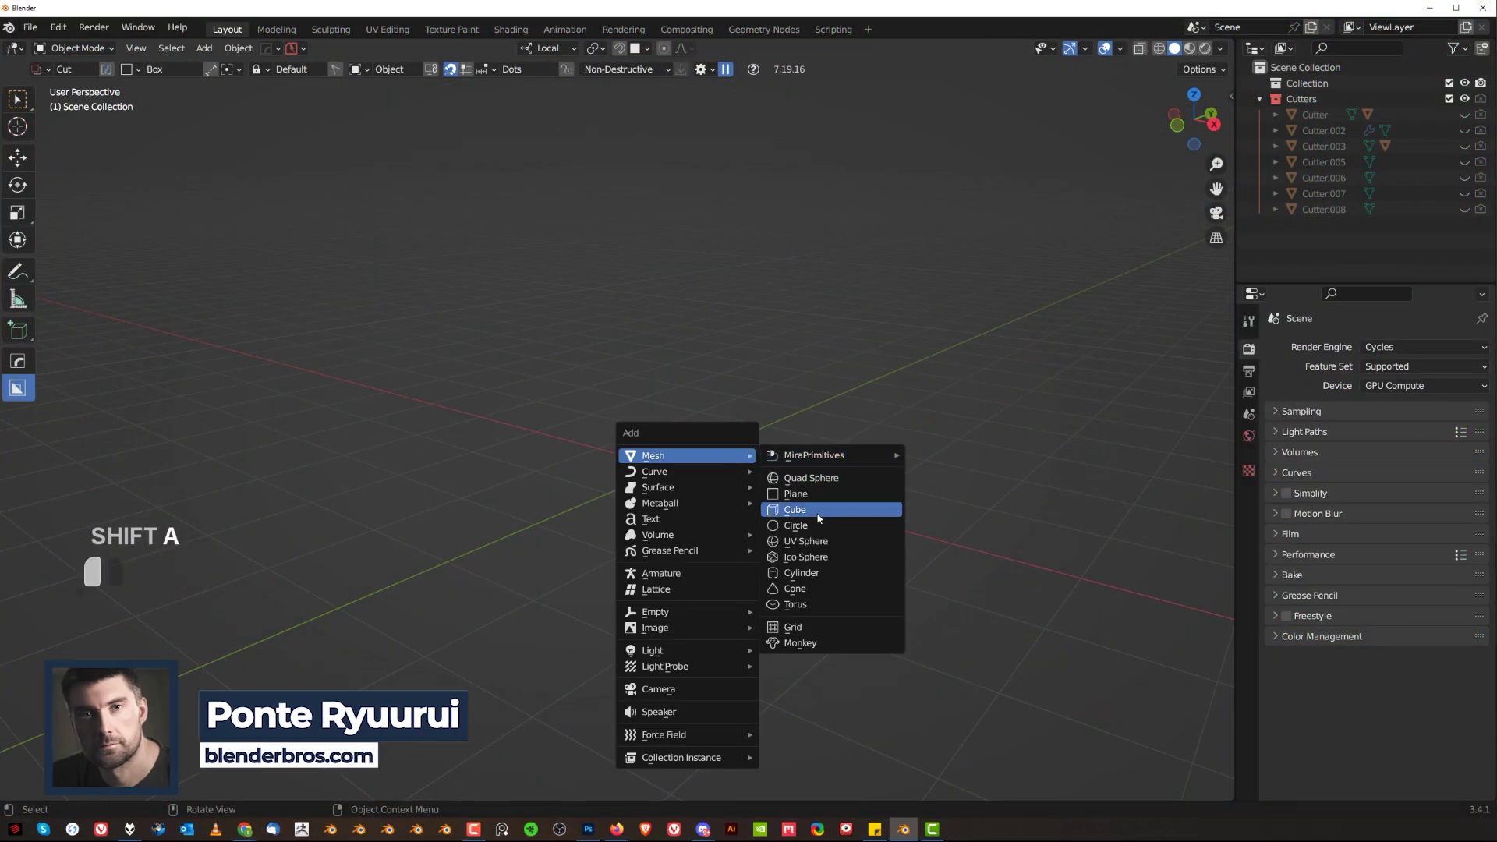
Add a cube and stretch it along its local Y axis into a long beam
{"action": "left_click", "coordinate": [795, 509]}
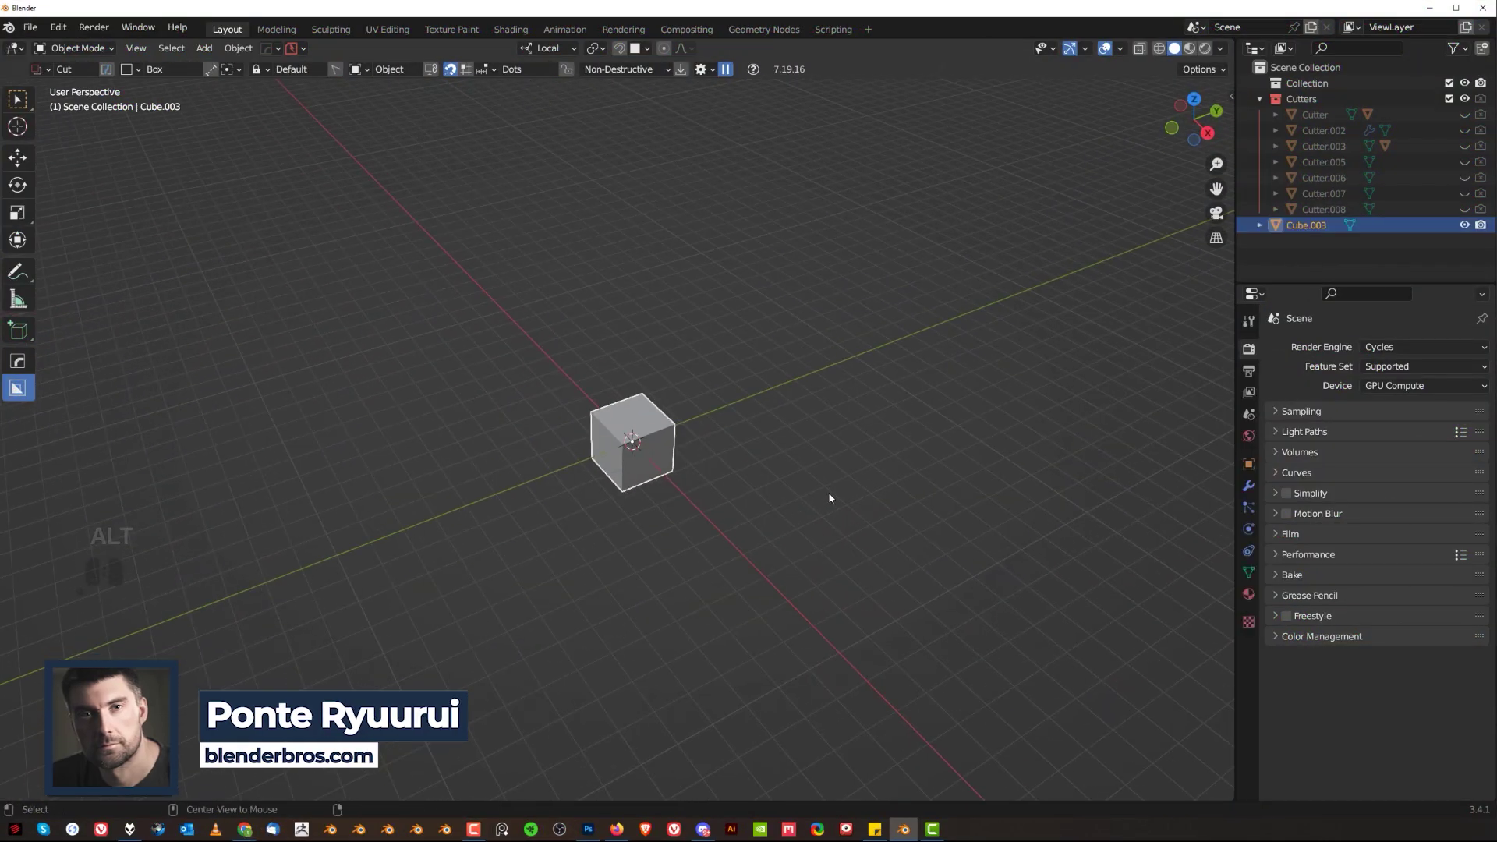
{"action": "key", "text": "alt+v"}
{"action": "left_click", "coordinate": [803, 492]}
{"action": "scroll", "coordinate": [805, 494], "scroll_direction": "up", "scroll_amount": 4}
{"action": "middle_click_drag", "start_coordinate": [805, 494], "coordinate": [702, 462], "text": "shift"}
{"action": "scroll", "coordinate": [741, 464], "scroll_direction": "down", "scroll_amount": 3}
{"action": "key", "text": "s"}
{"action": "key", "text": "y"}
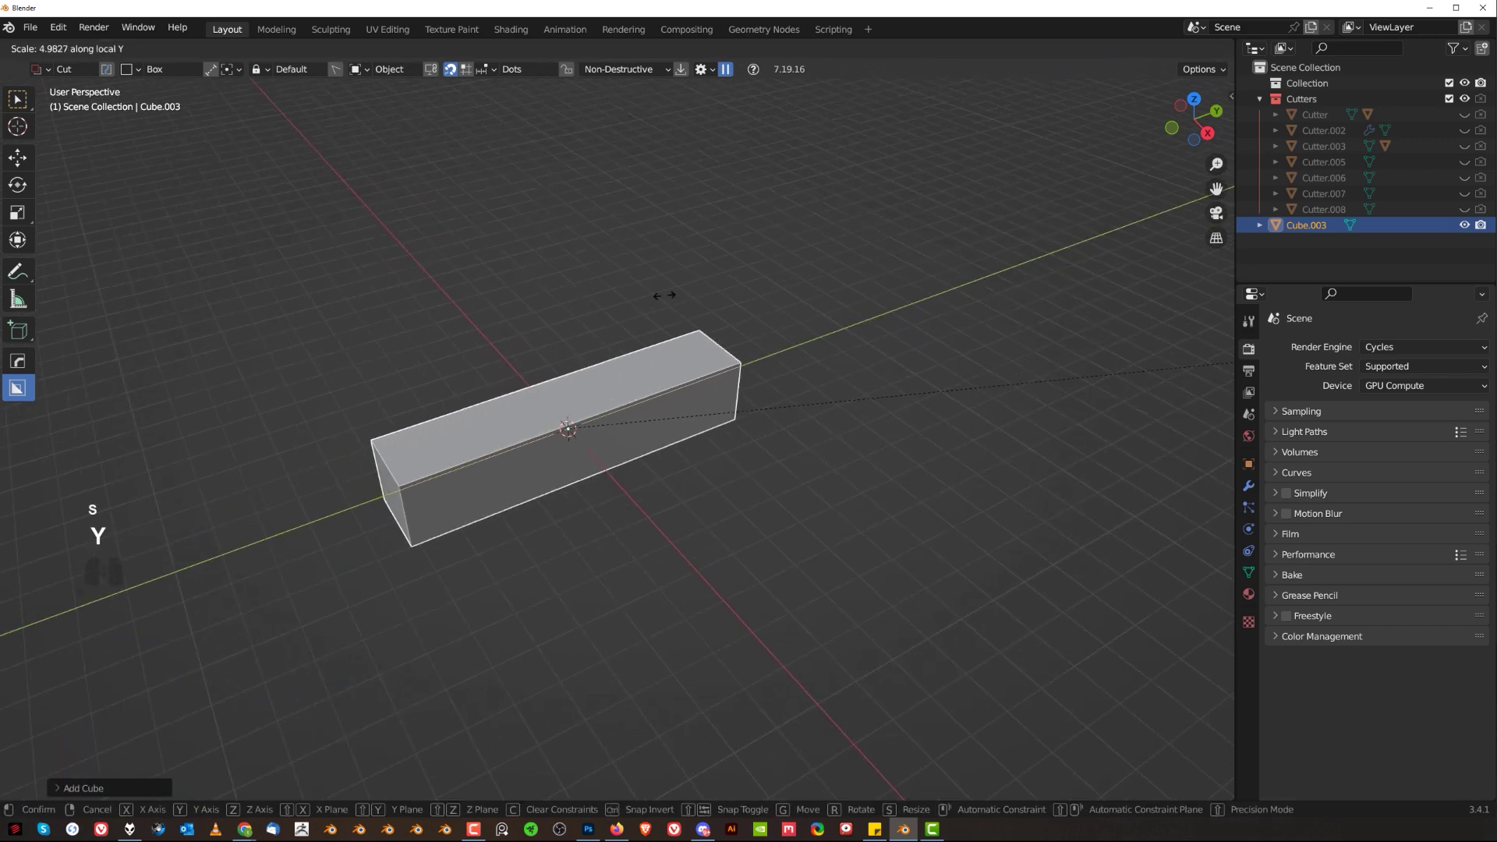
{"action": "left_click", "coordinate": [952, 261]}
{"action": "middle_click_drag", "start_coordinate": [951, 260], "coordinate": [591, 462]}
Move one long side face of the beam along local X towards the opposite face to make a thin plate
{"action": "key", "text": "Tab"}
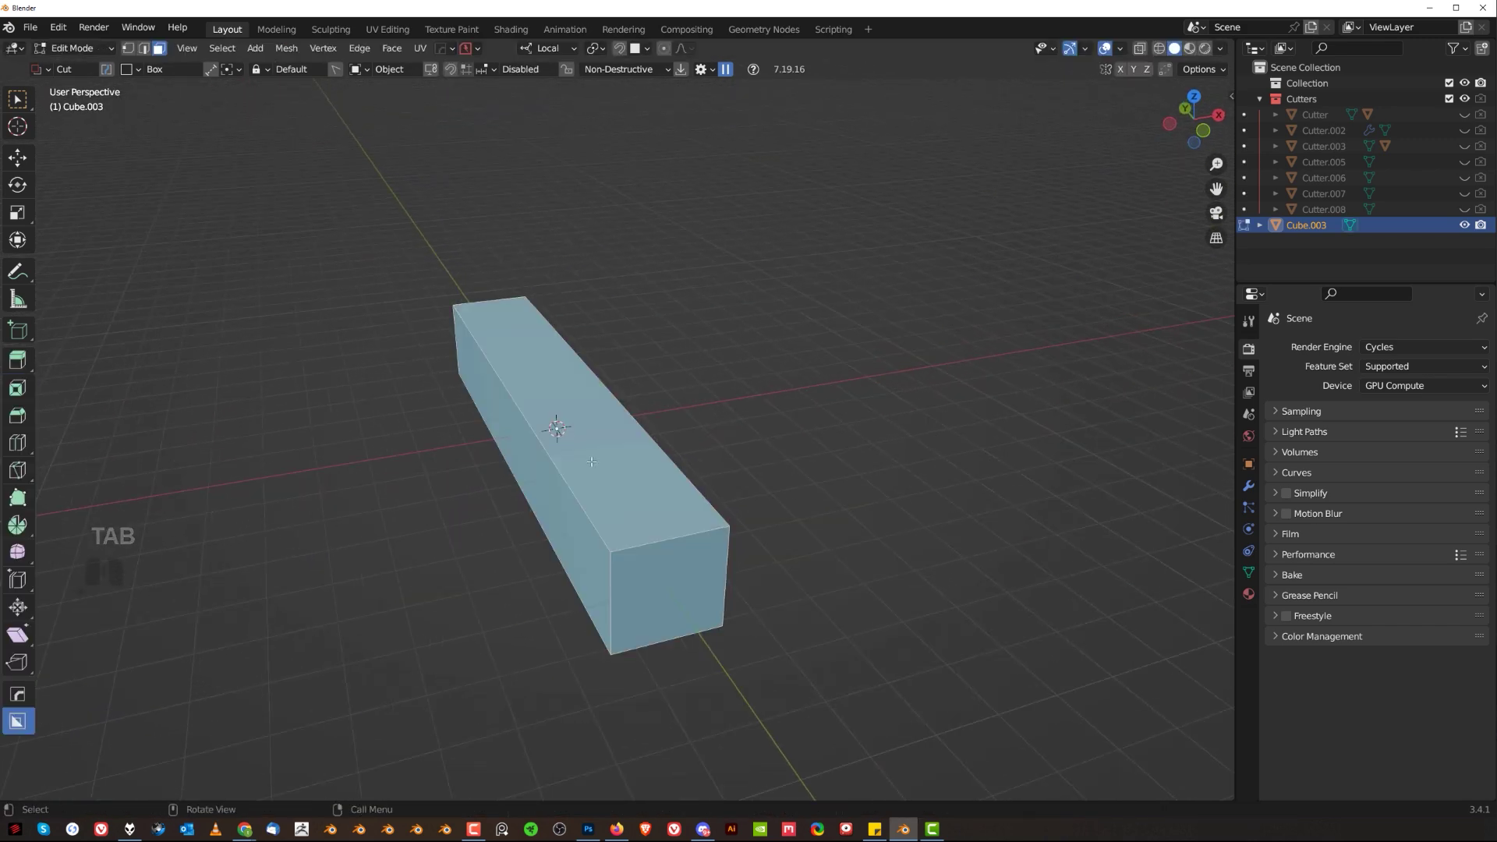
{"action": "key", "text": "alt+a"}
{"action": "key", "text": "g"}
{"action": "key", "text": "x"}
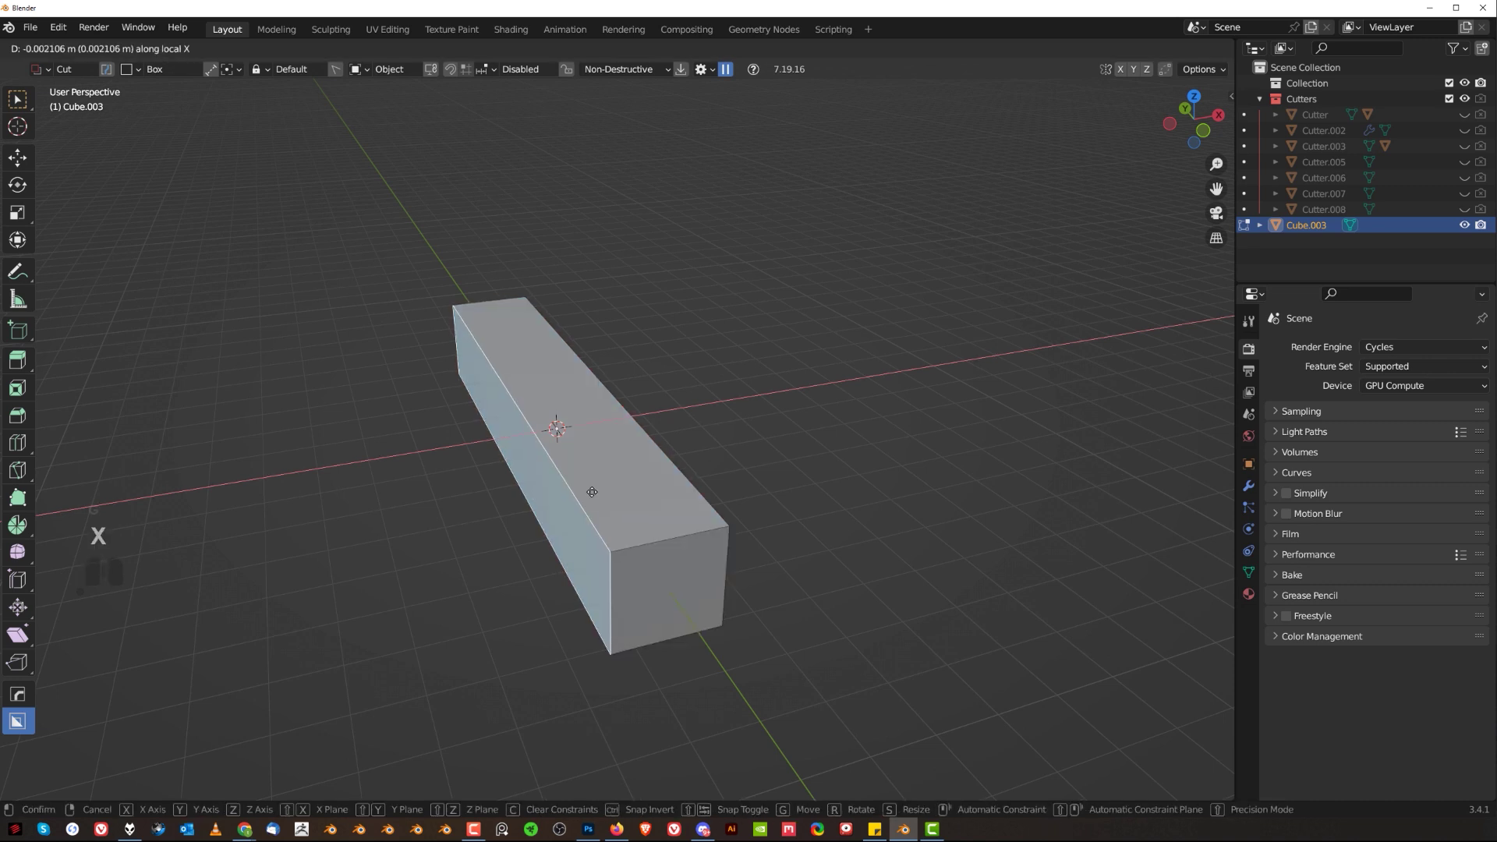
{"action": "left_click", "coordinate": [735, 493]}
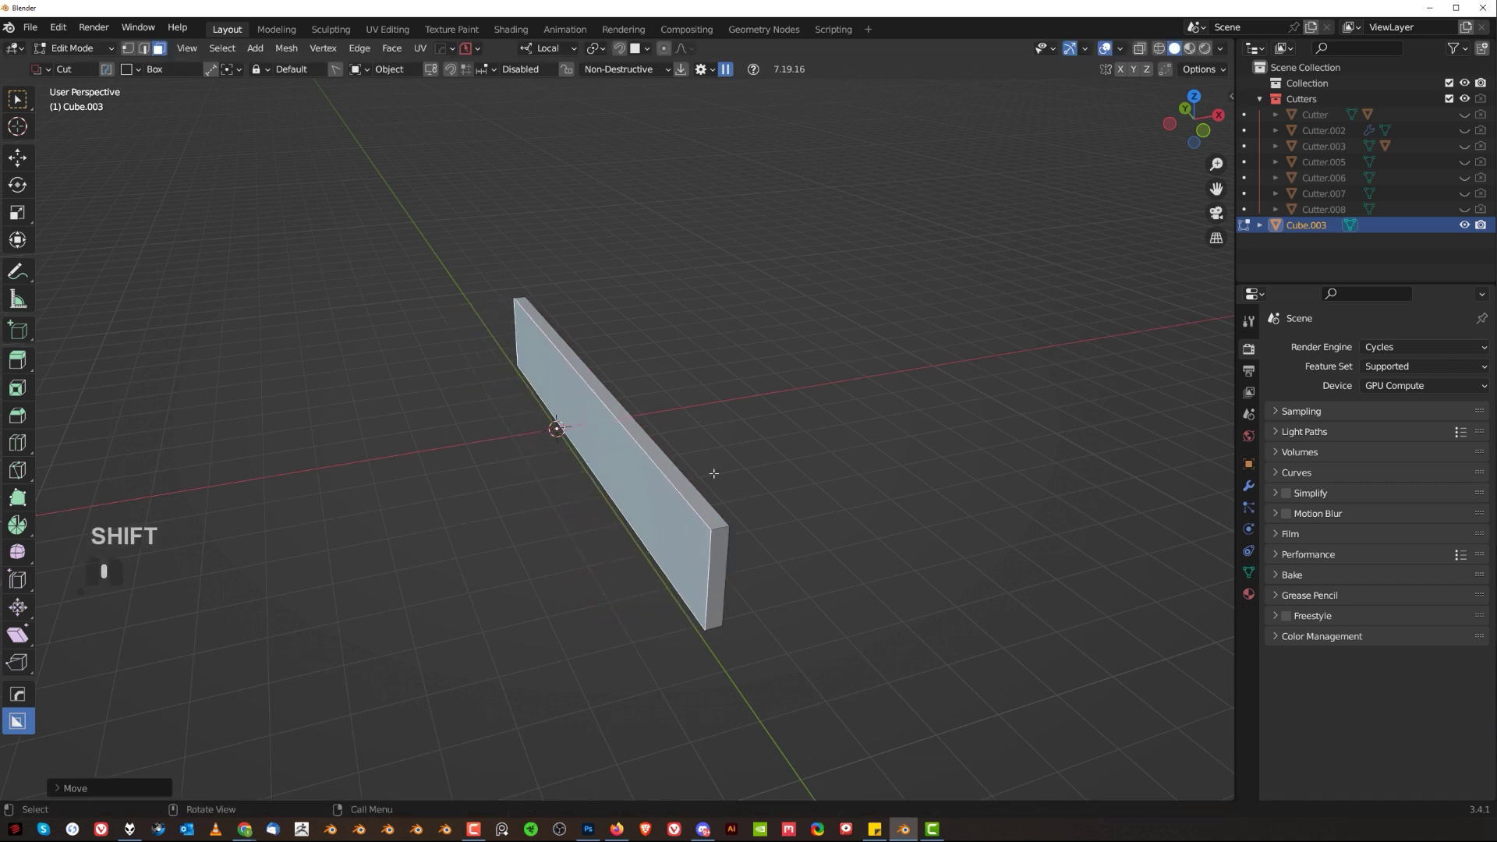
{"action": "middle_click_drag", "start_coordinate": [712, 471], "coordinate": [678, 464]}
{"action": "key", "text": "Tab"}
Cut a rectangular window about 11.3 by 1.37 m through the plate in the right orthographic view with the BoxCutter box shape
{"action": "middle_click_drag", "start_coordinate": [679, 387], "coordinate": [681, 478]}
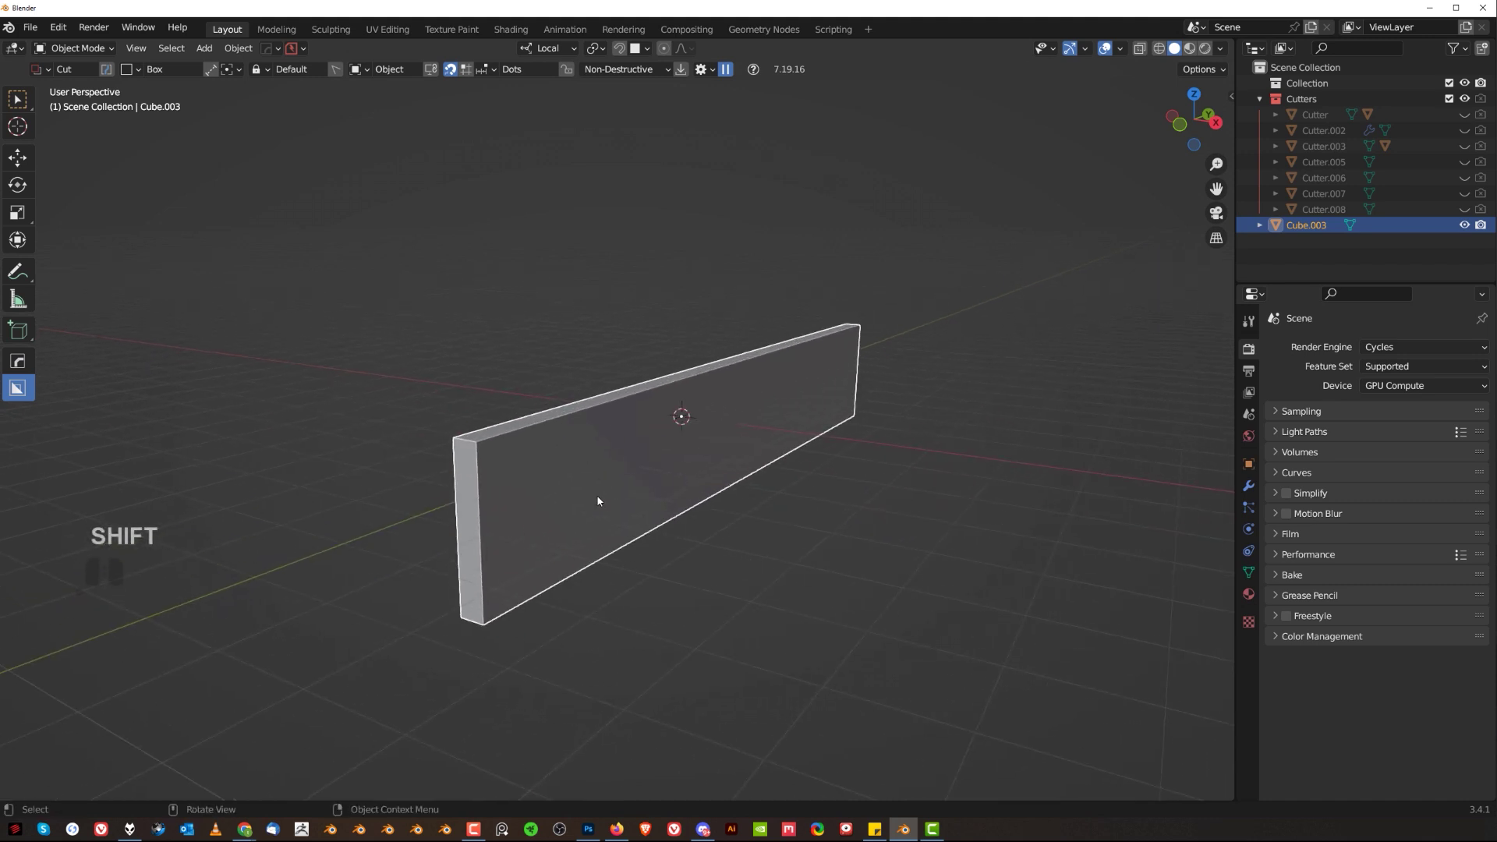
{"action": "middle_click_drag", "start_coordinate": [769, 425], "coordinate": [660, 393]}
{"action": "key", "text": "KP_5"}
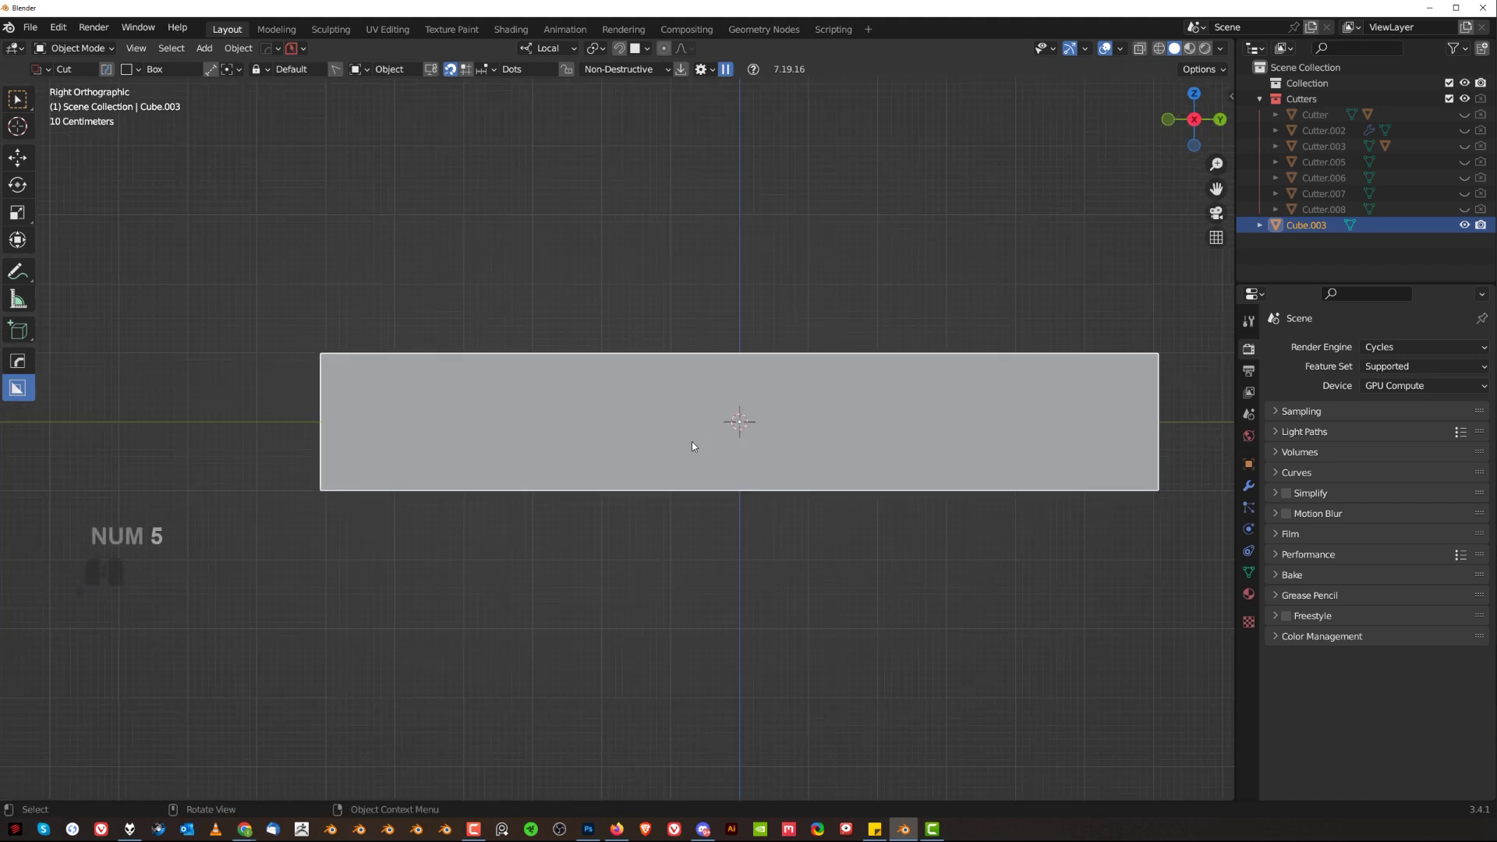
{"action": "key", "text": "shift+v"}
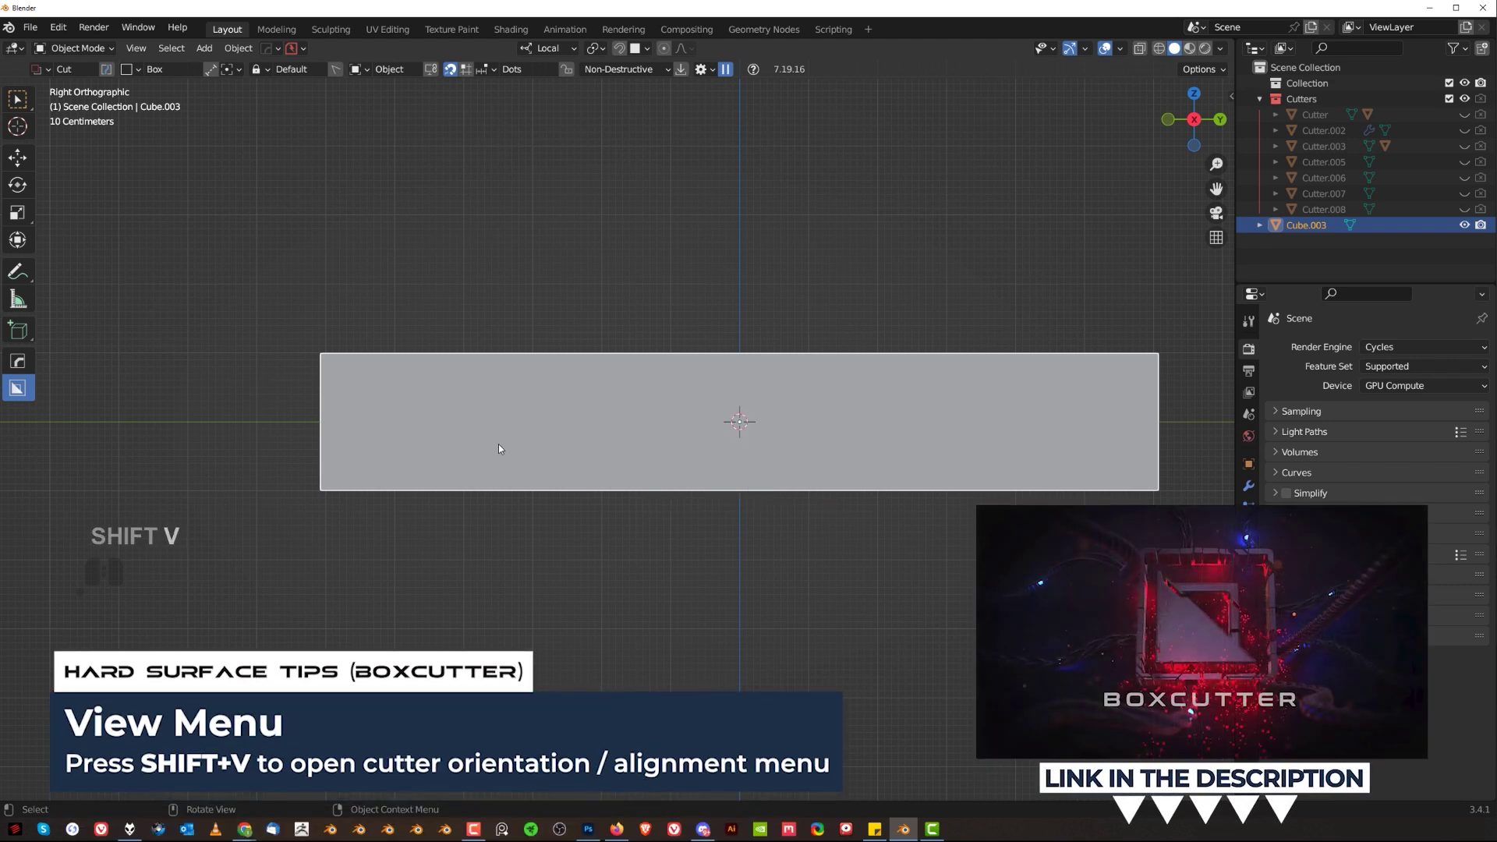
{"action": "key", "text": "d"}
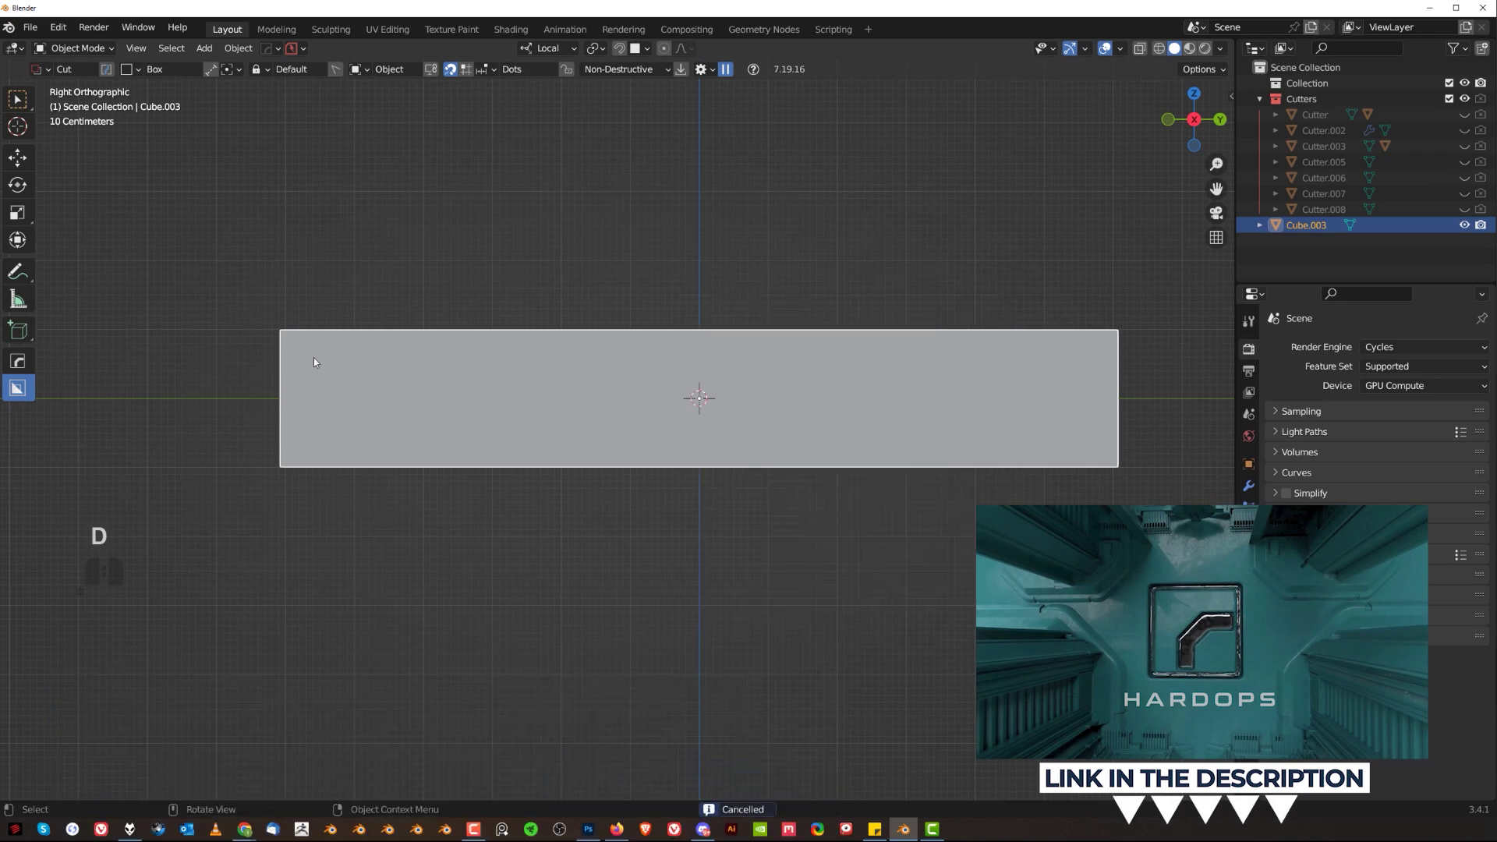
{"action": "left_click_drag", "start_coordinate": [308, 353], "coordinate": [1086, 445]}
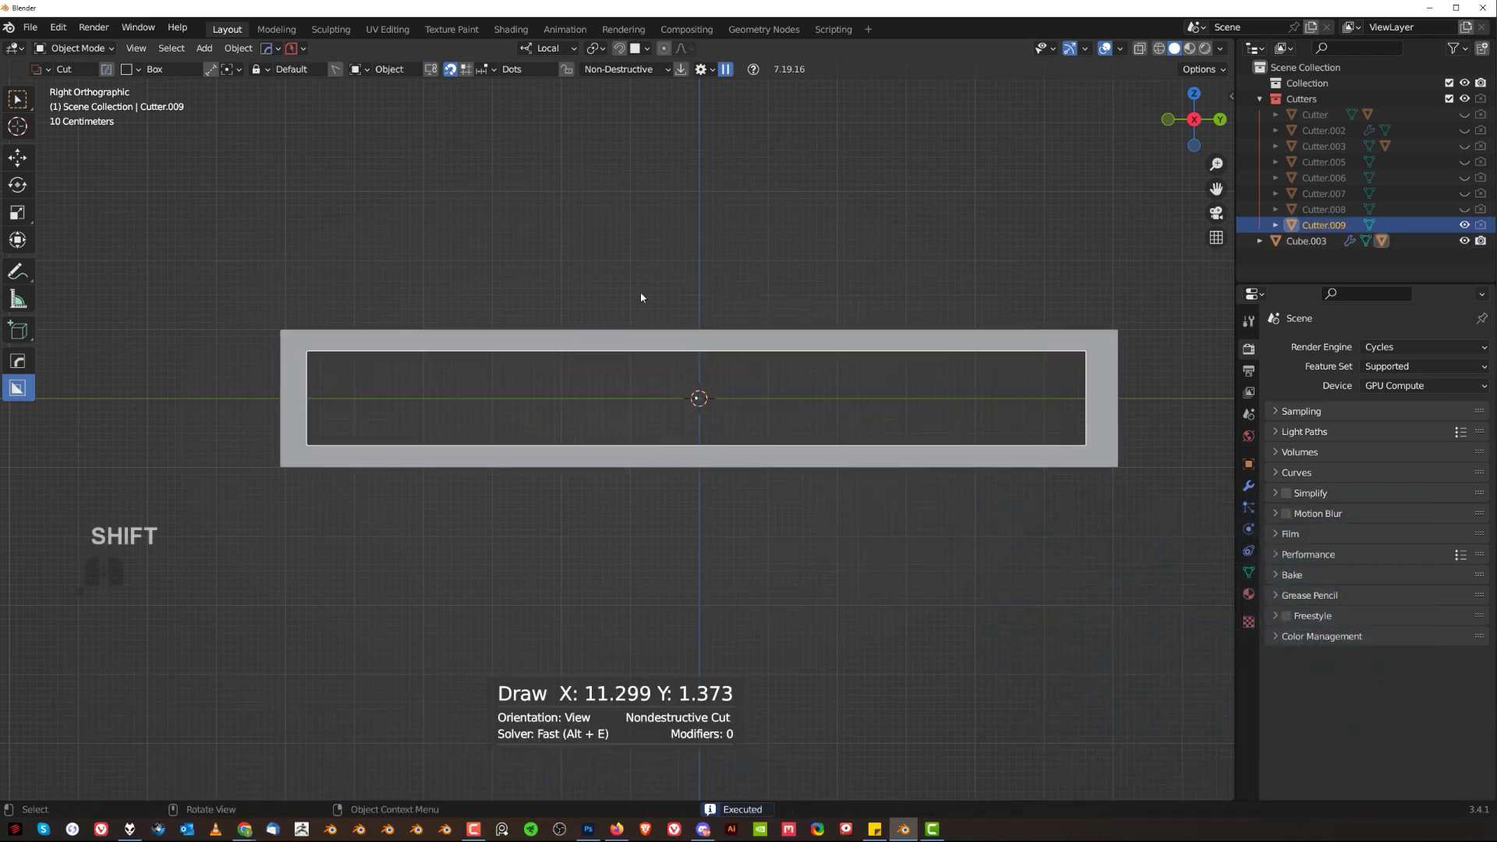
Split the window cutter with a slanted Ngon line about 5.18 m long, thickened with Solidify, to leave a diagonal brace
{"action": "middle_click_drag", "start_coordinate": [760, 321], "coordinate": [858, 367]}
{"action": "key", "text": "d"}
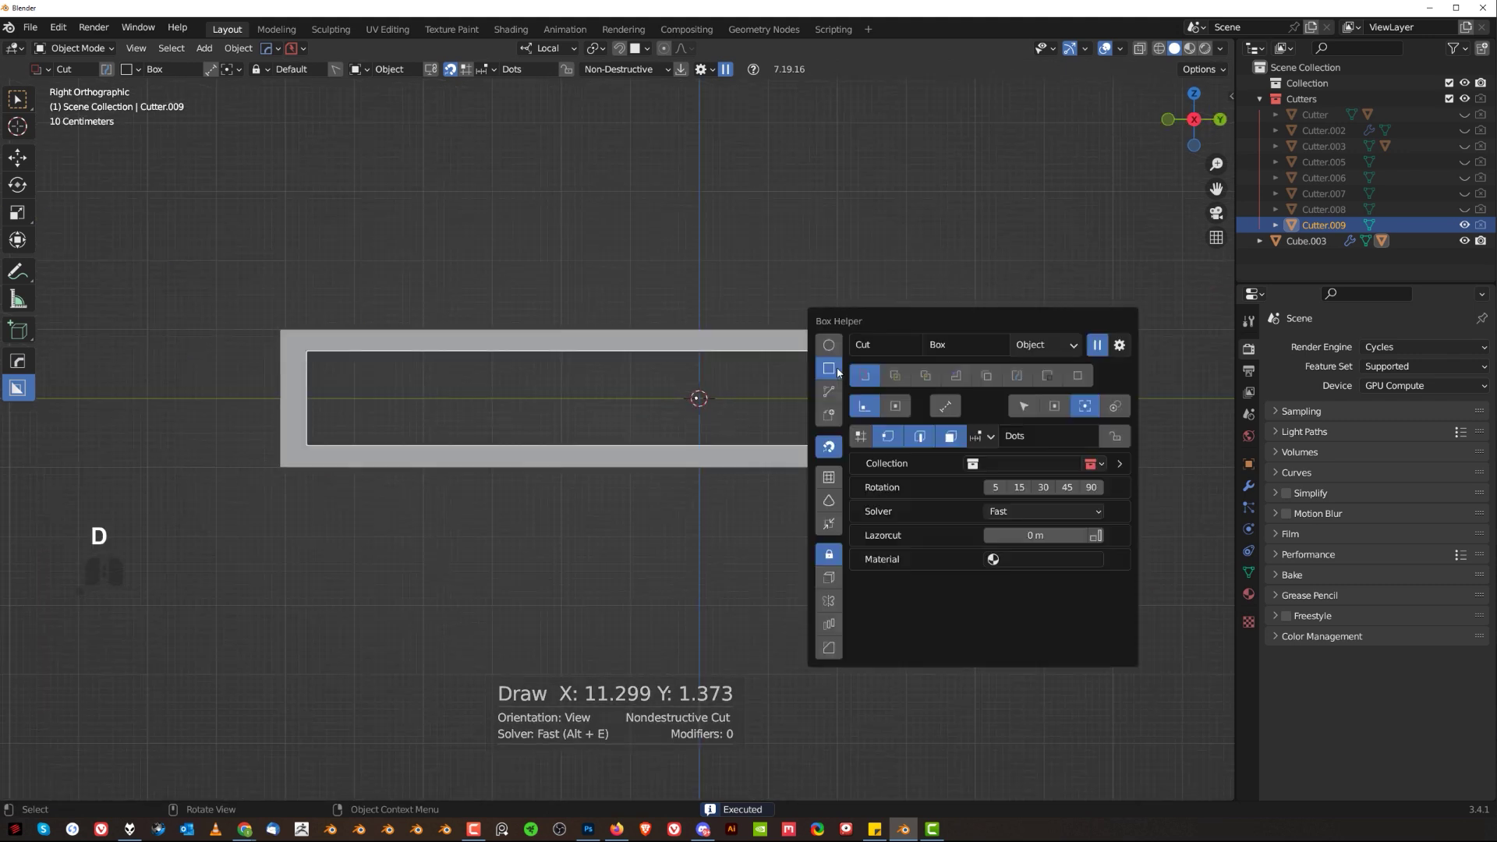
{"action": "left_click", "coordinate": [826, 394]}
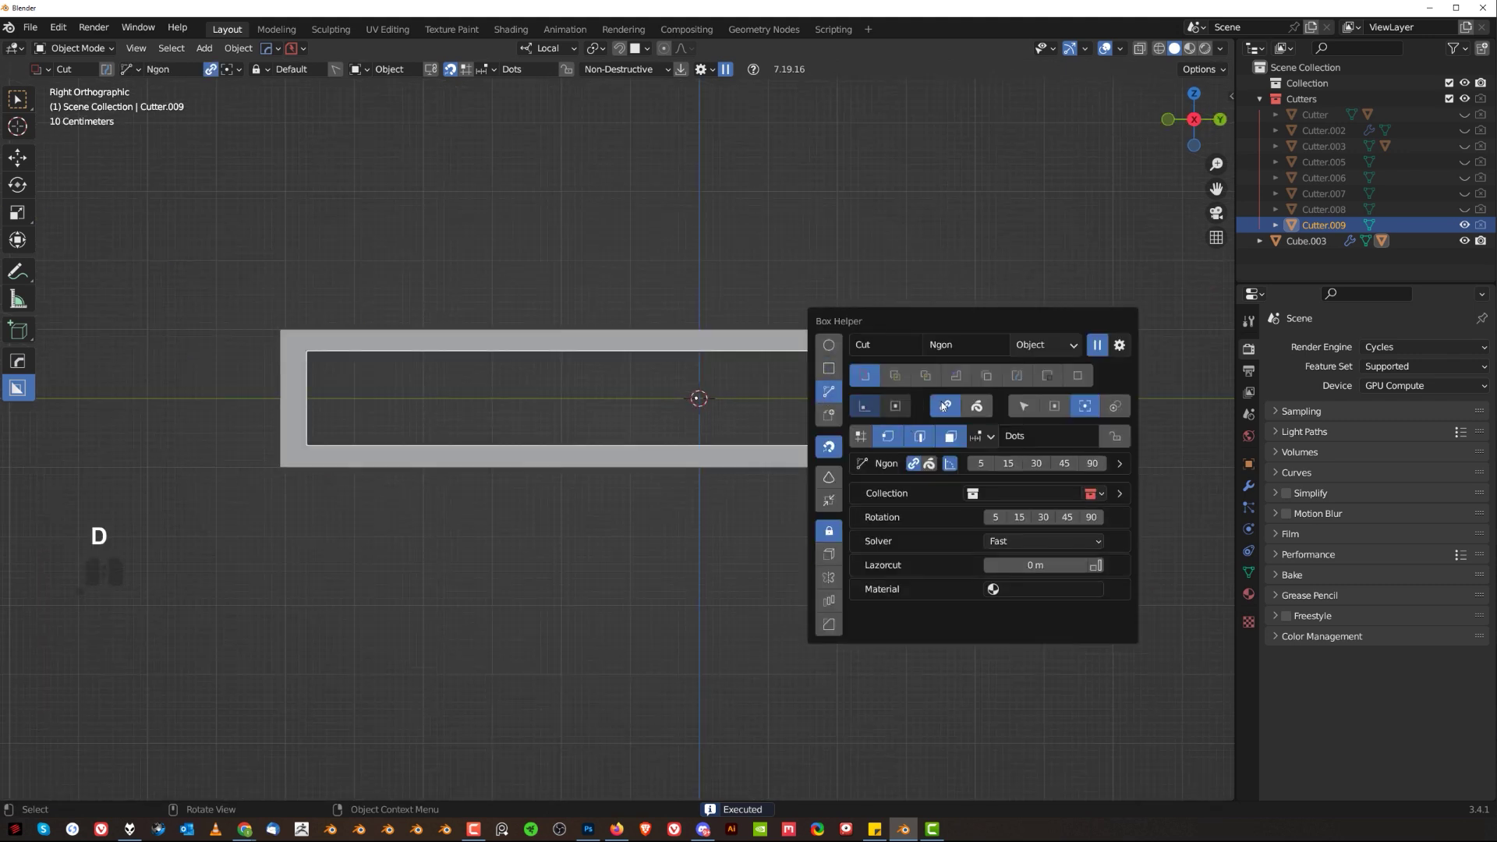
{"action": "left_click", "coordinate": [574, 269]}
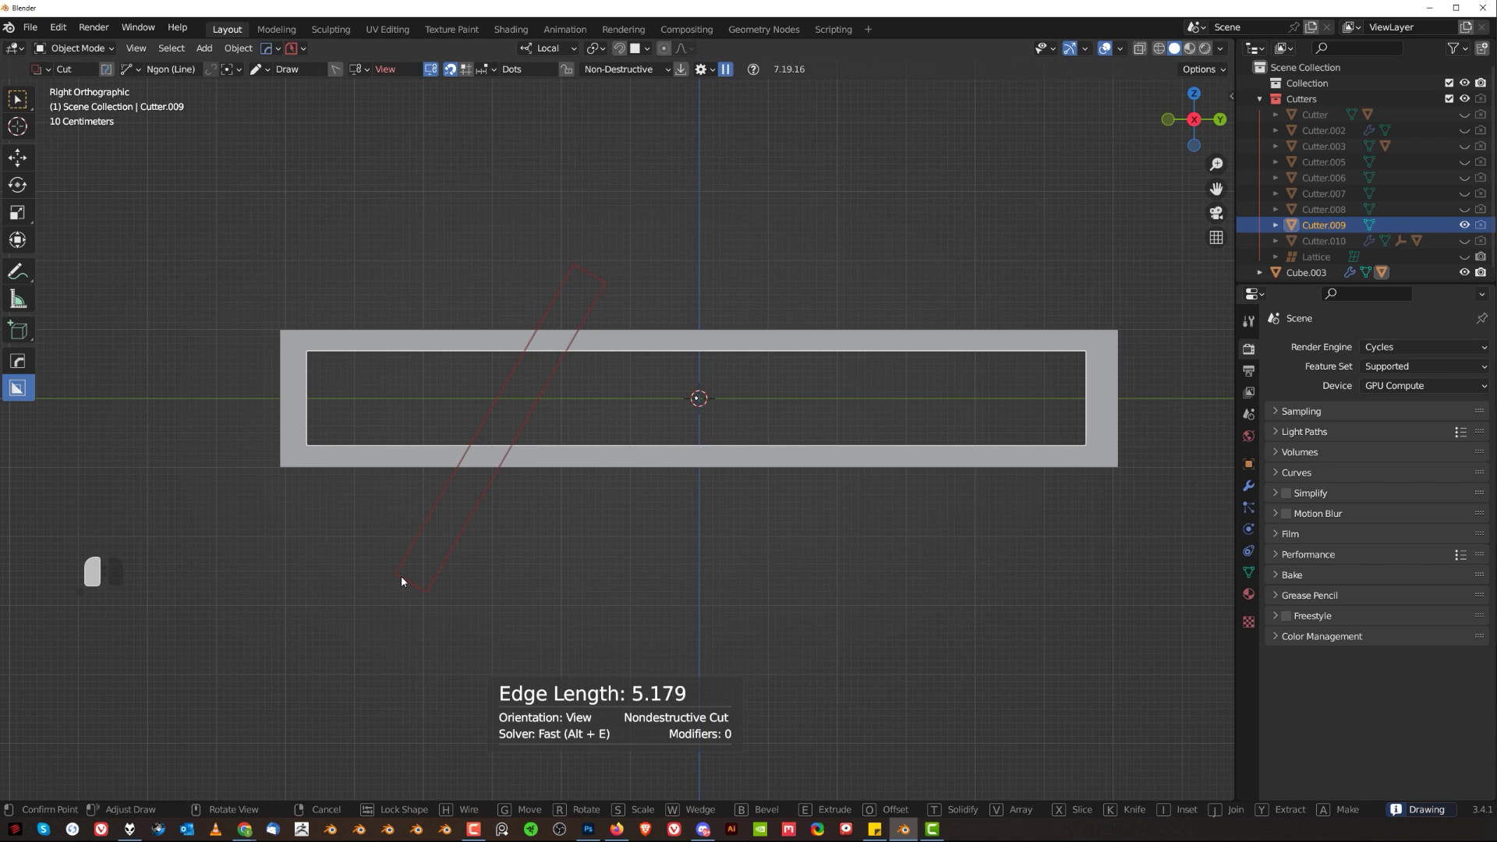
{"action": "key", "text": "t"}
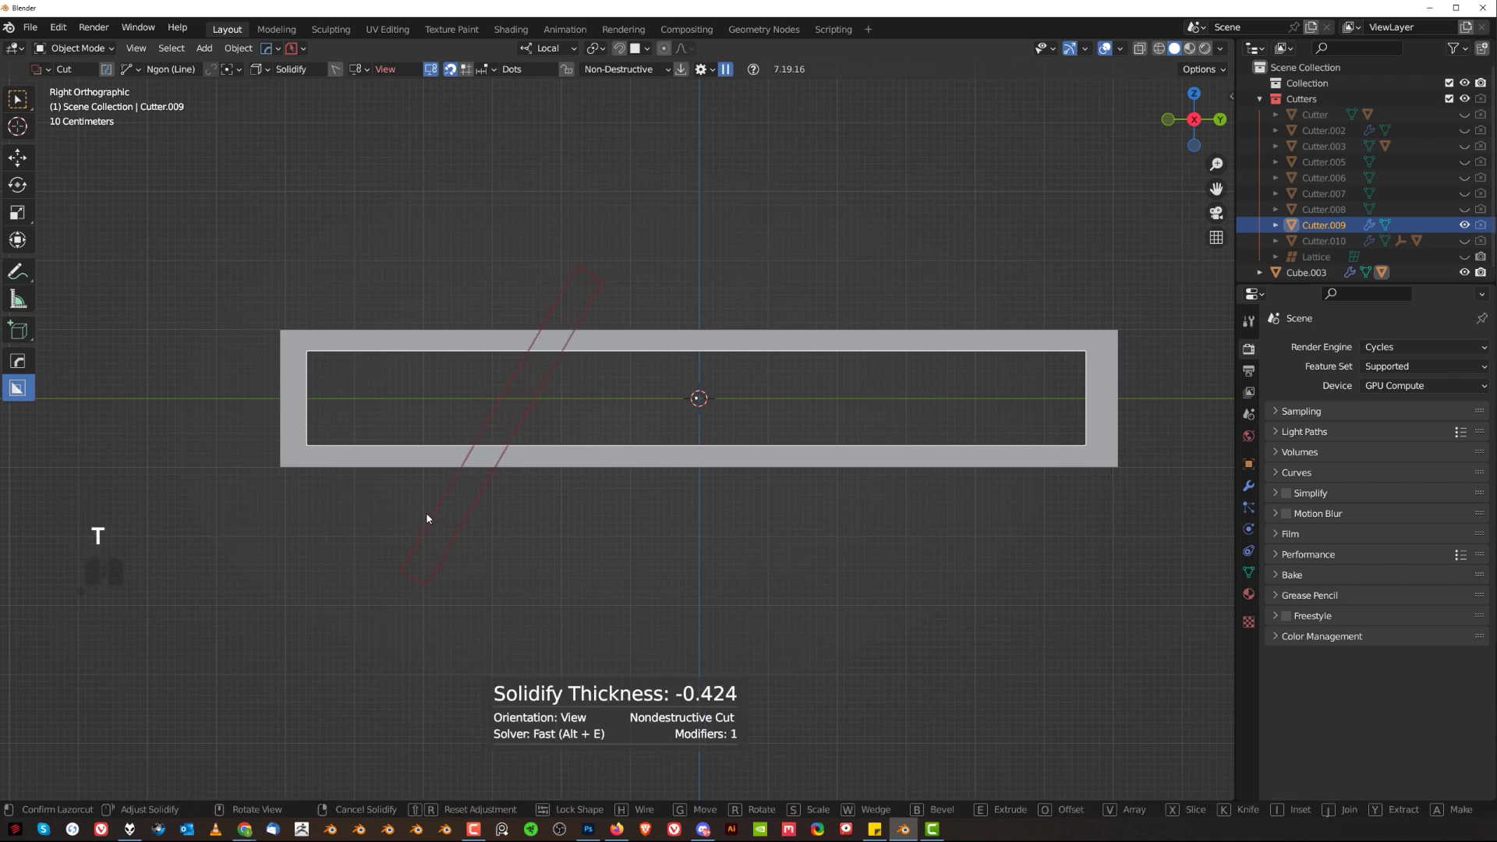
{"action": "left_click", "coordinate": [341, 512]}
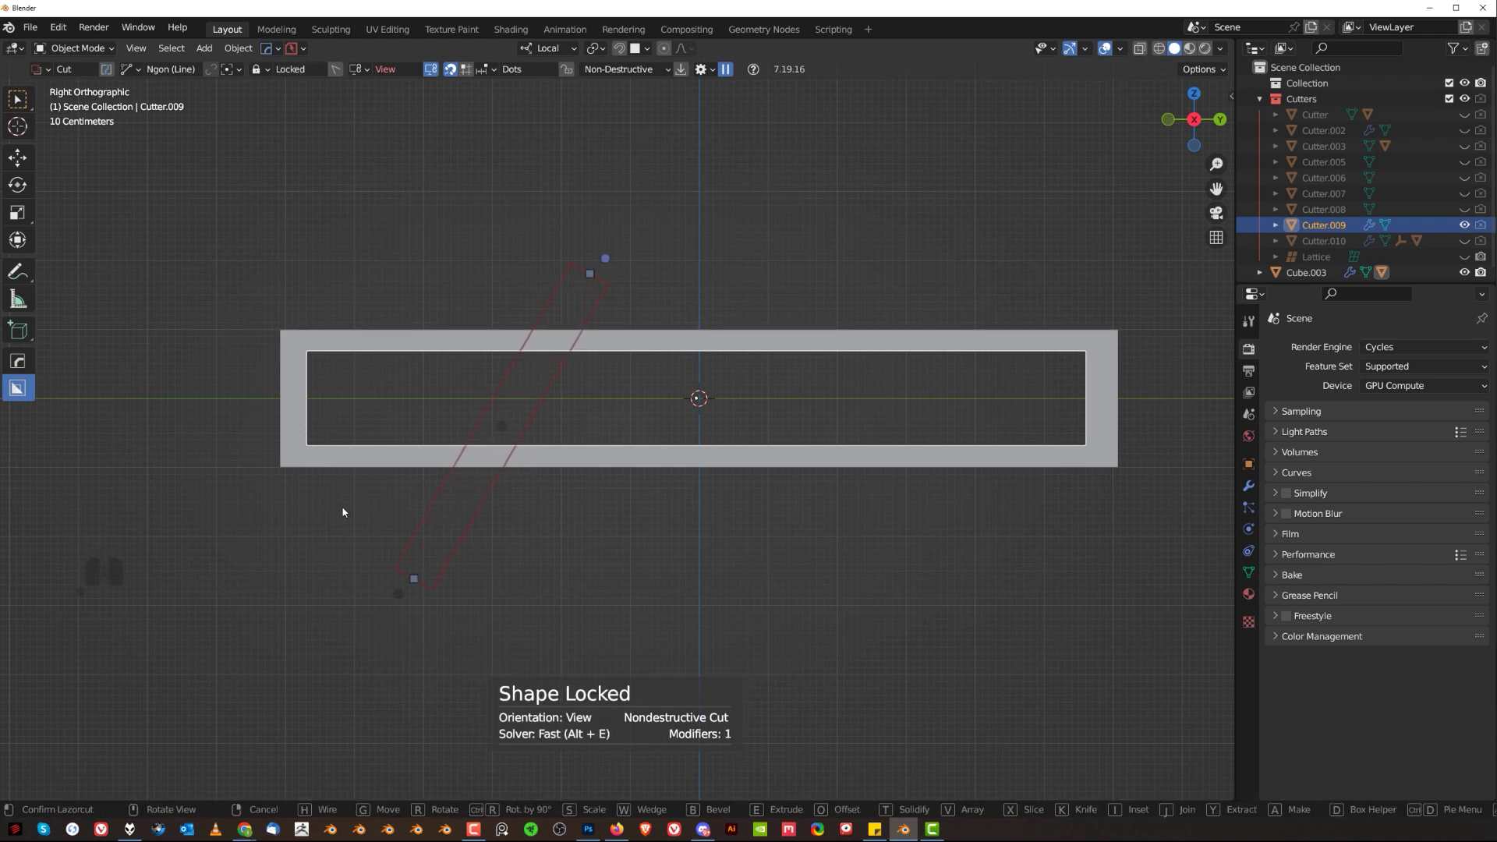
Mirror the window cutter across its local X axis to give the plate a matching second brace
{"action": "key", "text": "alt+x"}
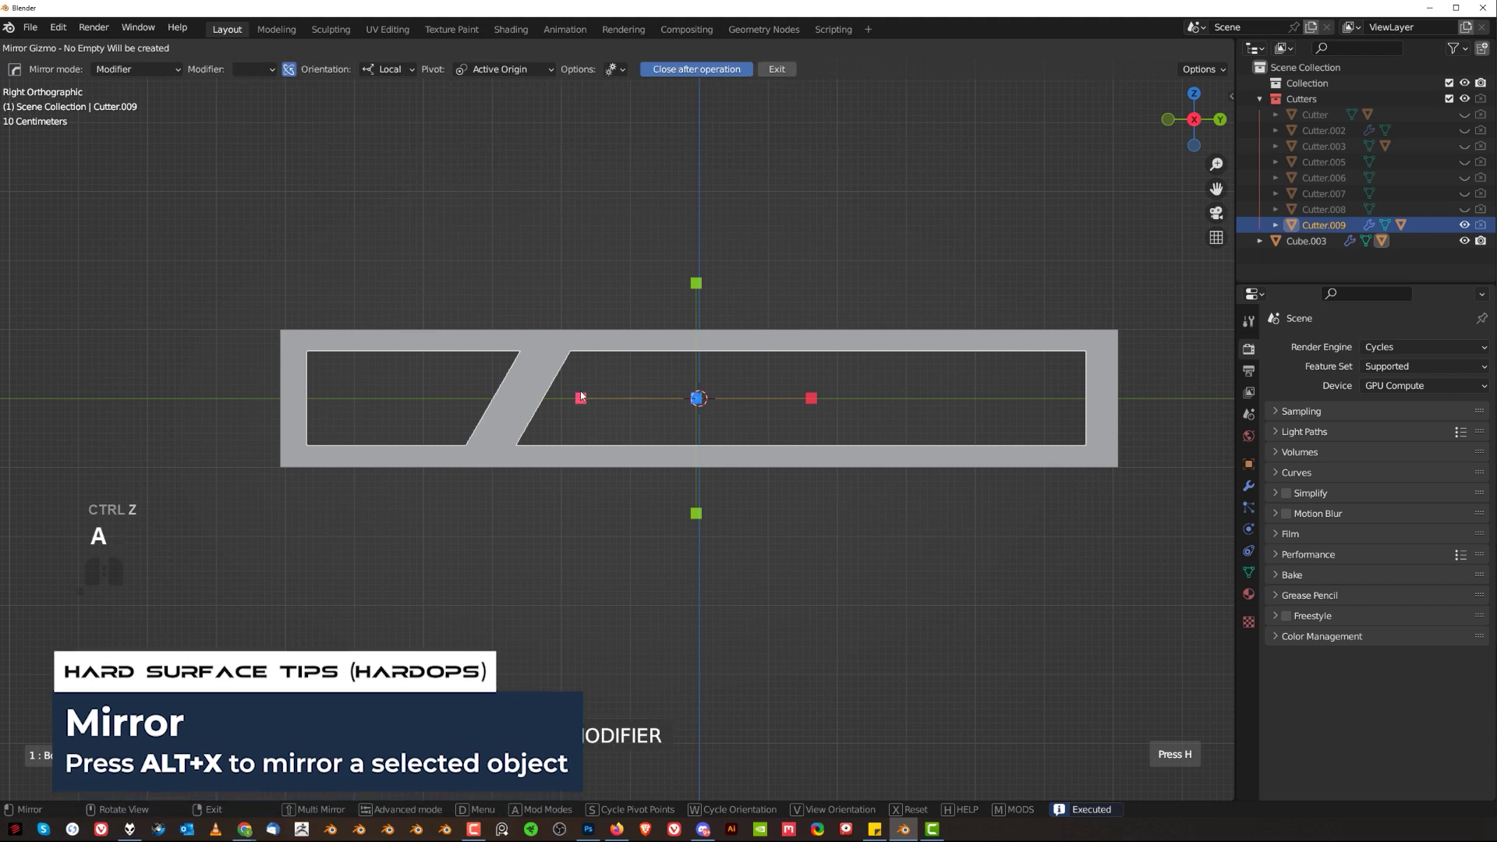
{"action": "left_click", "coordinate": [581, 397]}
{"action": "scroll", "coordinate": [639, 279], "scroll_direction": "down", "scroll_amount": 2}
{"action": "middle_click_drag", "start_coordinate": [640, 279], "coordinate": [705, 363]}
Isolate the window cutter in local view and apply its modifiers with Smart Apply
{"action": "key", "text": "KP_Divide"}
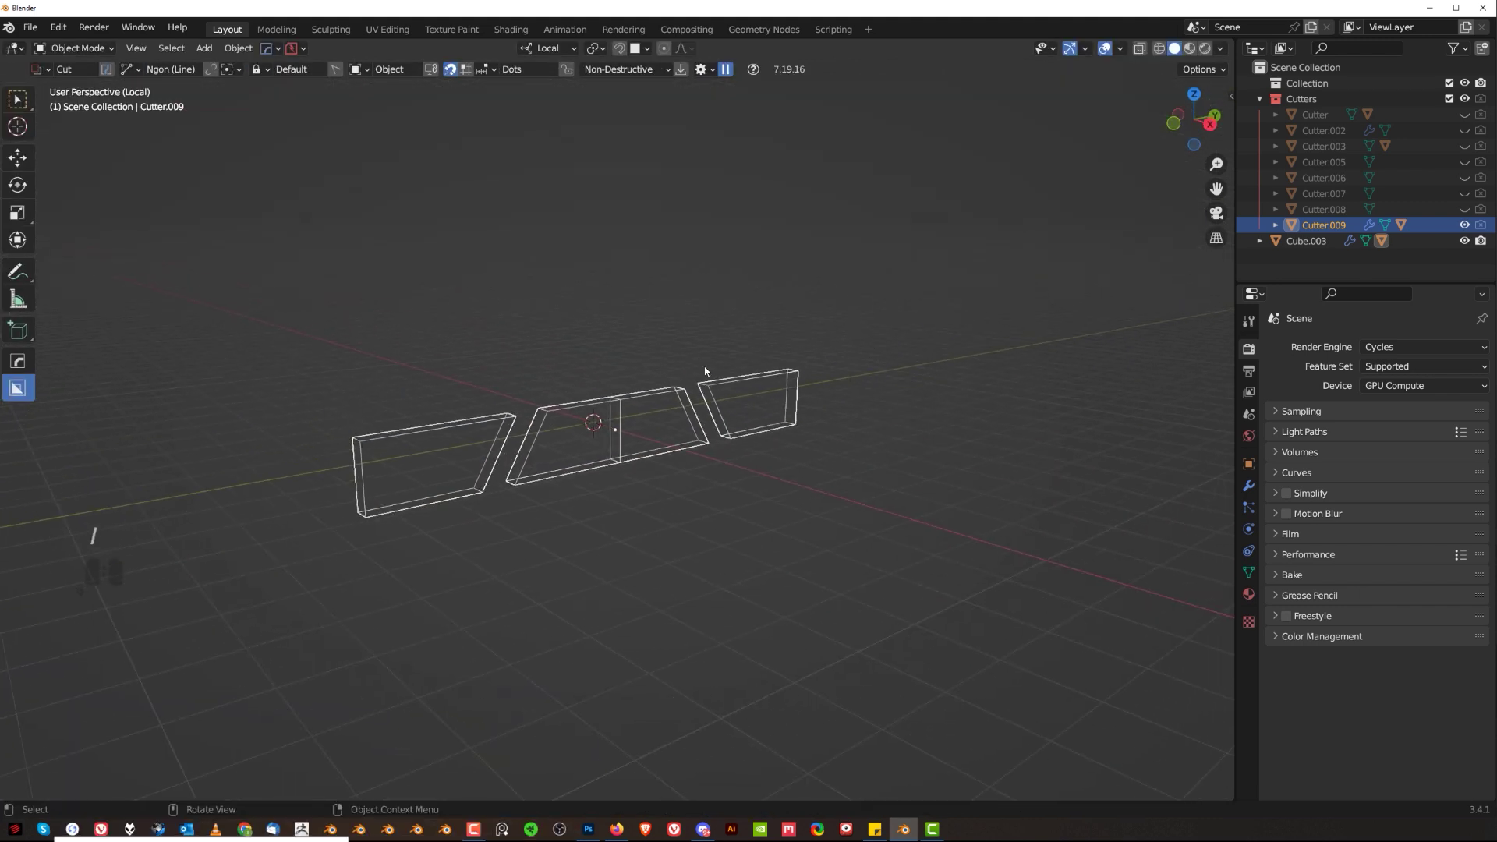
{"action": "key", "text": "Tab"}
{"action": "key", "text": "q"}
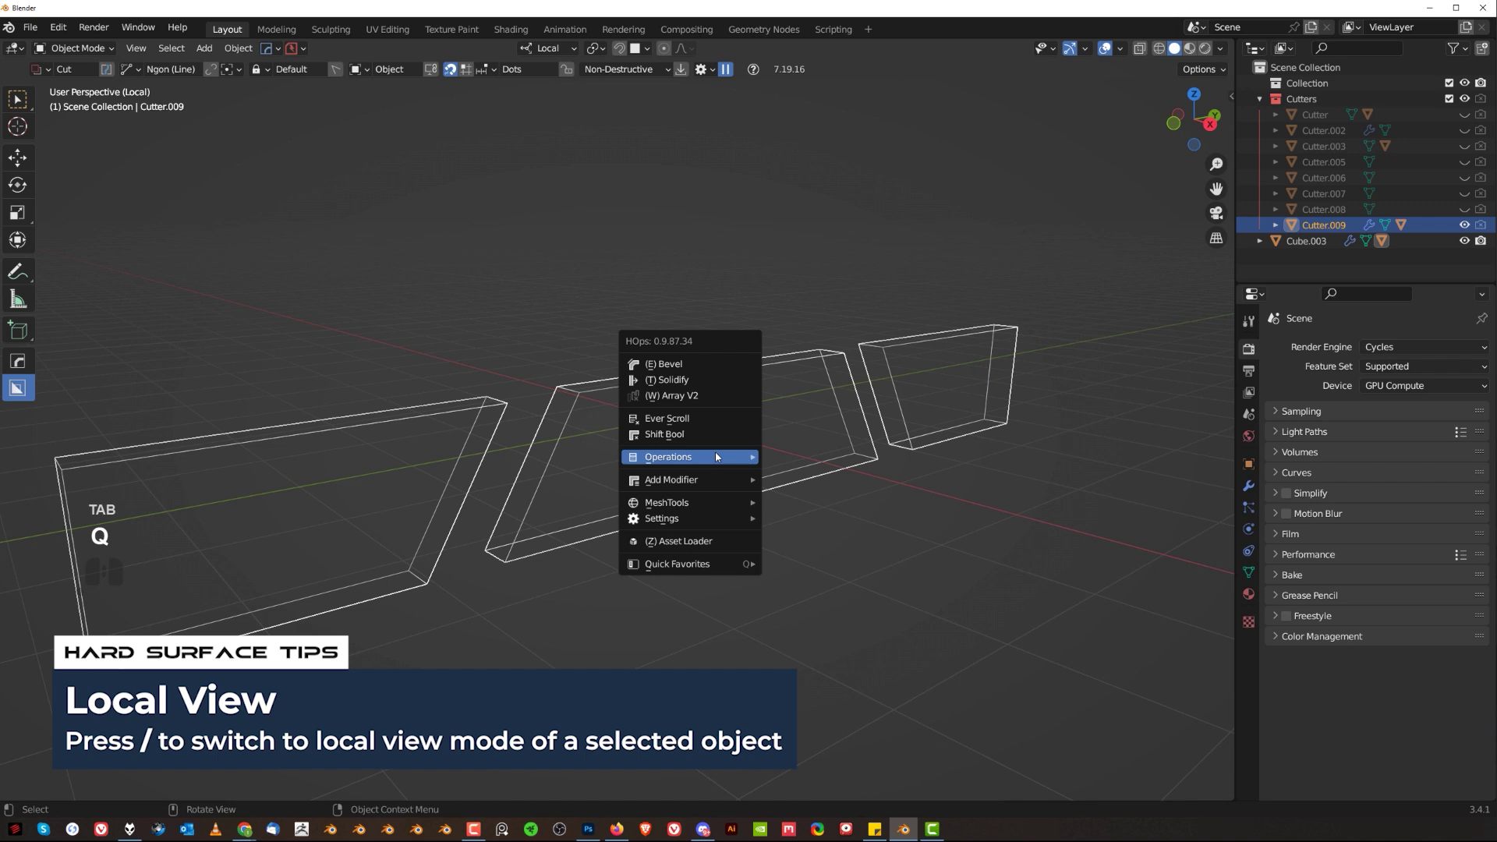
{"action": "mouse_move", "coordinate": [717, 457]}
{"action": "left_click", "coordinate": [838, 605]}
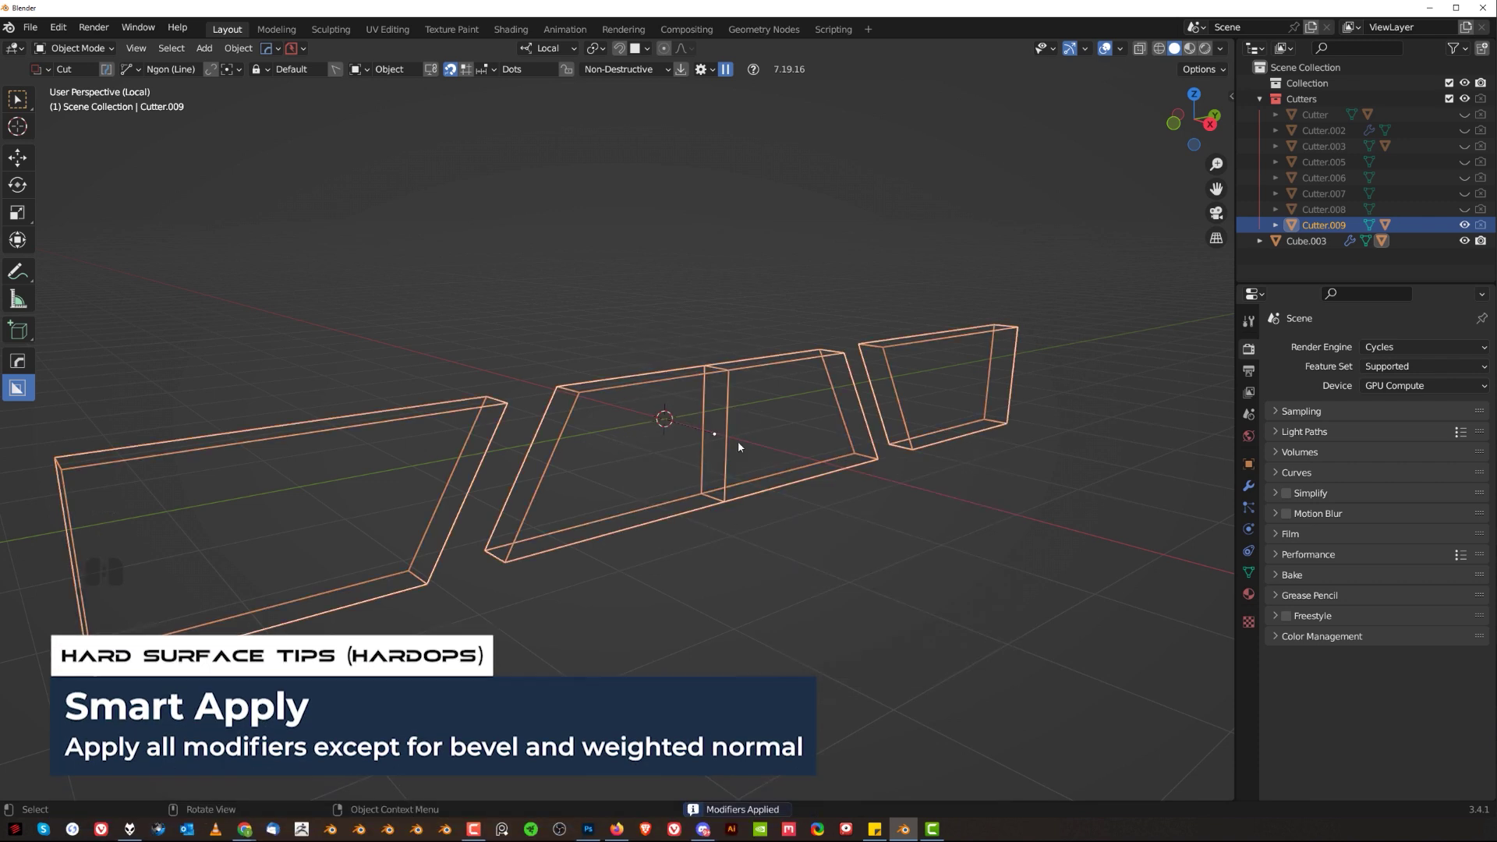
Dissolve the leftover edge loop in the middle of the central cutter block
{"action": "key", "text": "Tab"}
{"action": "left_click", "coordinate": [725, 426], "text": "alt"}
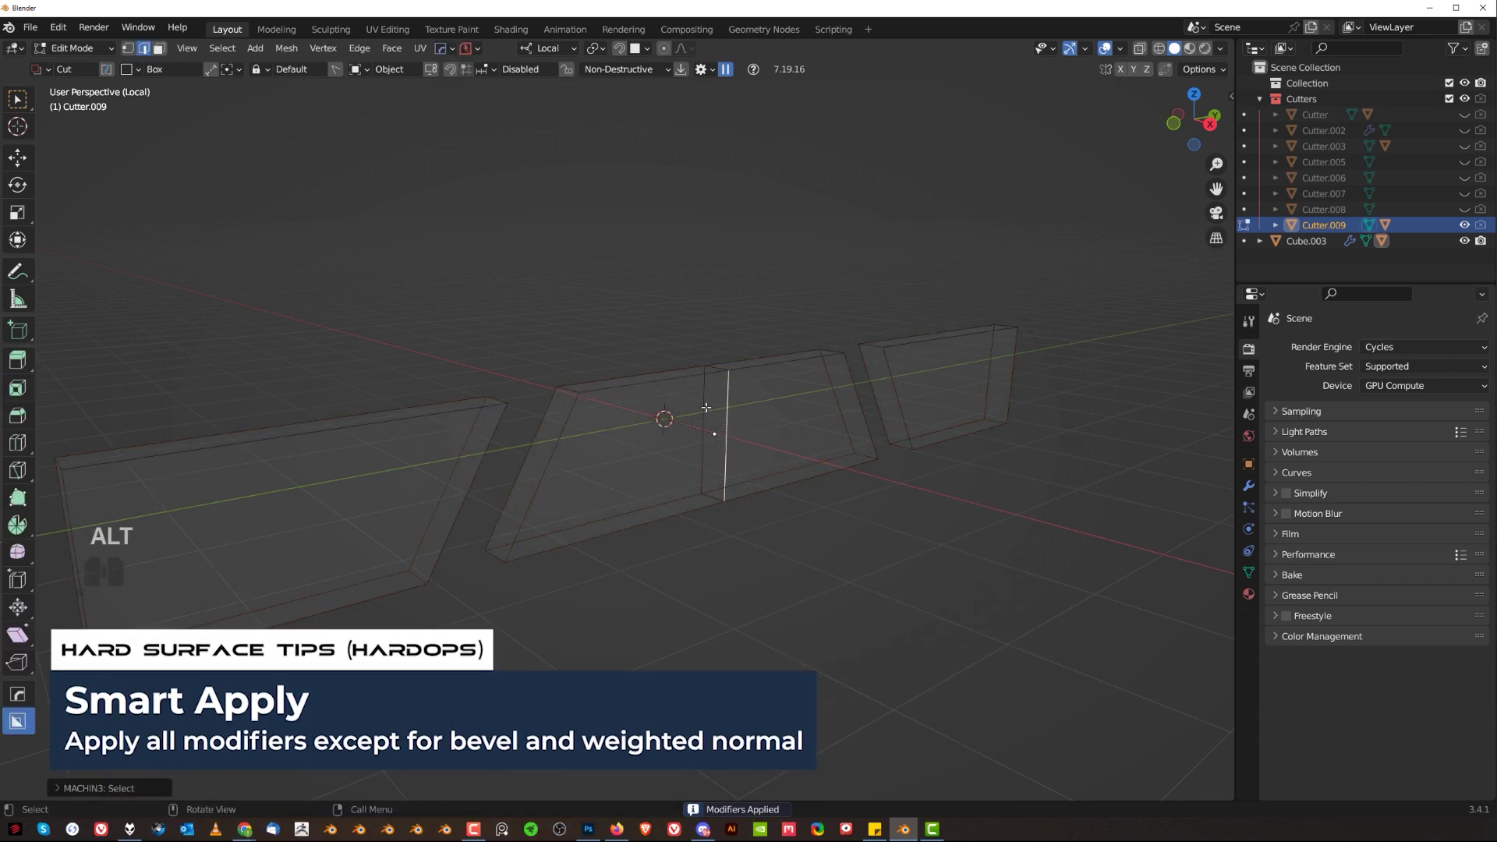
{"action": "left_click", "coordinate": [717, 369], "text": "shift"}
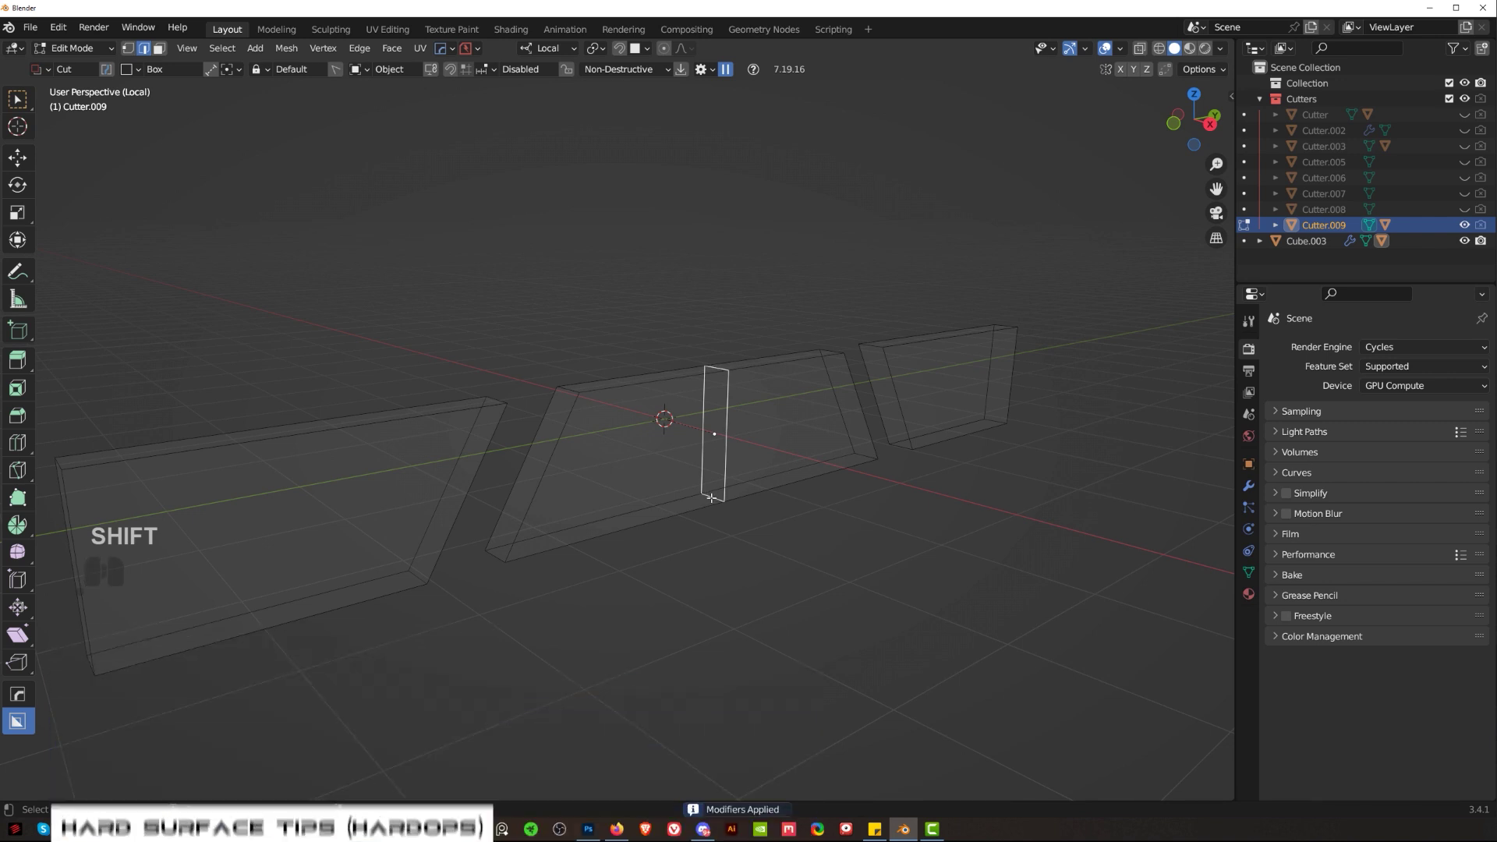
{"action": "key", "text": "x"}
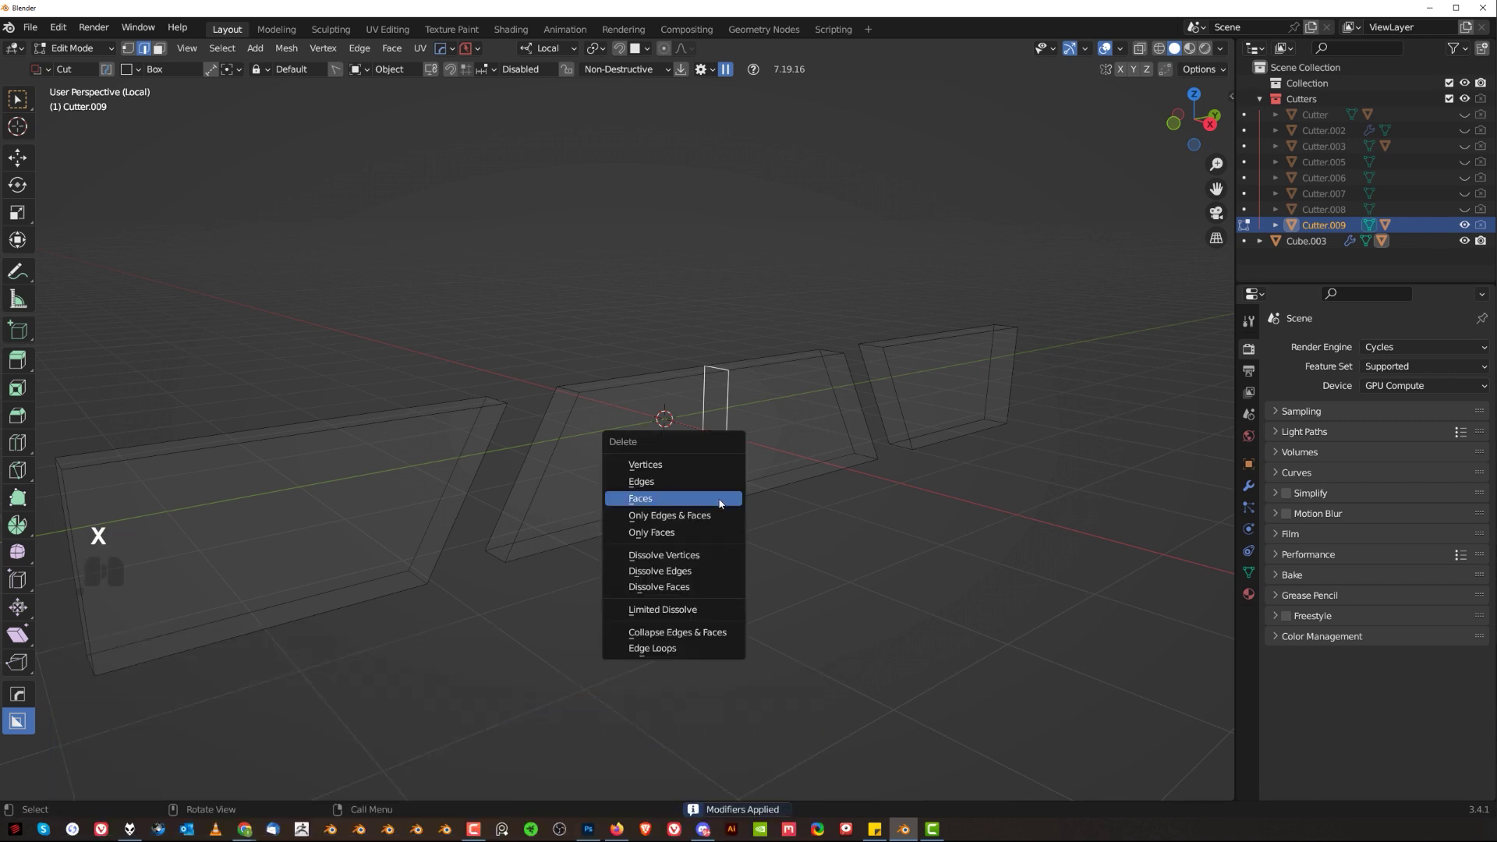
{"action": "left_click", "coordinate": [714, 580]}
Clean up the stray vertices on the three cutter blocks with the MACHIN3tools Clean Up command
{"action": "middle_click_drag", "start_coordinate": [714, 579], "coordinate": [402, 470], "text": "shift"}
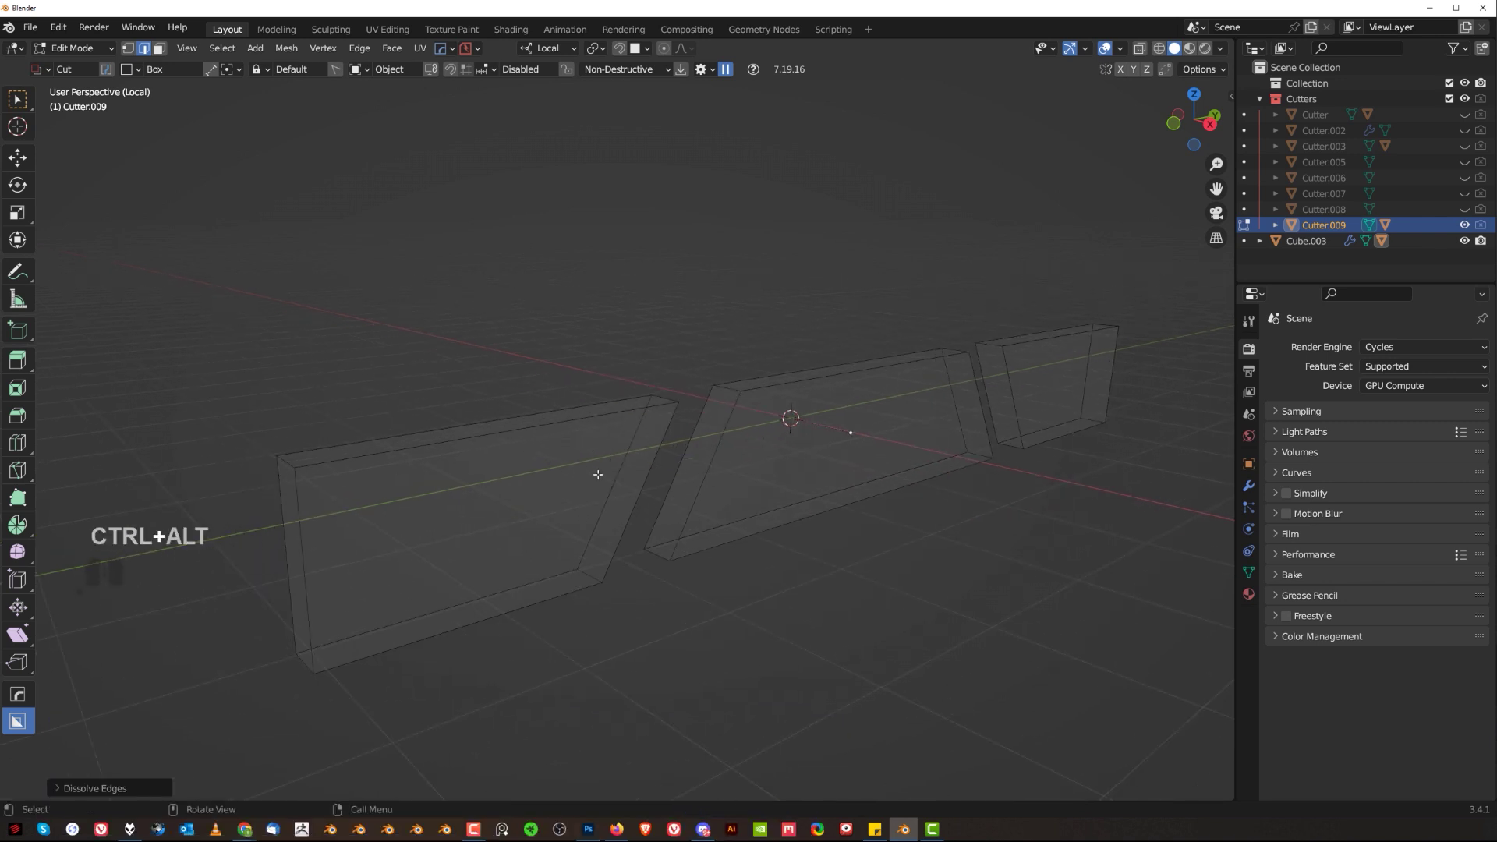
{"action": "key", "text": "Tab"}
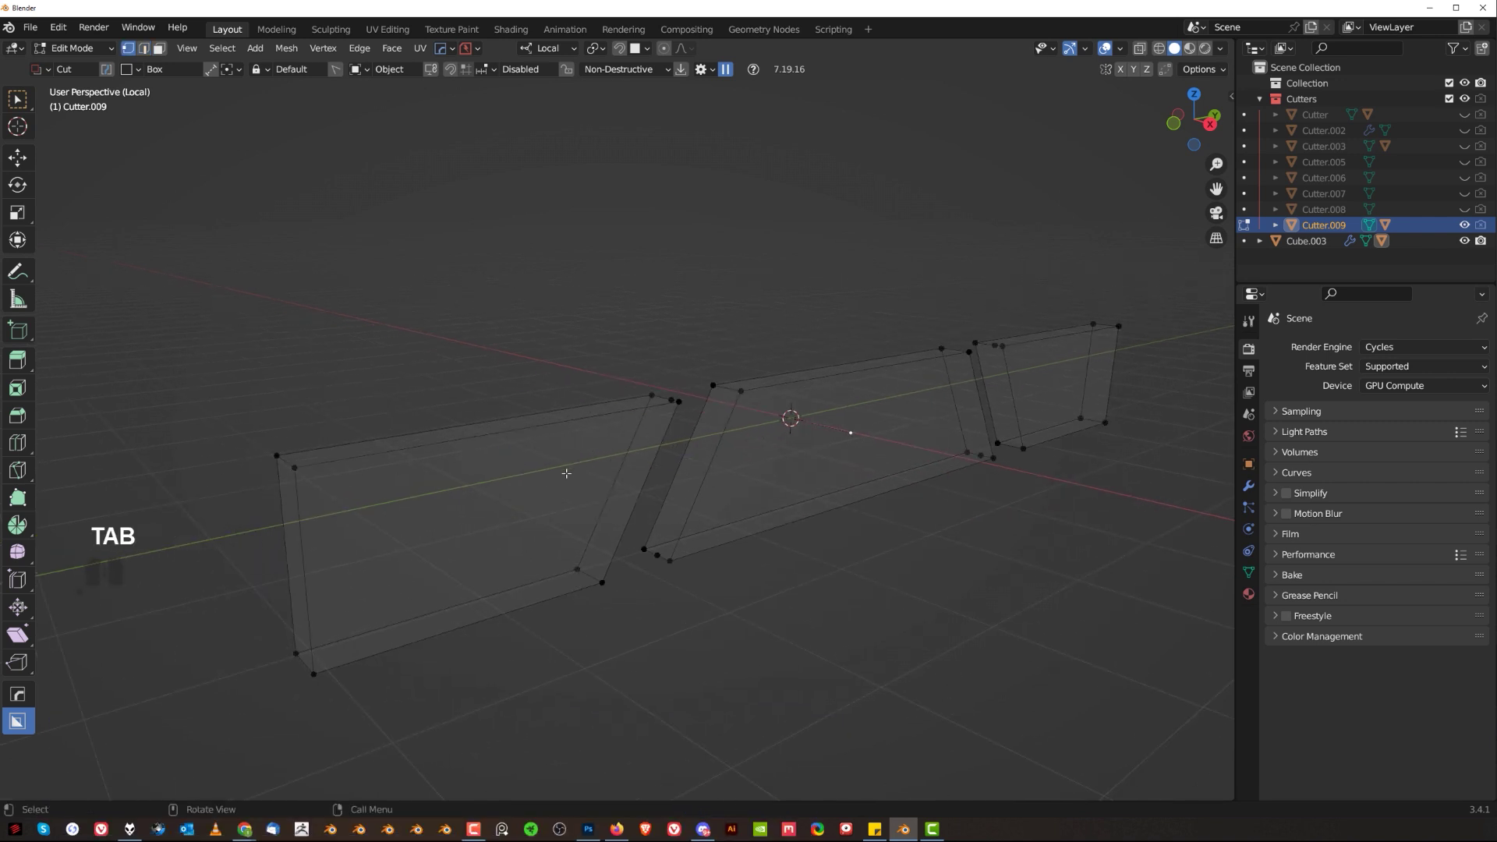
{"action": "scroll", "coordinate": [690, 433], "scroll_direction": "up", "scroll_amount": 3}
{"action": "middle_click_drag", "start_coordinate": [694, 429], "coordinate": [694, 466]}
{"action": "middle_click_drag", "start_coordinate": [694, 466], "coordinate": [598, 406], "text": "shift"}
{"action": "scroll", "coordinate": [585, 401], "scroll_direction": "up", "scroll_amount": 2}
{"action": "key", "text": "3"}
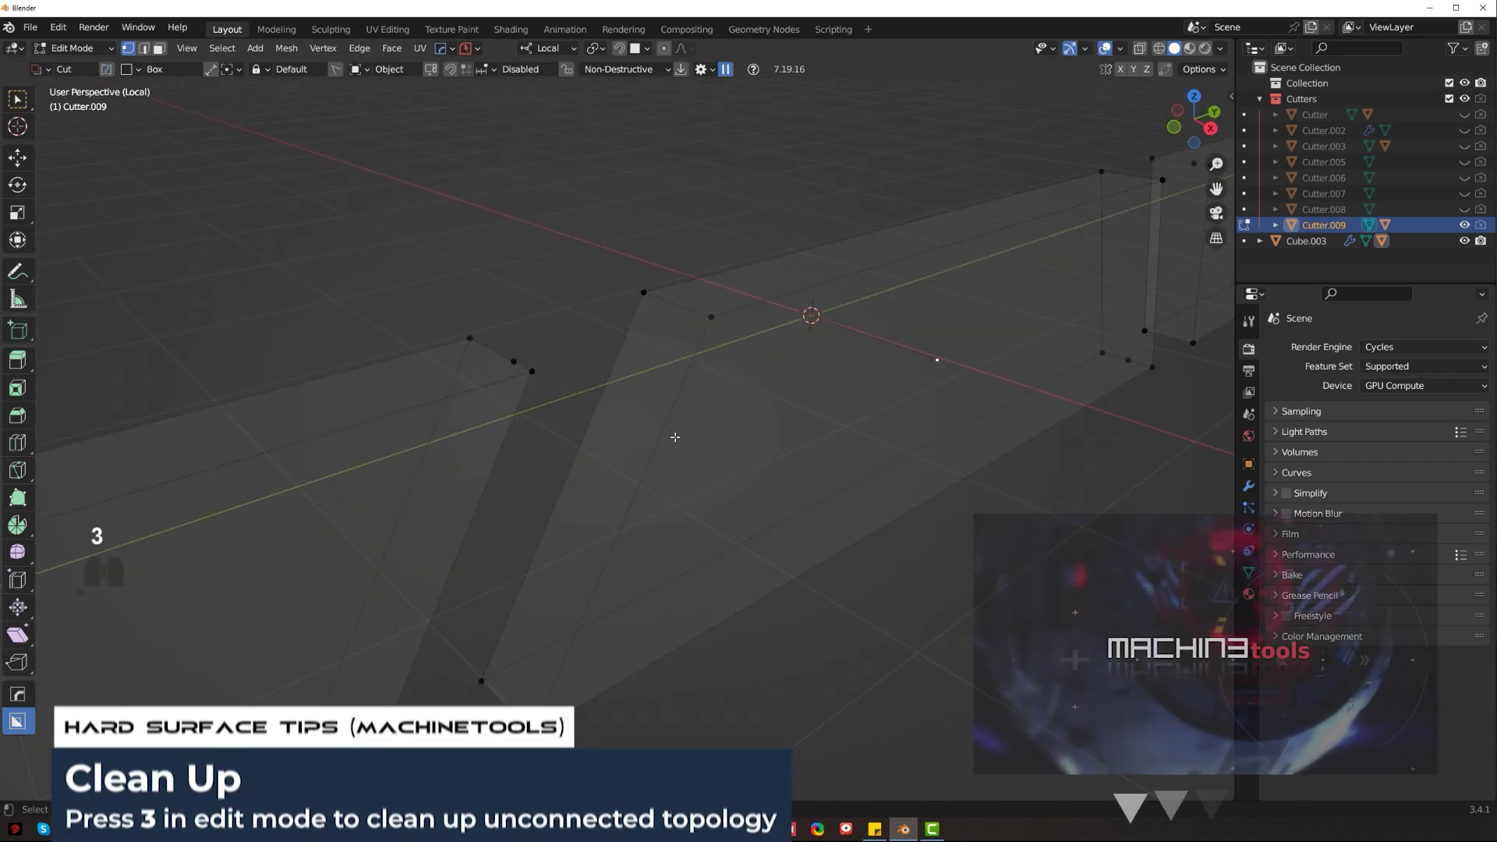
{"action": "scroll", "coordinate": [655, 458], "scroll_direction": "down", "scroll_amount": 7}
{"action": "middle_click_drag", "start_coordinate": [526, 475], "coordinate": [660, 440], "text": "shift"}
{"action": "scroll", "coordinate": [660, 440], "scroll_direction": "up", "scroll_amount": 6}
Bevel the corner edges running through the depth of all three cutter blocks with 9 segments and leave local view
{"action": "key", "text": "Tab"}
{"action": "scroll", "coordinate": [521, 521], "scroll_direction": "down", "scroll_amount": 3}
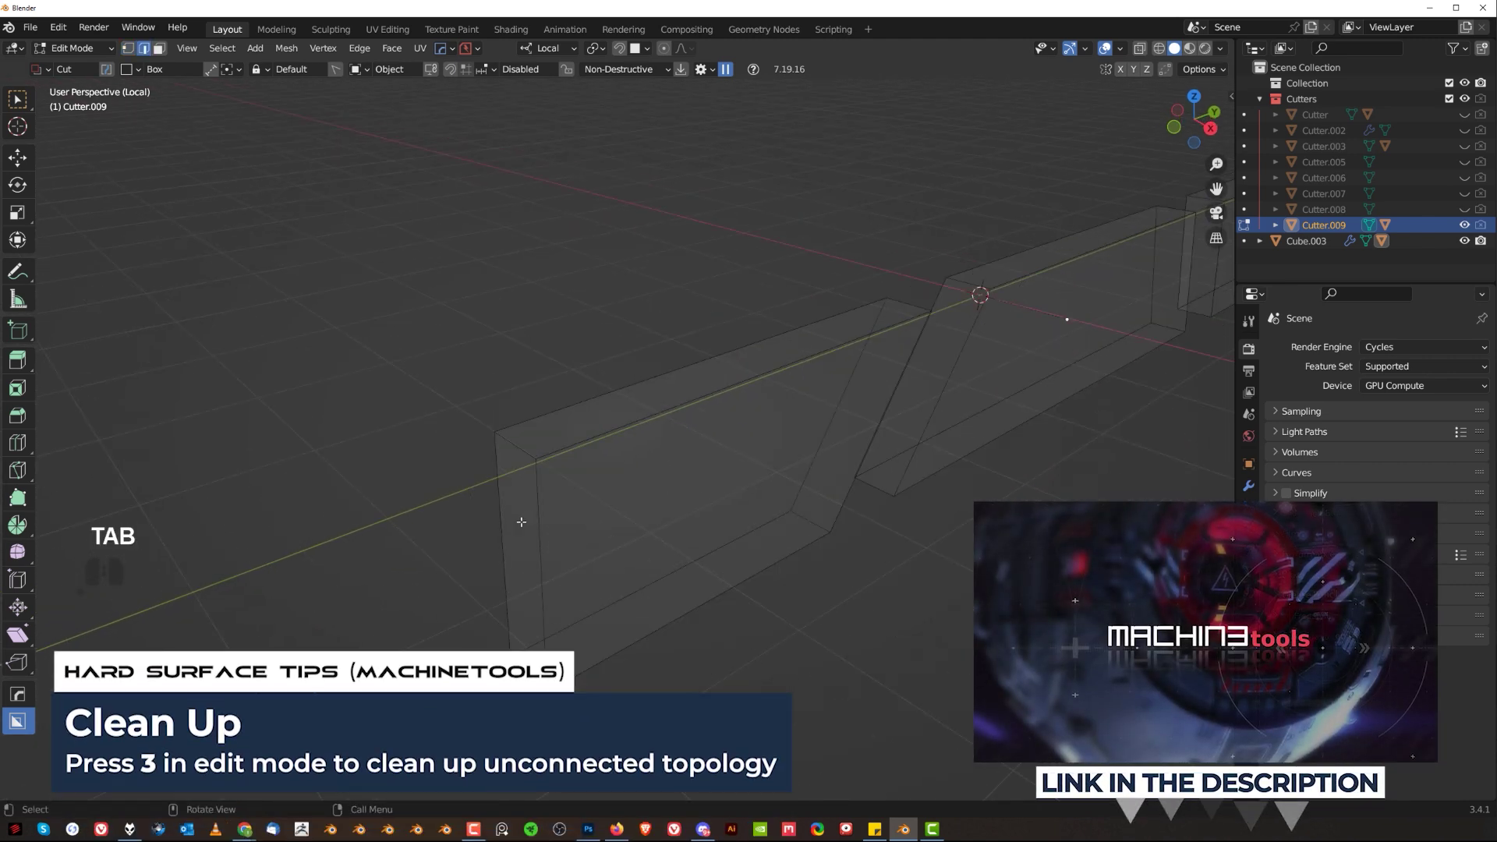
{"action": "middle_click_drag", "start_coordinate": [521, 521], "coordinate": [498, 434], "text": "shift"}
{"action": "left_click", "coordinate": [458, 385], "text": "ctrl+alt"}
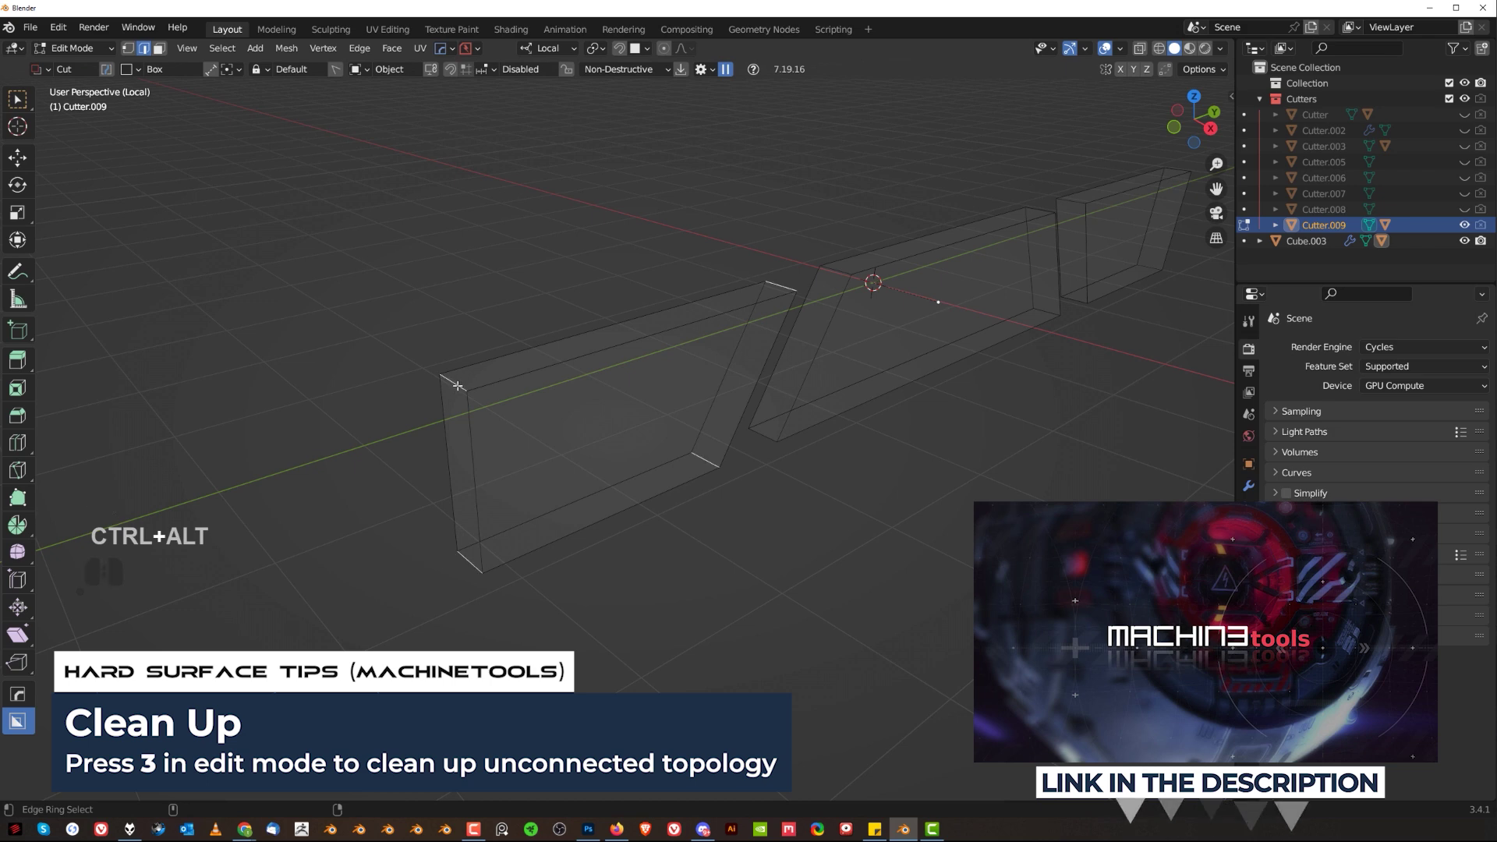
{"action": "scroll", "coordinate": [852, 338], "scroll_direction": "down", "scroll_amount": 1}
{"action": "middle_click_drag", "start_coordinate": [790, 281], "coordinate": [641, 342], "text": "shift"}
{"action": "scroll", "coordinate": [614, 365], "scroll_direction": "up", "scroll_amount": 2}
{"action": "key", "text": "ctrl+alt"}
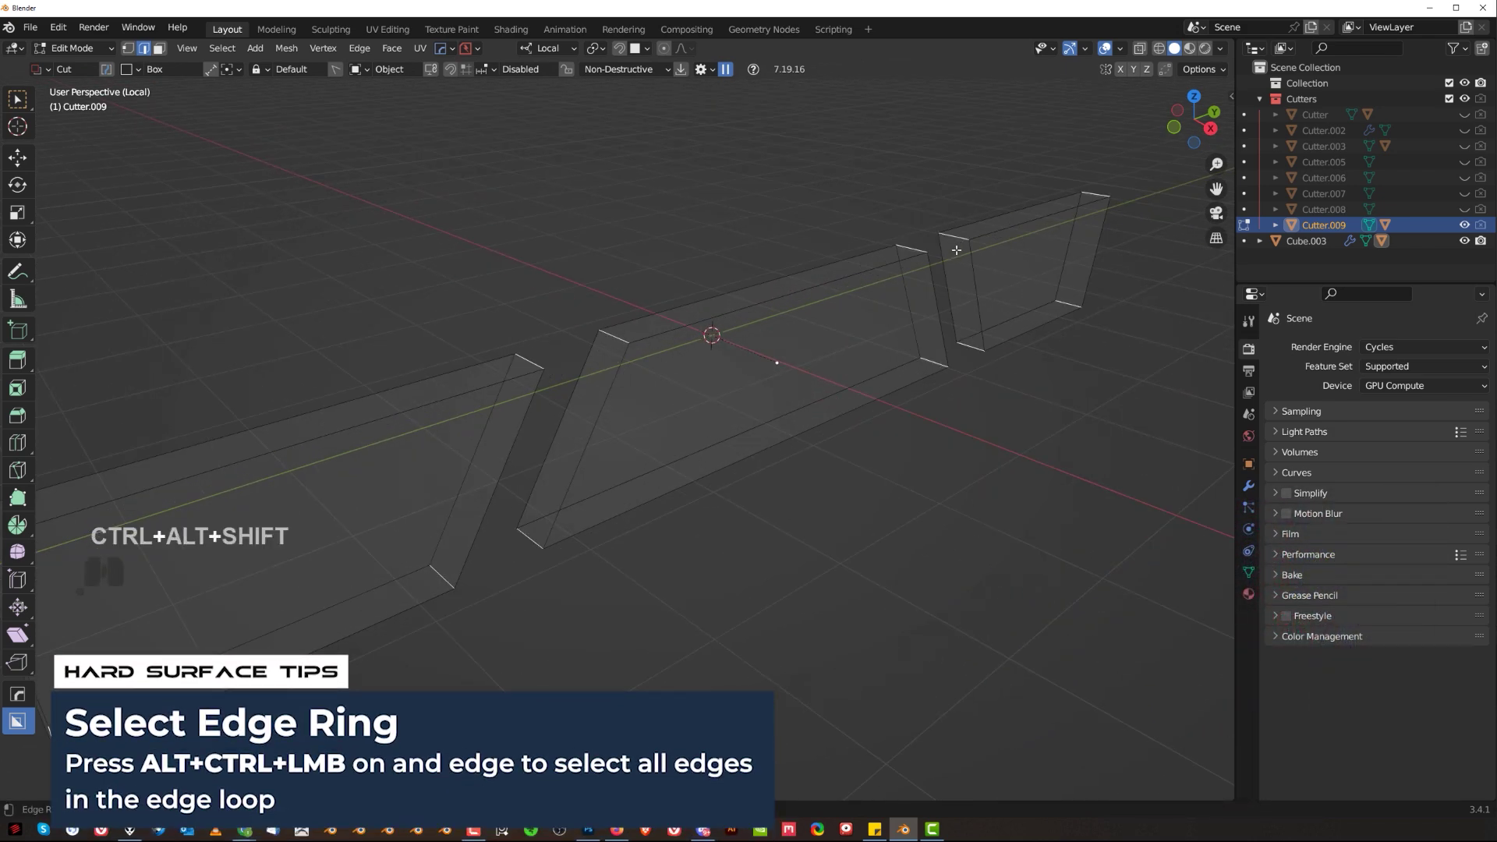
{"action": "scroll", "coordinate": [955, 249], "scroll_direction": "down", "scroll_amount": 3}
{"action": "scroll", "coordinate": [866, 426], "scroll_direction": "up", "scroll_amount": 1}
{"action": "key", "text": "ctrl+b"}
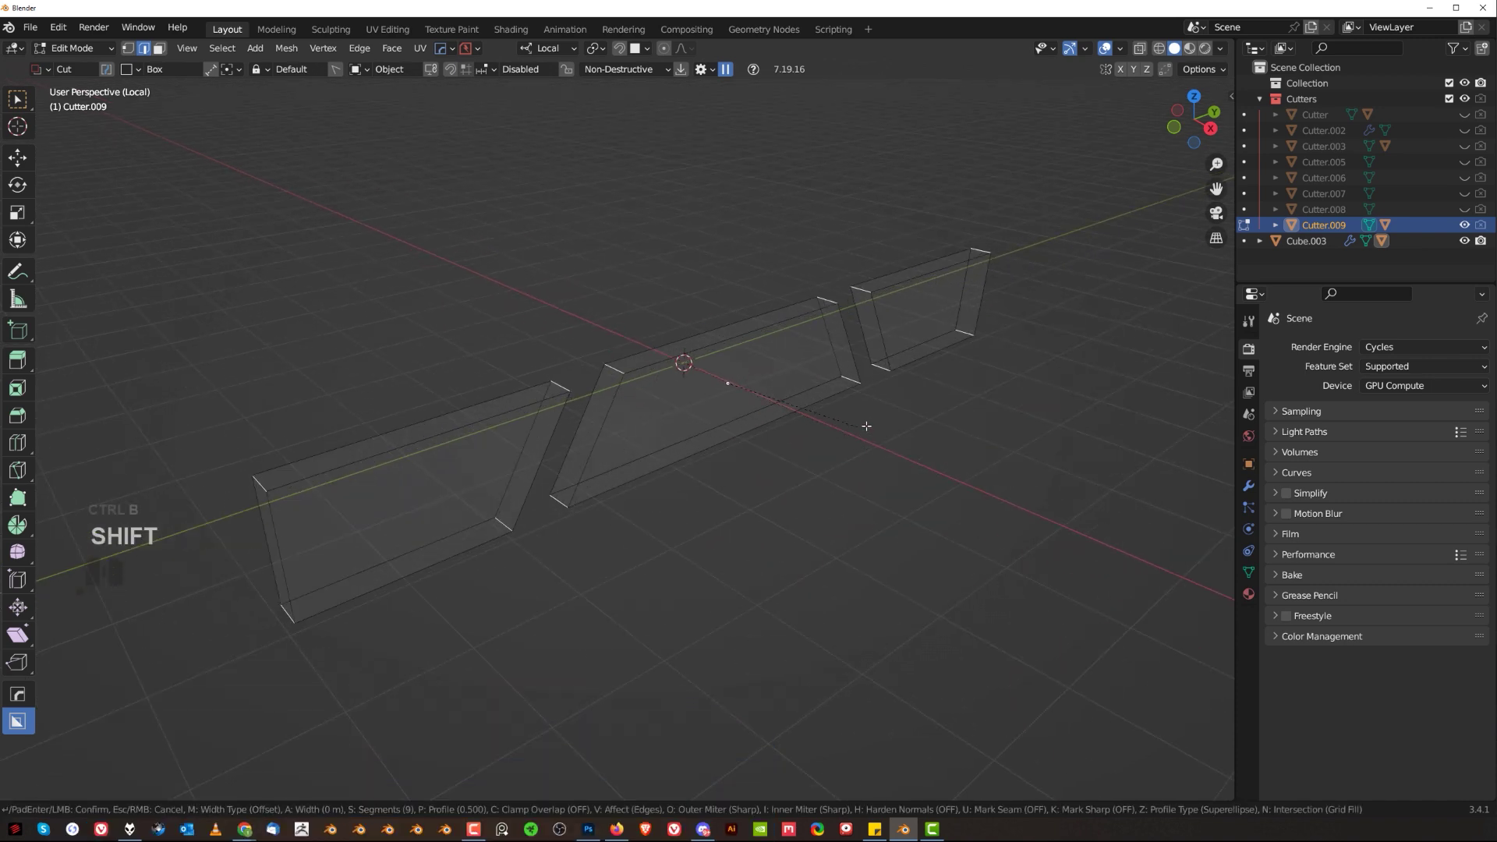
{"action": "left_click", "coordinate": [1045, 447]}
{"action": "key", "text": "Tab"}
{"action": "key", "text": "slash"}
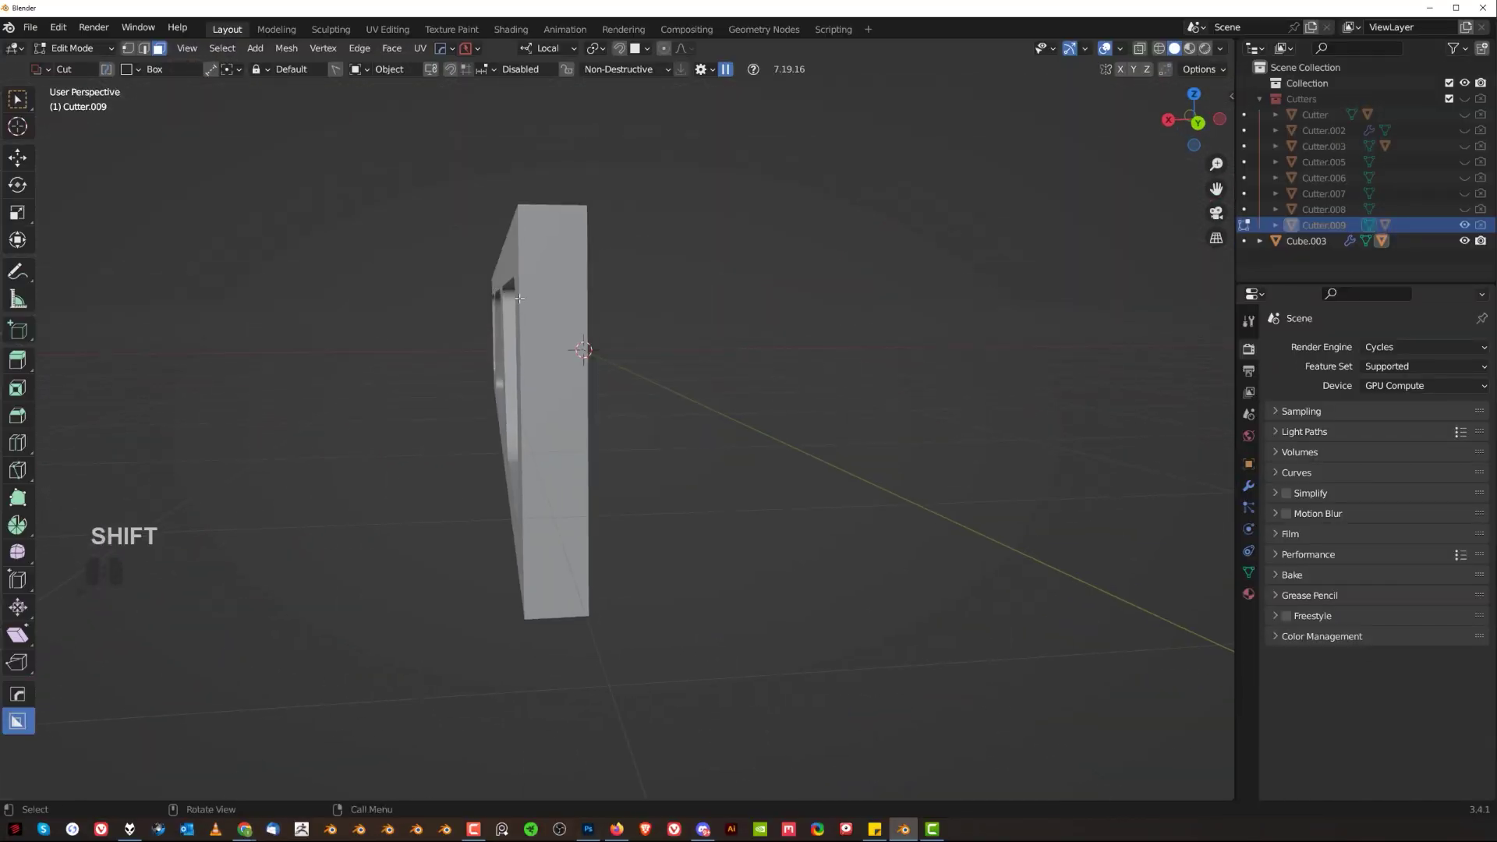
Switch from editing the window cutter to editing the plate's mesh in edge selection mode
{"action": "scroll", "coordinate": [519, 298], "scroll_direction": "down", "scroll_amount": 3}
{"action": "key", "text": "Tab"}
{"action": "left_click", "coordinate": [587, 452]}
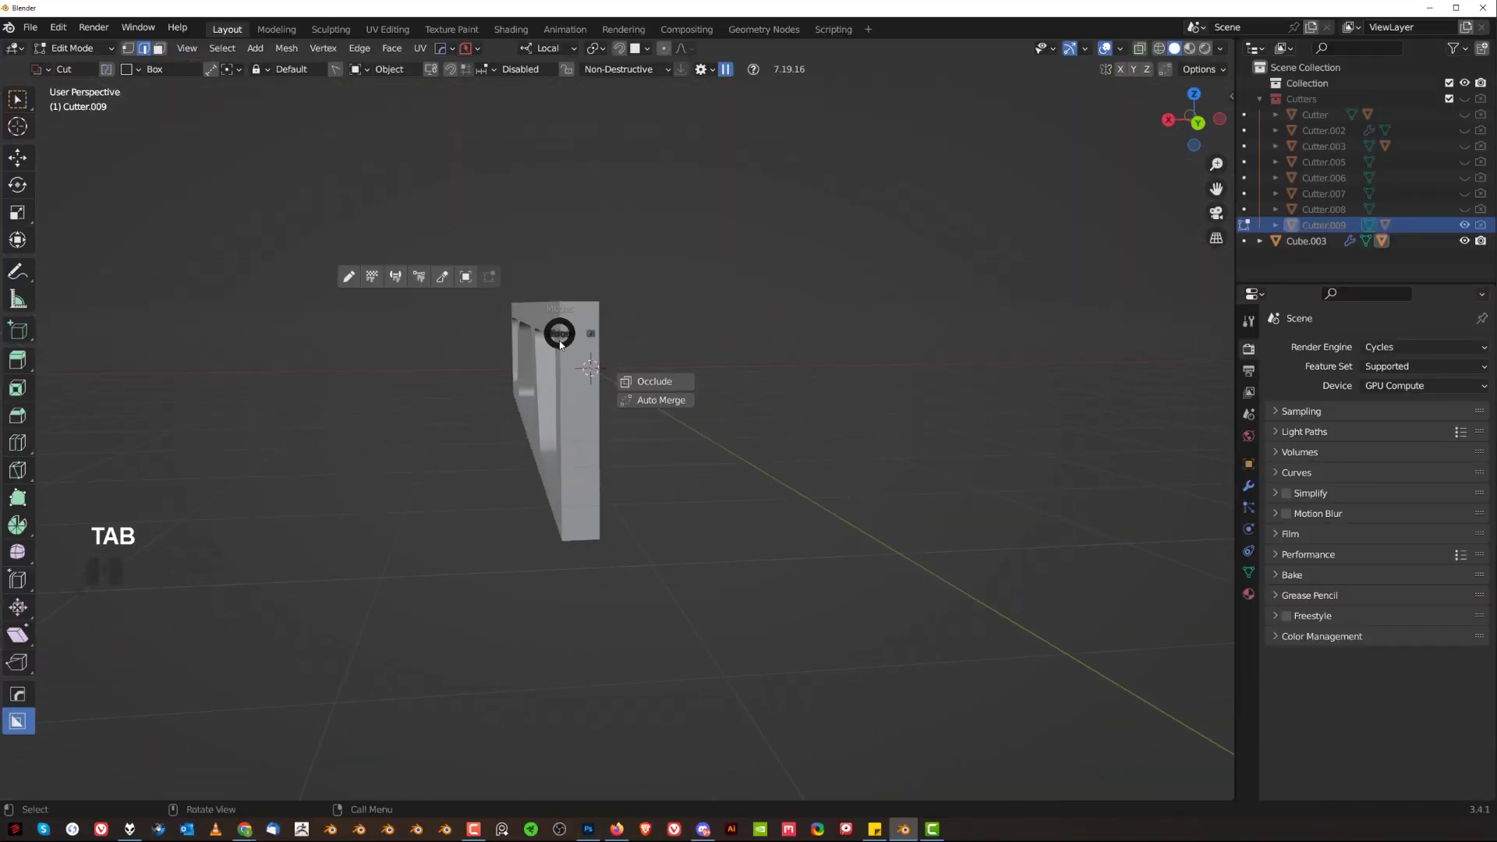
{"action": "key", "text": "Tab"}
{"action": "left_click", "coordinate": [585, 515]}
{"action": "key", "text": "Tab"}
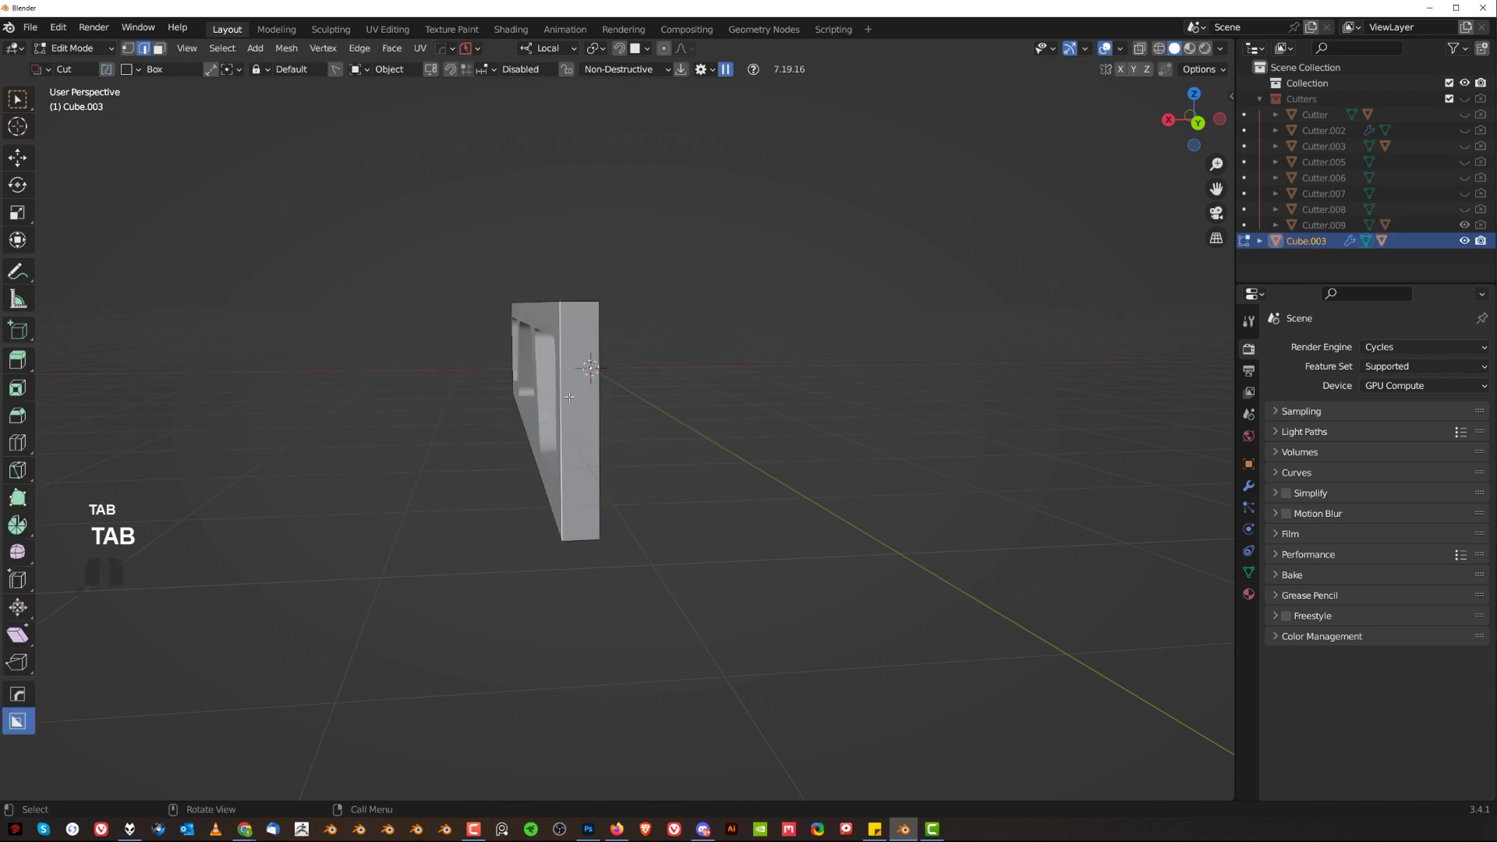
{"action": "middle_click_drag", "start_coordinate": [569, 396], "coordinate": [602, 362]}
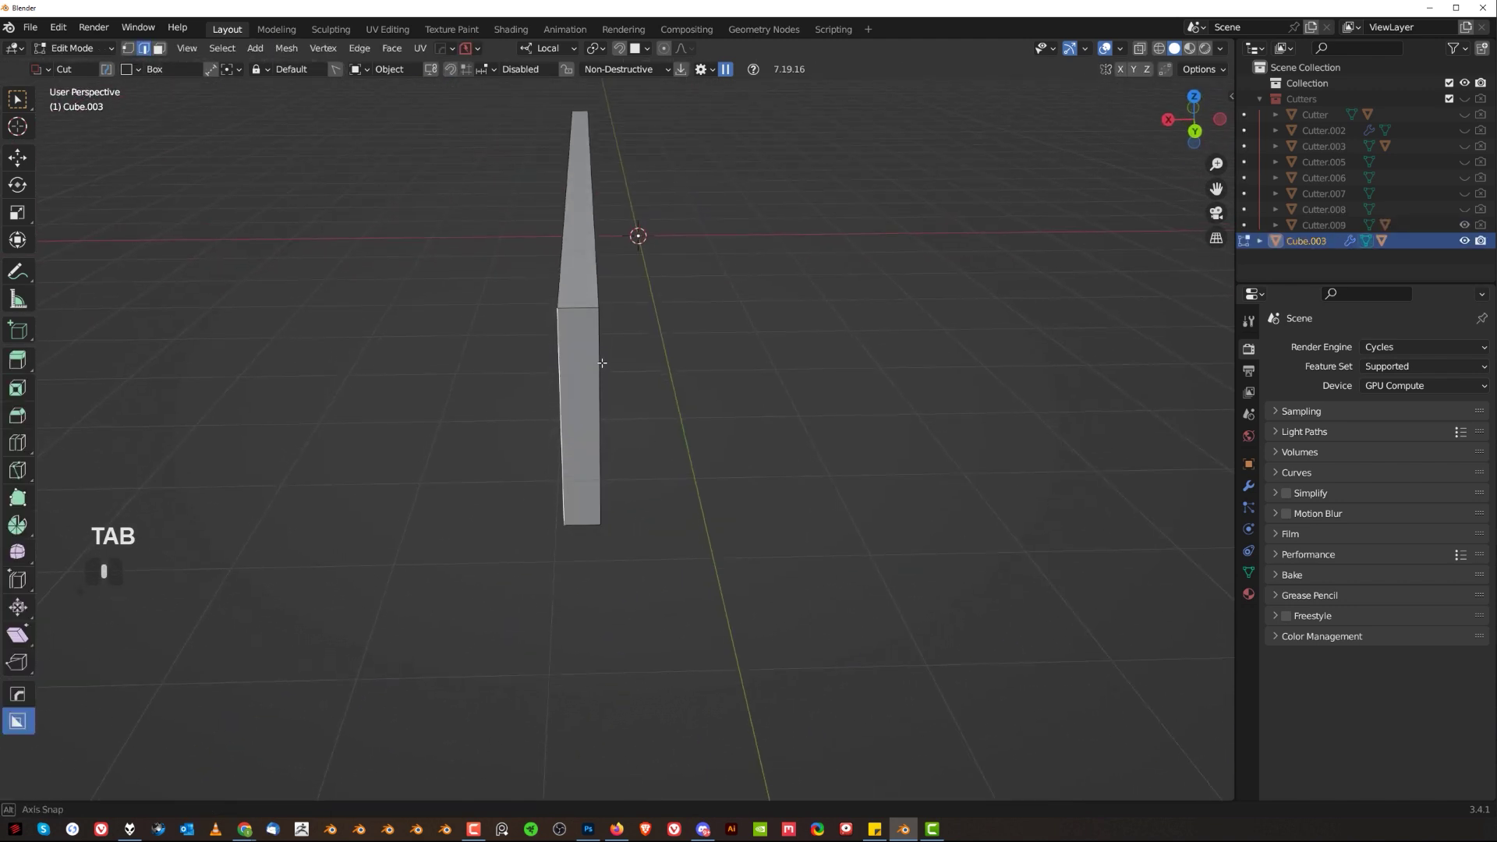
Align the view squarely to the plate's selected edge with HardOps Align View
{"action": "key", "text": "ctrl+q"}
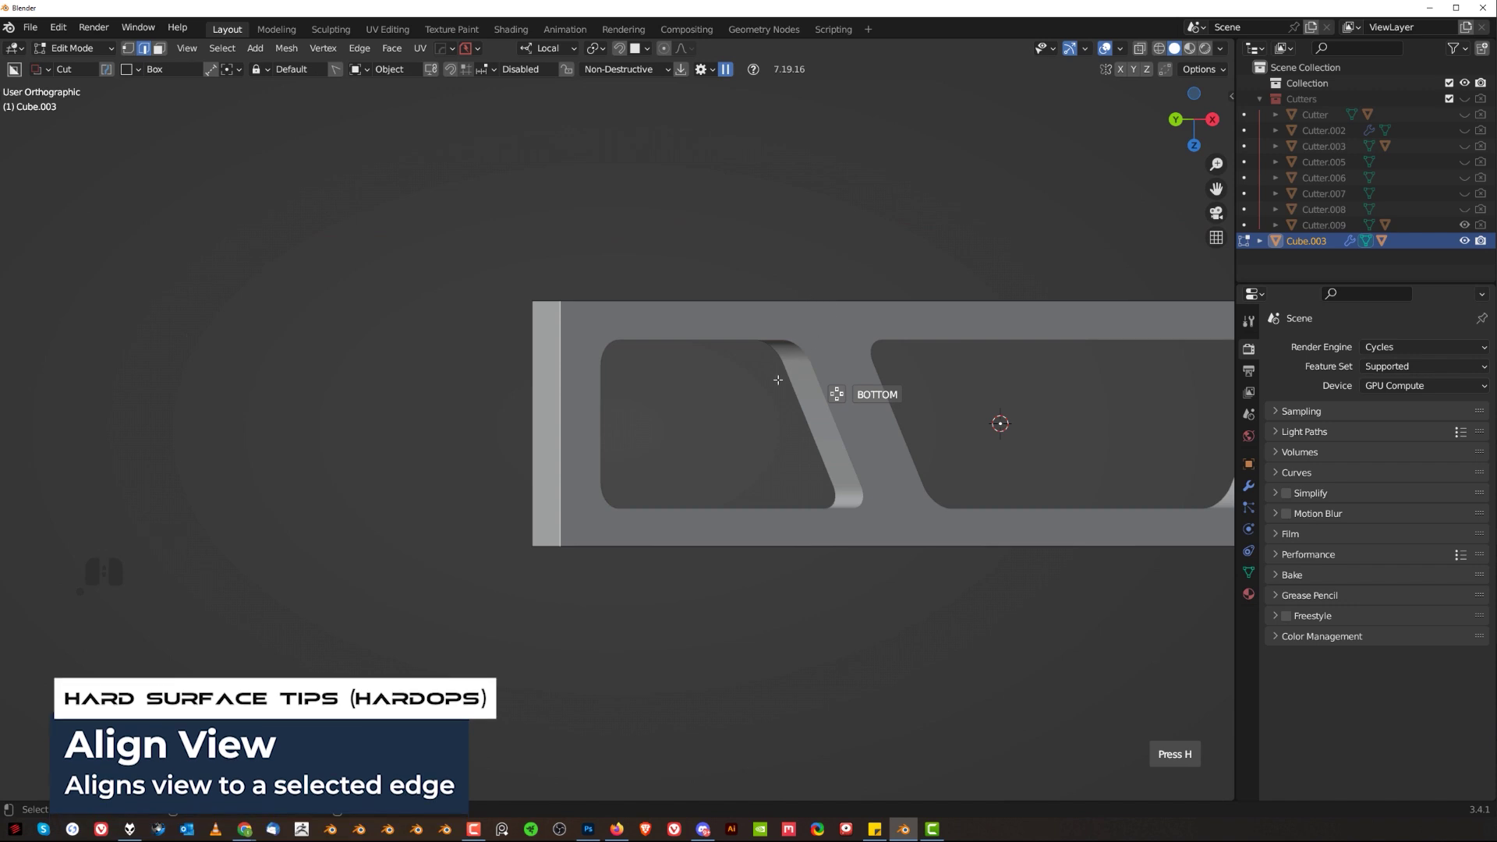
{"action": "key", "text": "t"}
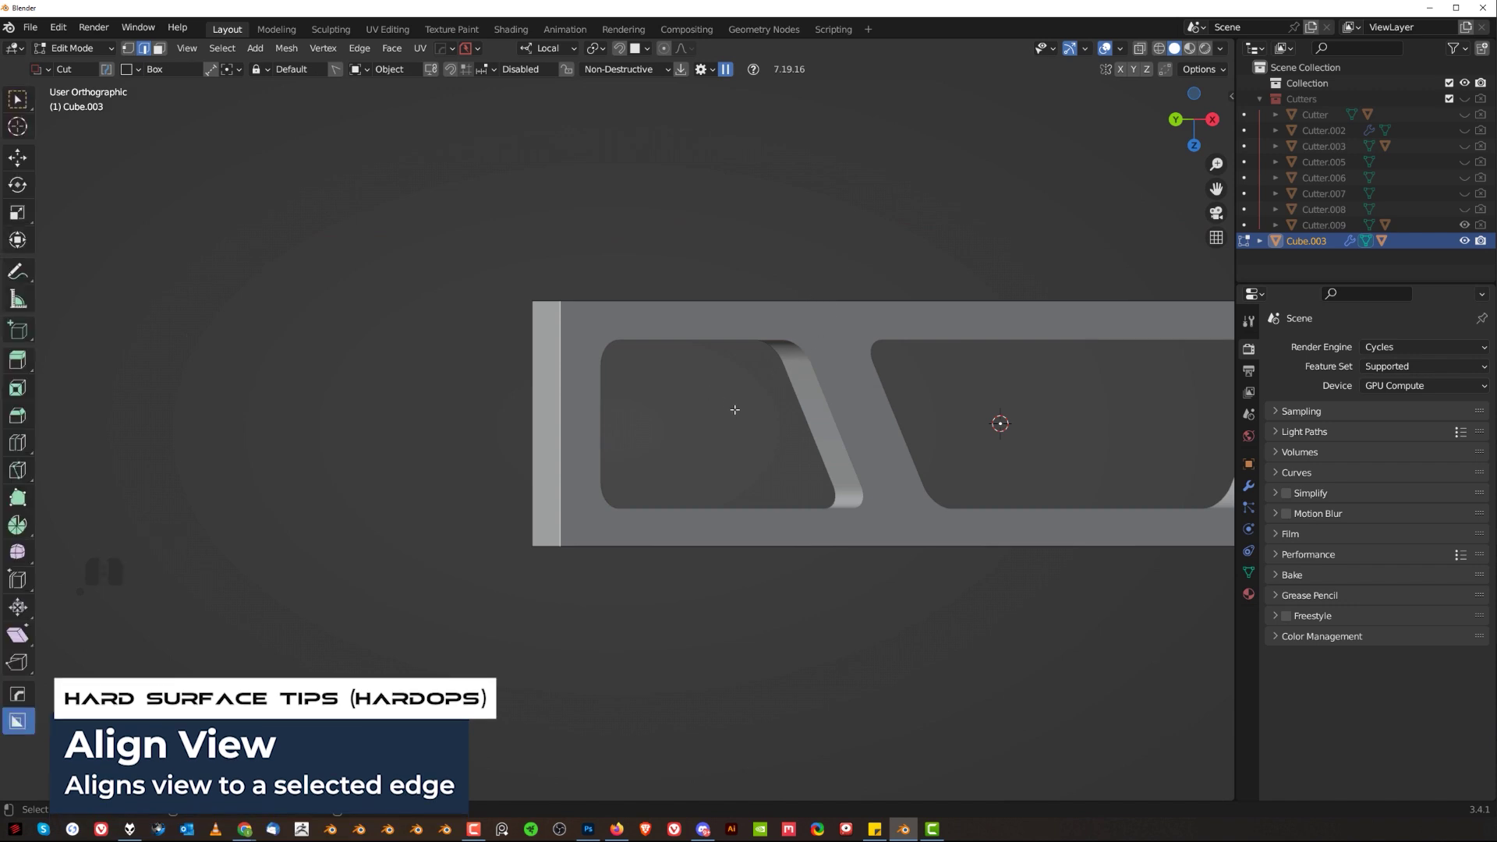
{"action": "key", "text": "q"}
{"action": "mouse_move", "coordinate": [717, 390]}
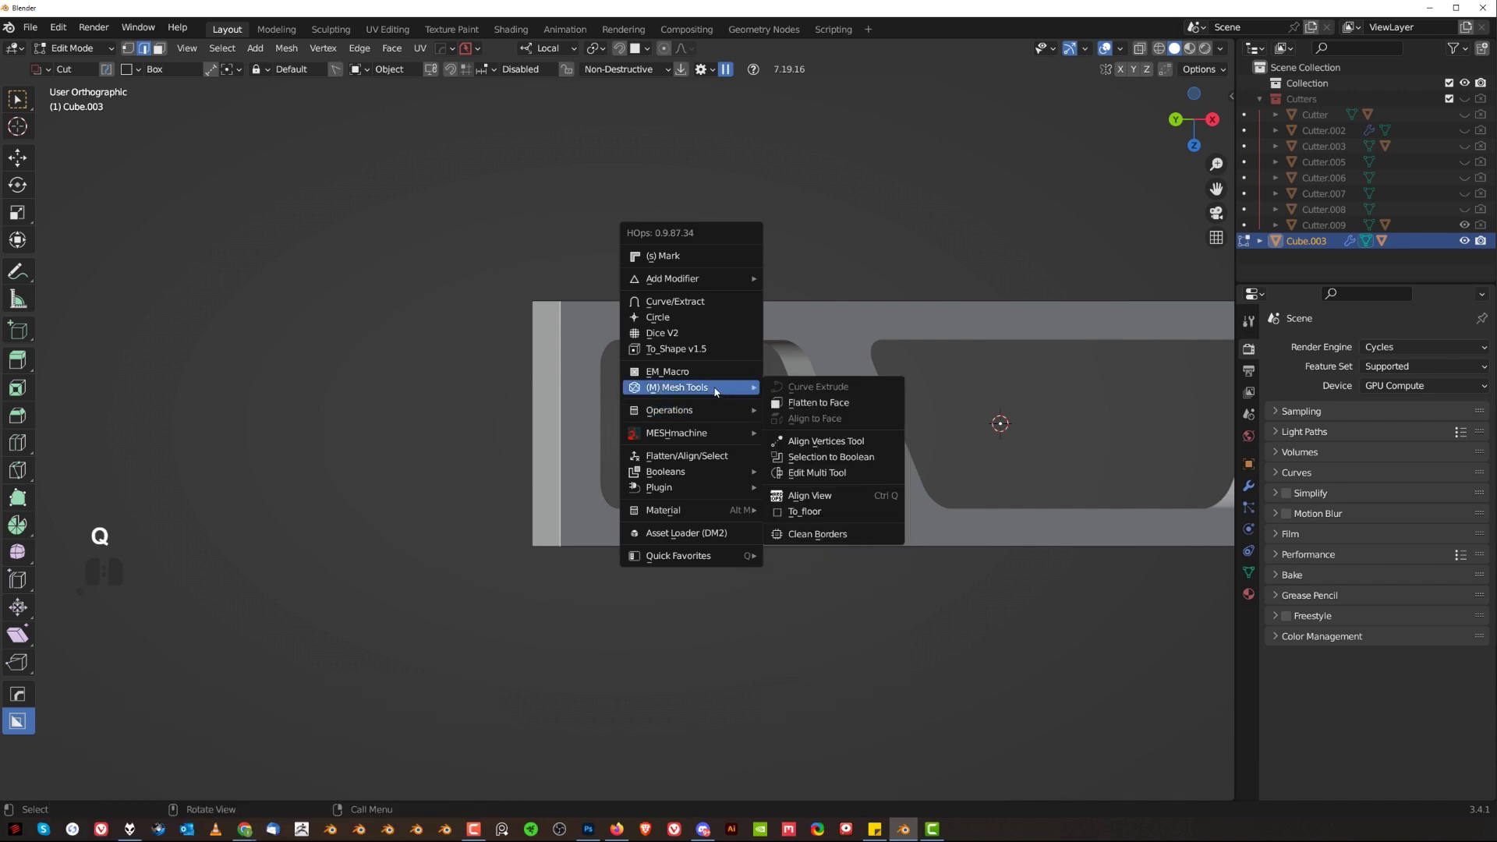
{"action": "right_click", "coordinate": [838, 501]}
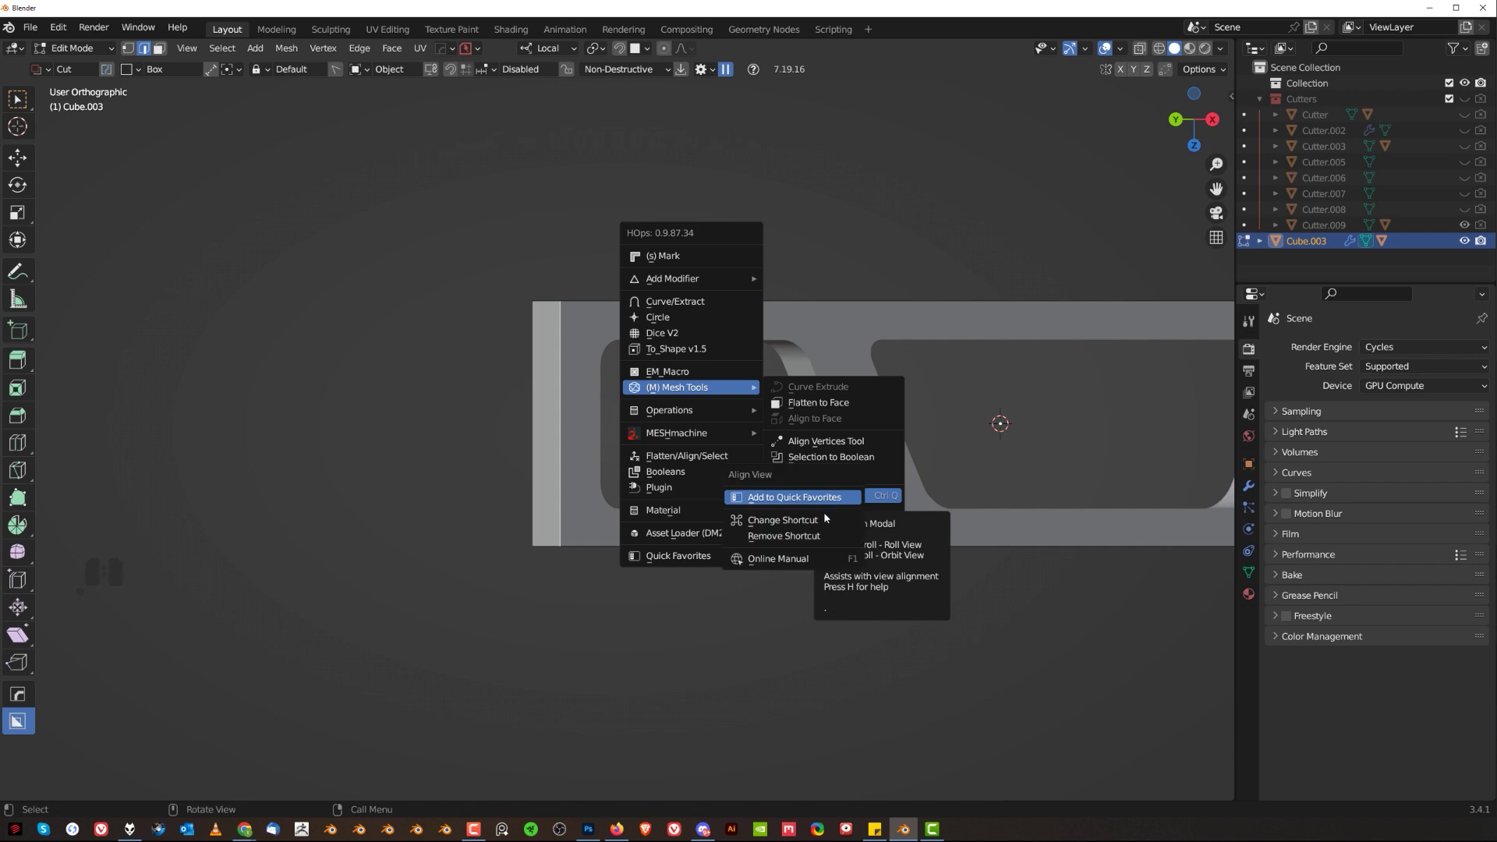
{"action": "key", "text": "Escape"}
{"action": "key", "text": "Escape"}
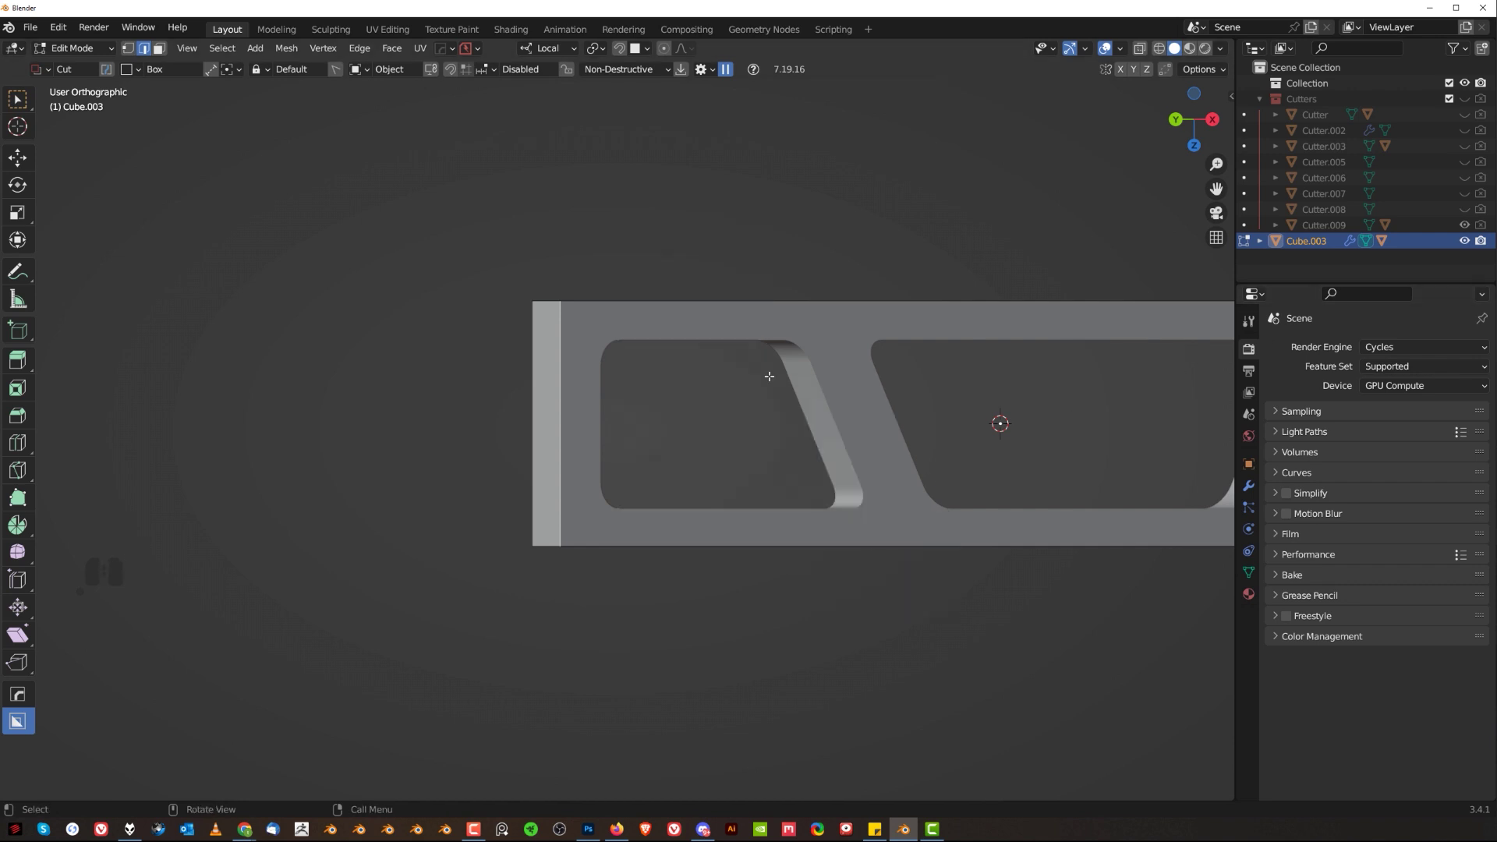
Turn the aligned view to face the plate's narrow end, roll it 45 degrees and return to Object Mode
{"action": "key", "text": "ctrl+q"}
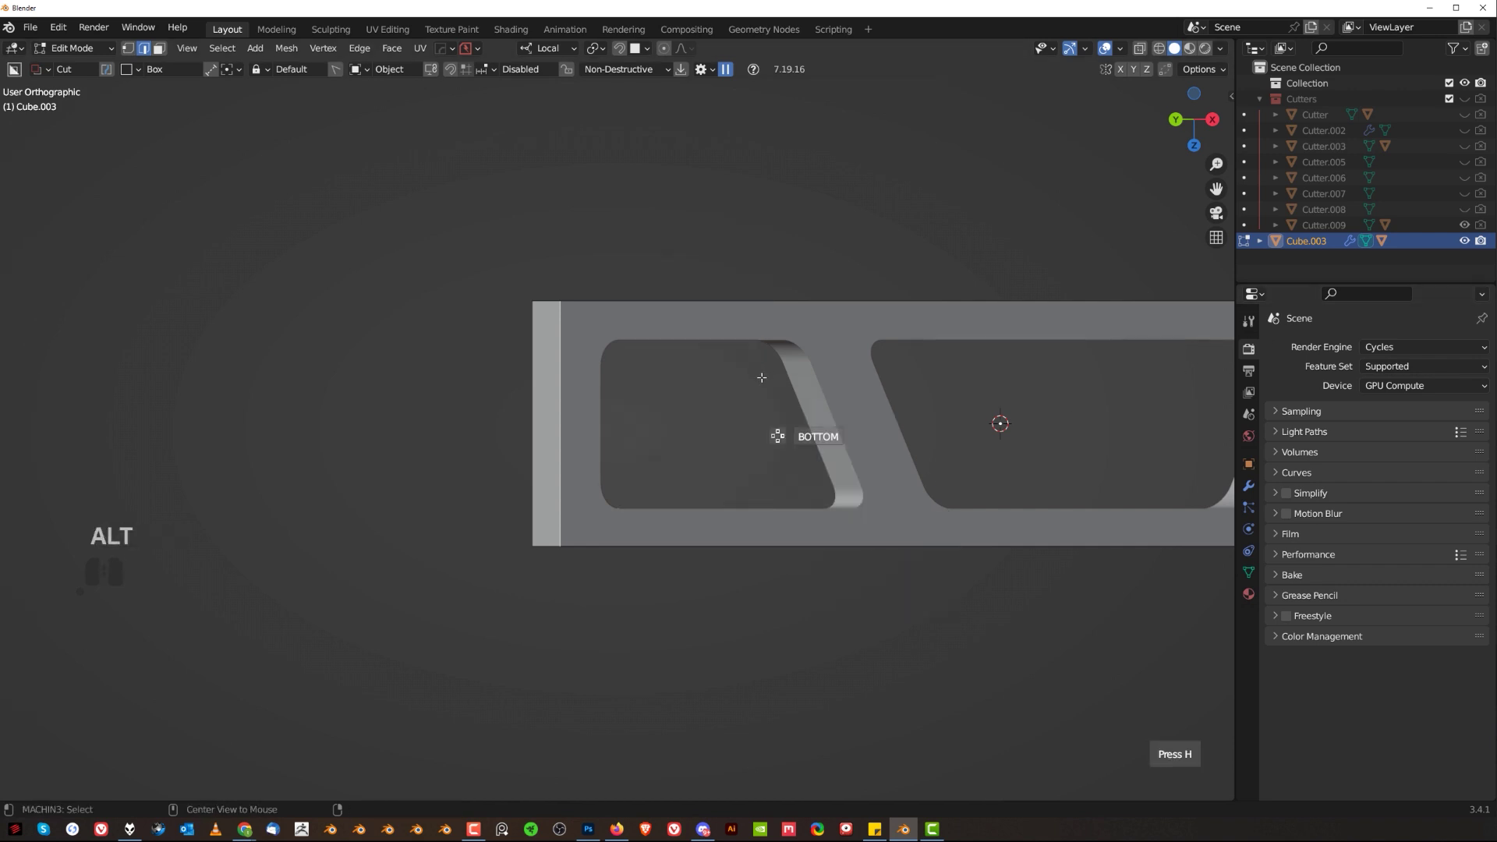
{"action": "scroll", "coordinate": [761, 377], "scroll_direction": "up", "scroll_amount": 3, "text": "alt"}
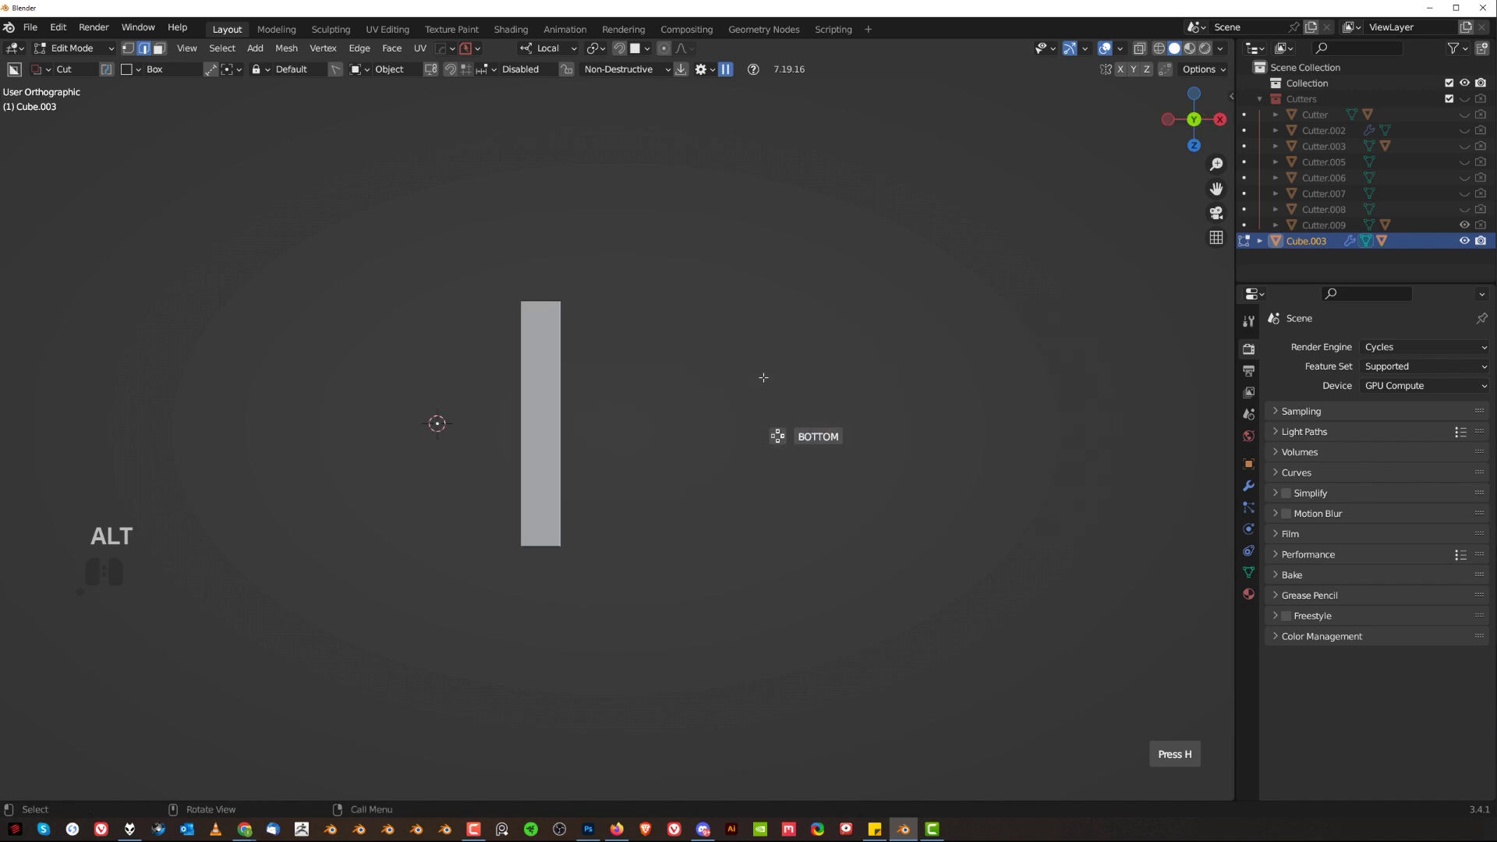
{"action": "scroll", "coordinate": [763, 377], "scroll_direction": "down", "scroll_amount": 3, "text": "ctrl"}
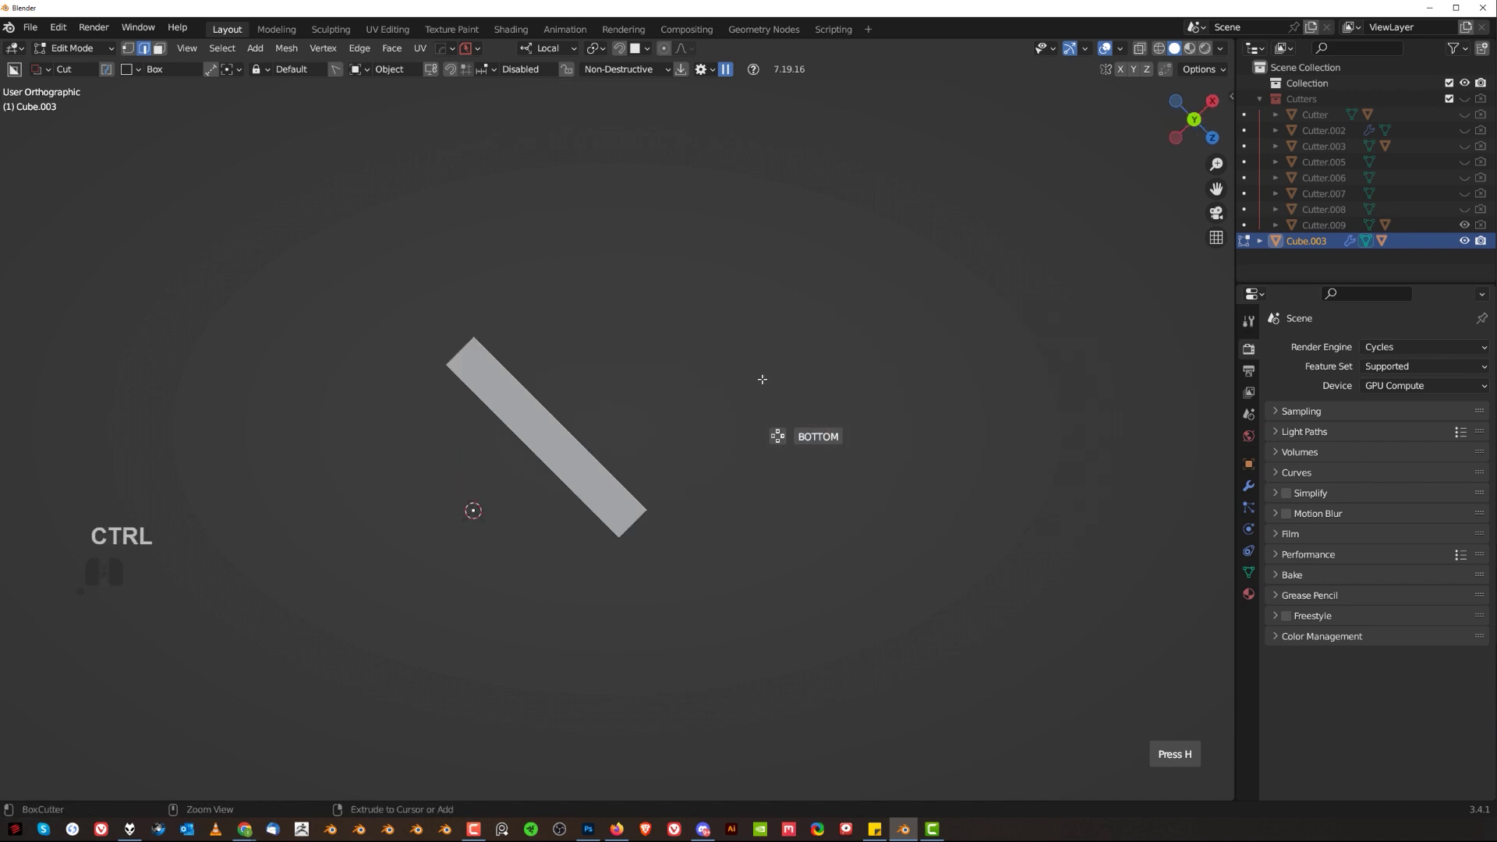
{"action": "scroll", "coordinate": [761, 378], "scroll_direction": "up", "scroll_amount": 1, "text": "ctrl"}
{"action": "scroll", "coordinate": [763, 378], "scroll_direction": "down", "scroll_amount": 1, "text": "ctrl"}
{"action": "left_click", "coordinate": [763, 378], "text": "ctrl"}
{"action": "key", "text": "Tab"}
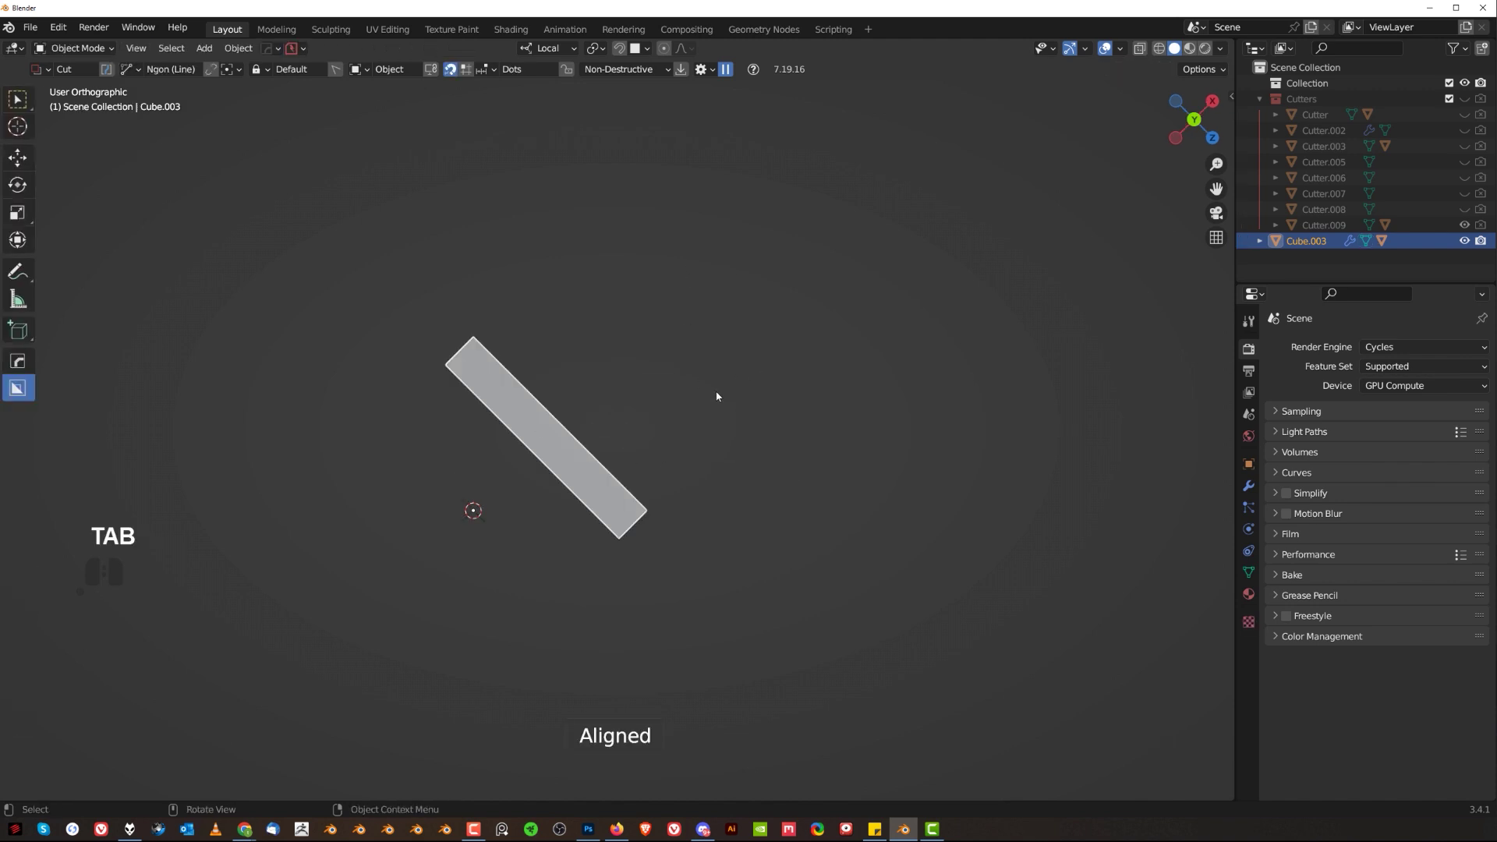
Mirror the plate across both in-plane axes with HardOps Mirror in advanced mode, using View orientation, to form a closed four-sided frame
{"action": "key", "text": "alt+x"}
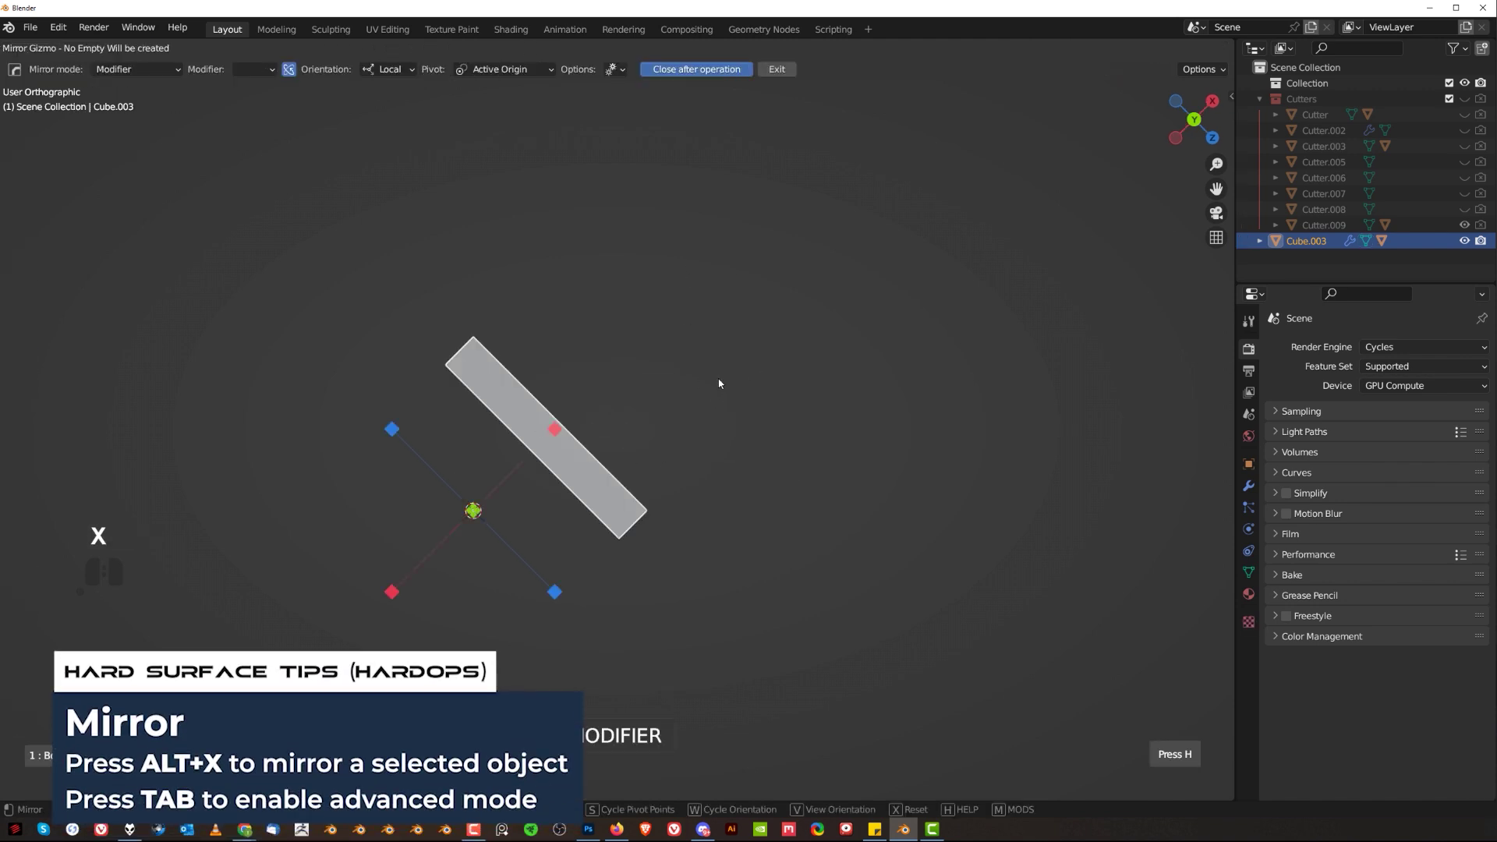
{"action": "key", "text": "Tab"}
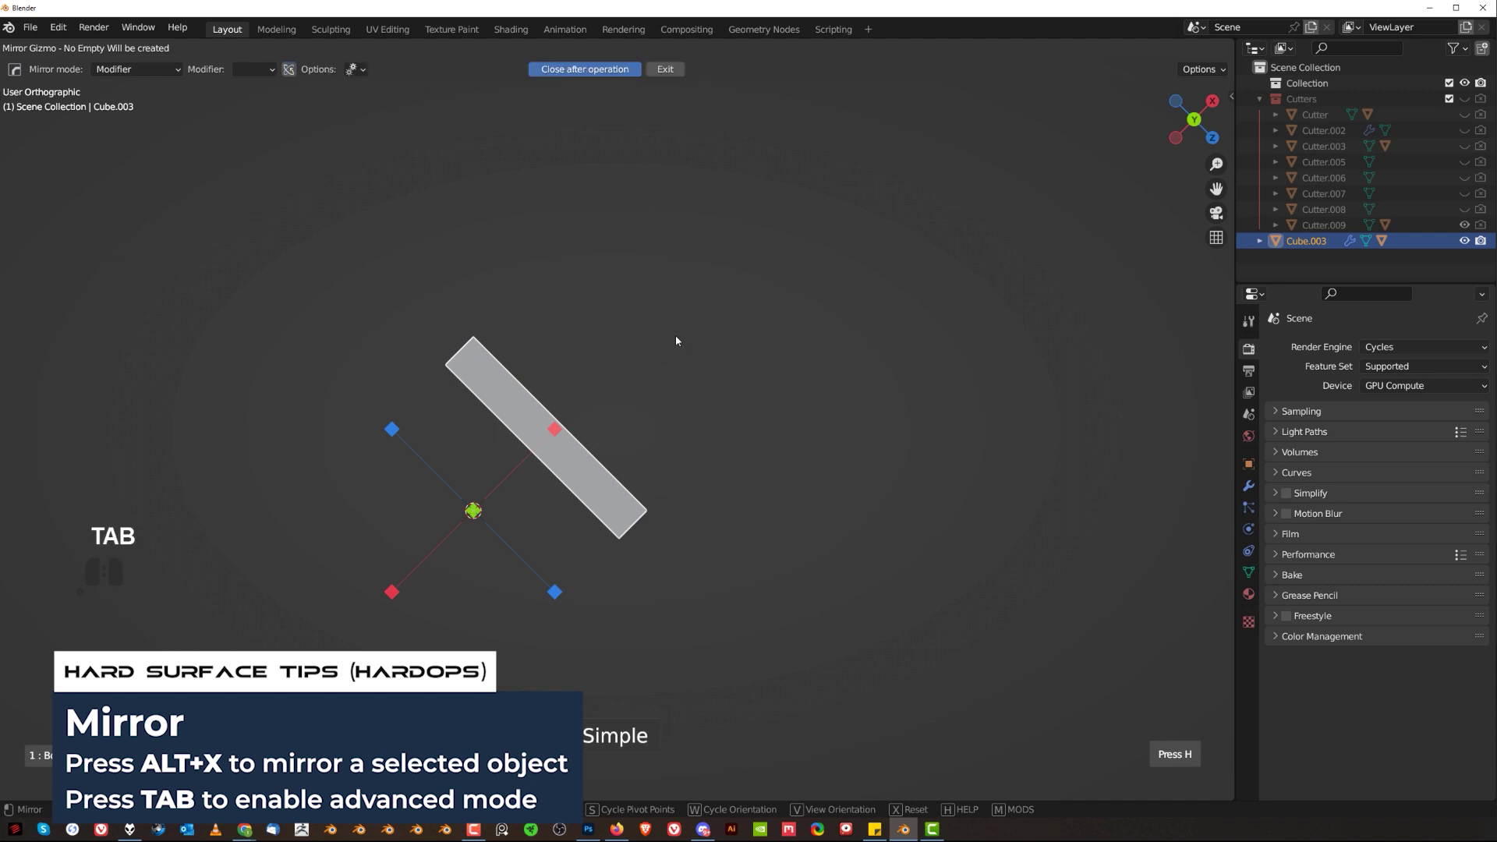
{"action": "left_click", "coordinate": [411, 71]}
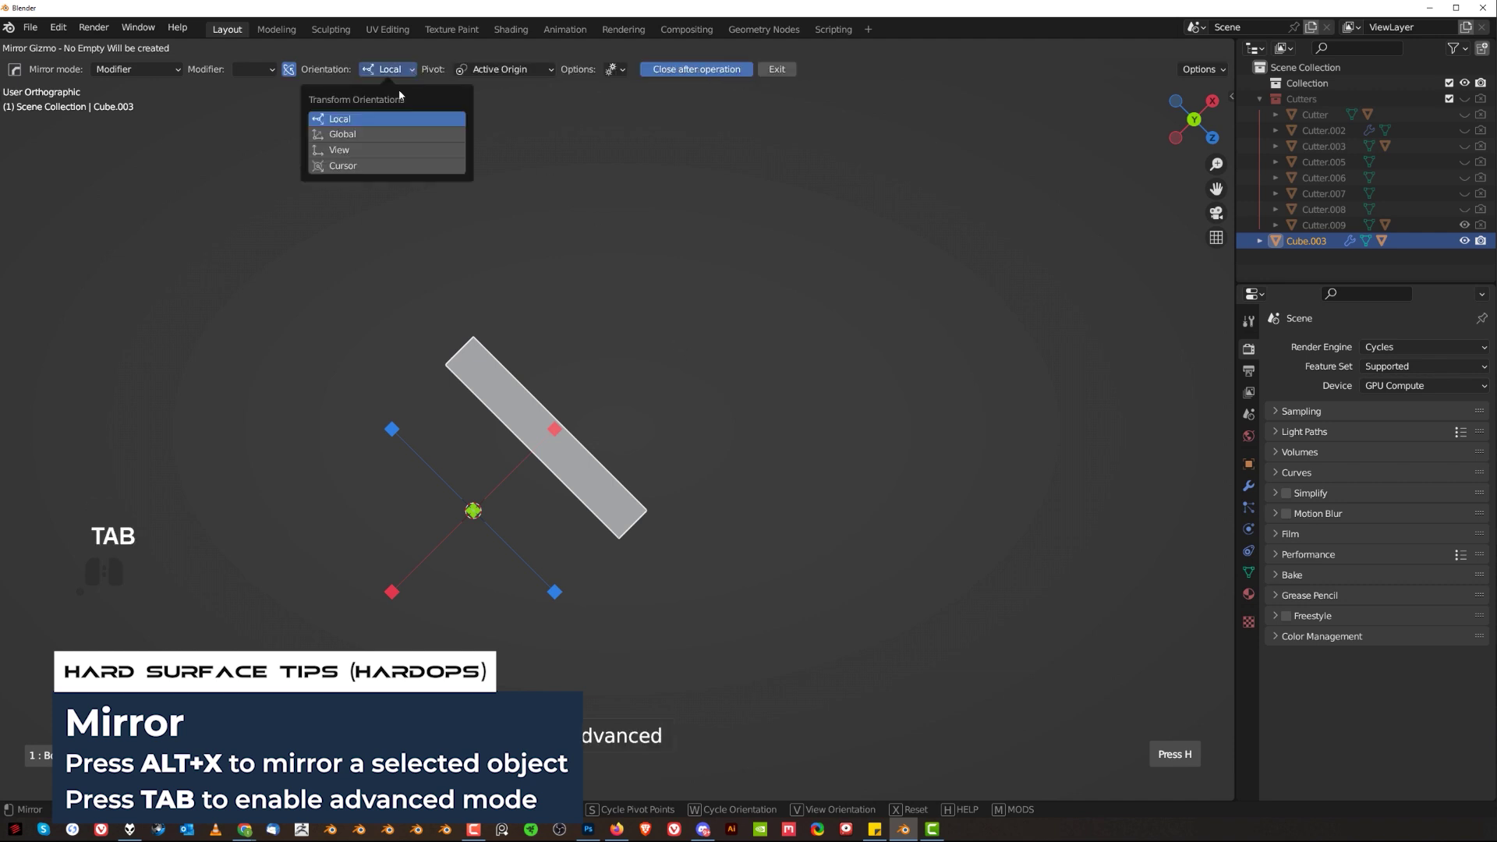
{"action": "left_click", "coordinate": [377, 149]}
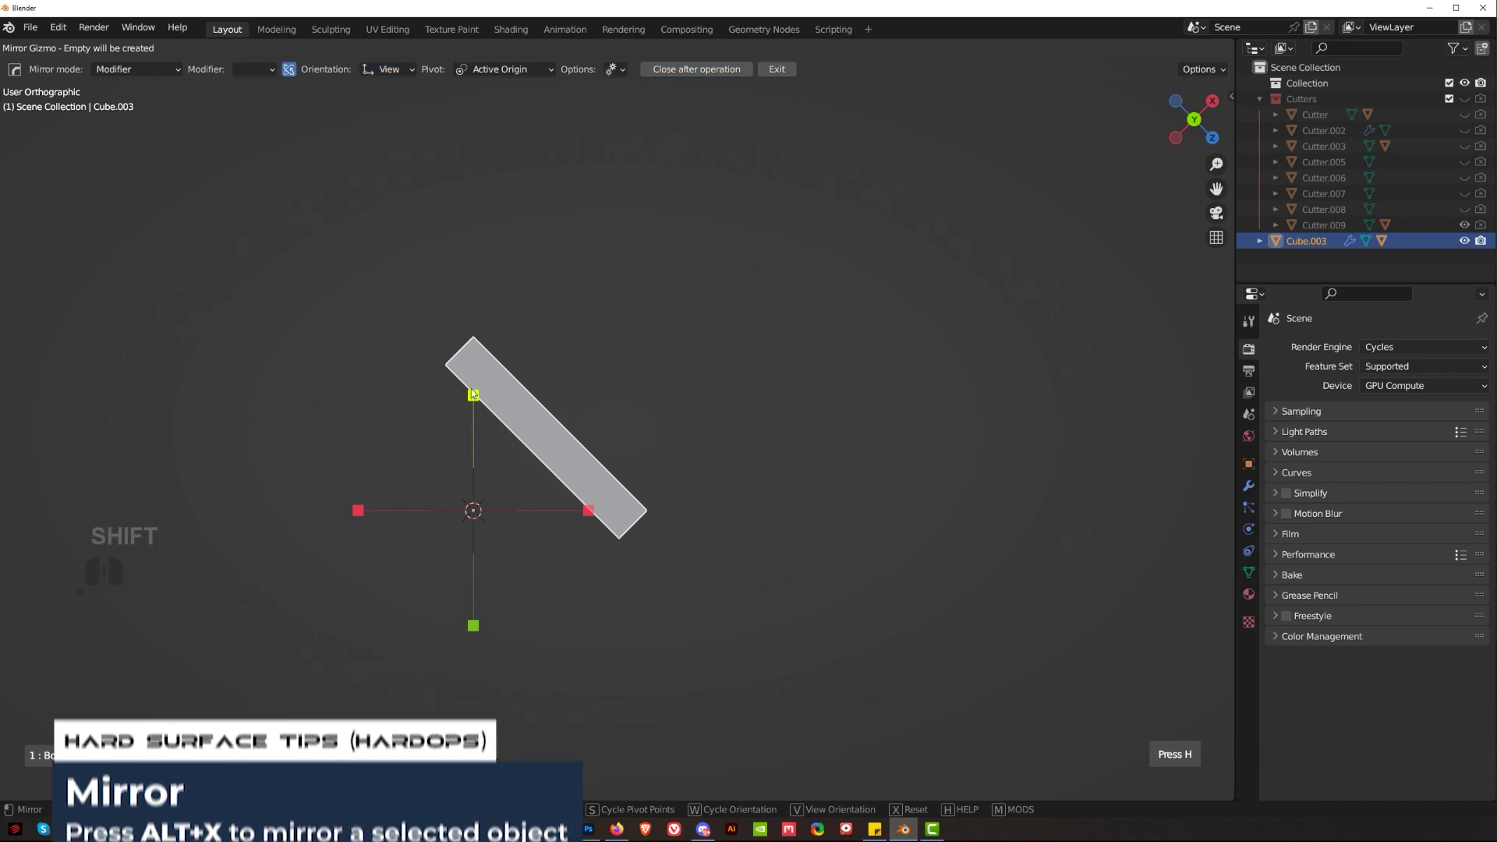
{"action": "left_click", "coordinate": [472, 393], "text": "shift"}
{"action": "left_click", "coordinate": [590, 511], "text": "shift"}
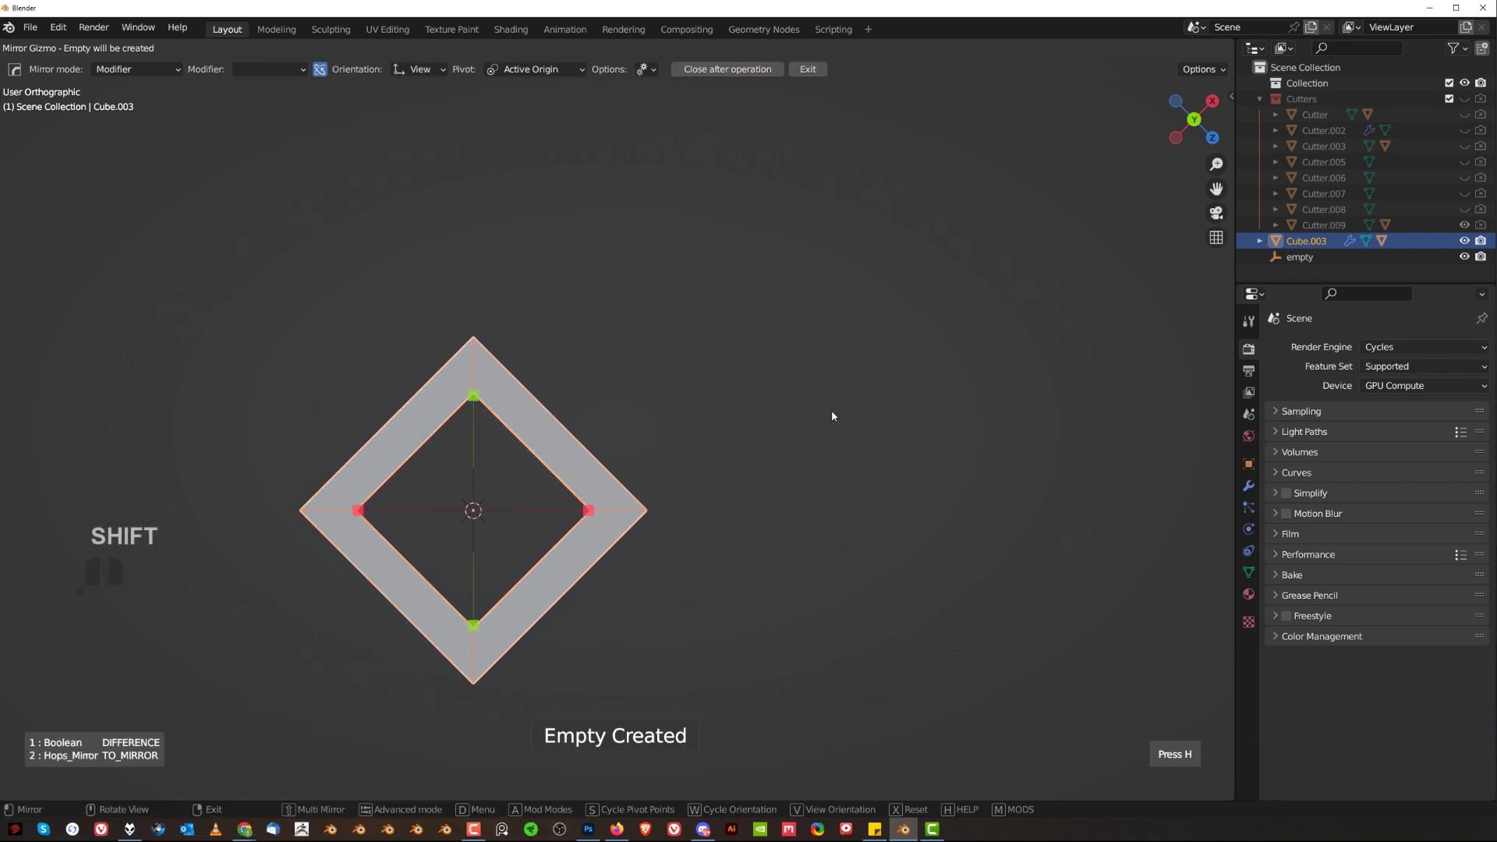
{"action": "right_click", "coordinate": [680, 358]}
Apply all modifiers on the mirrored frame with HardOps Smart Apply
{"action": "key", "text": "KP_5"}
{"action": "middle_click_drag", "start_coordinate": [680, 359], "coordinate": [777, 401]}
{"action": "scroll", "coordinate": [483, 405], "scroll_direction": "down", "scroll_amount": 4}
{"action": "middle_click_drag", "start_coordinate": [404, 428], "coordinate": [600, 413]}
{"action": "key", "text": "KP_5"}
{"action": "key", "text": "KP_5"}
{"action": "scroll", "coordinate": [587, 428], "scroll_direction": "up", "scroll_amount": 2}
{"action": "key", "text": "q"}
{"action": "mouse_move", "coordinate": [593, 413]}
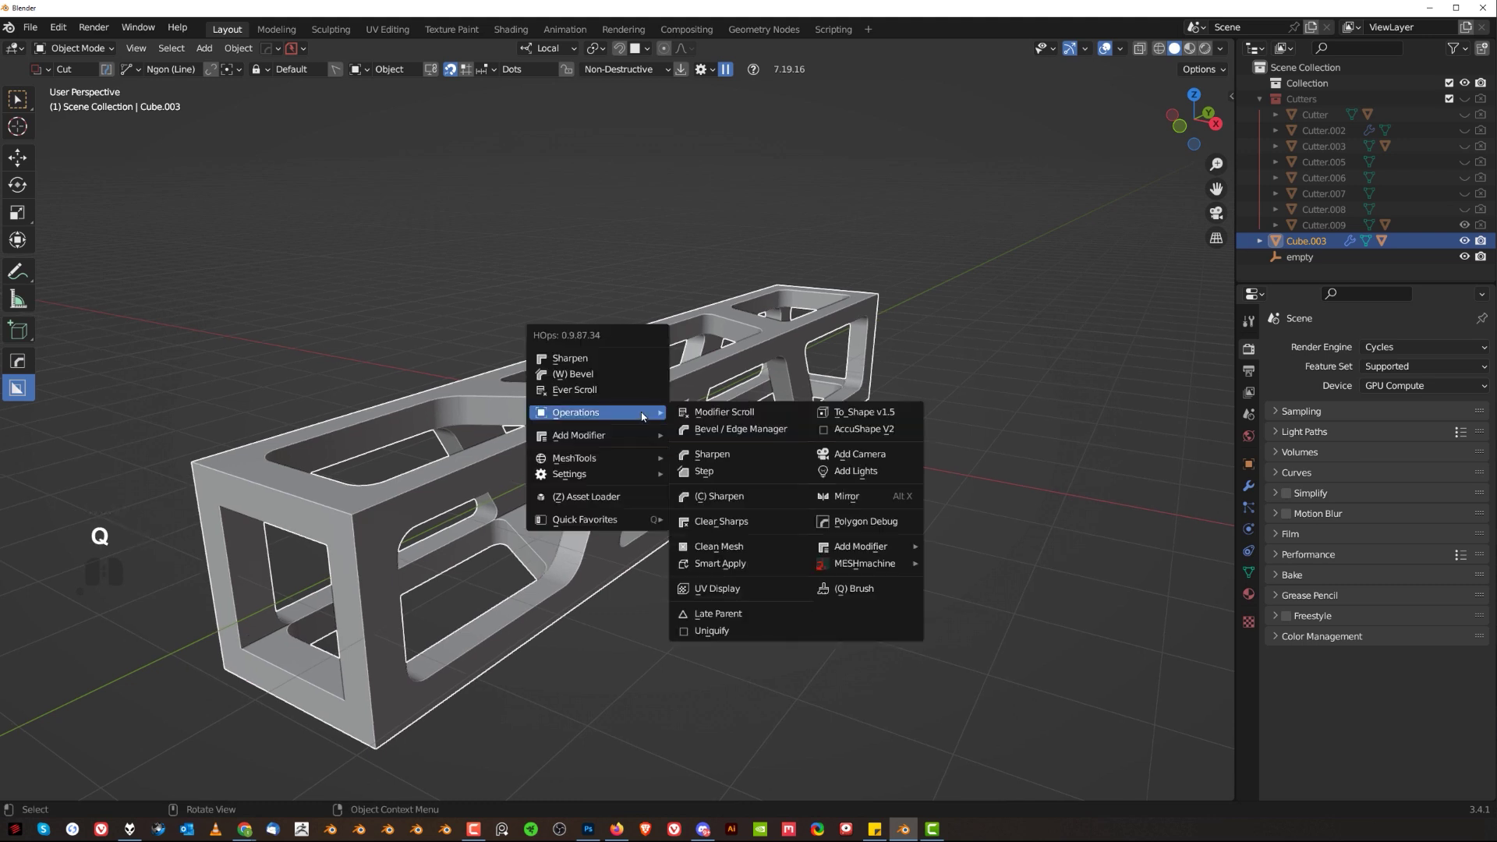
{"action": "left_click", "coordinate": [739, 563]}
Remove unnecessary geometry from the frame with HardOps Clean Mesh
{"action": "key", "text": "q"}
{"action": "mouse_move", "coordinate": [686, 452]}
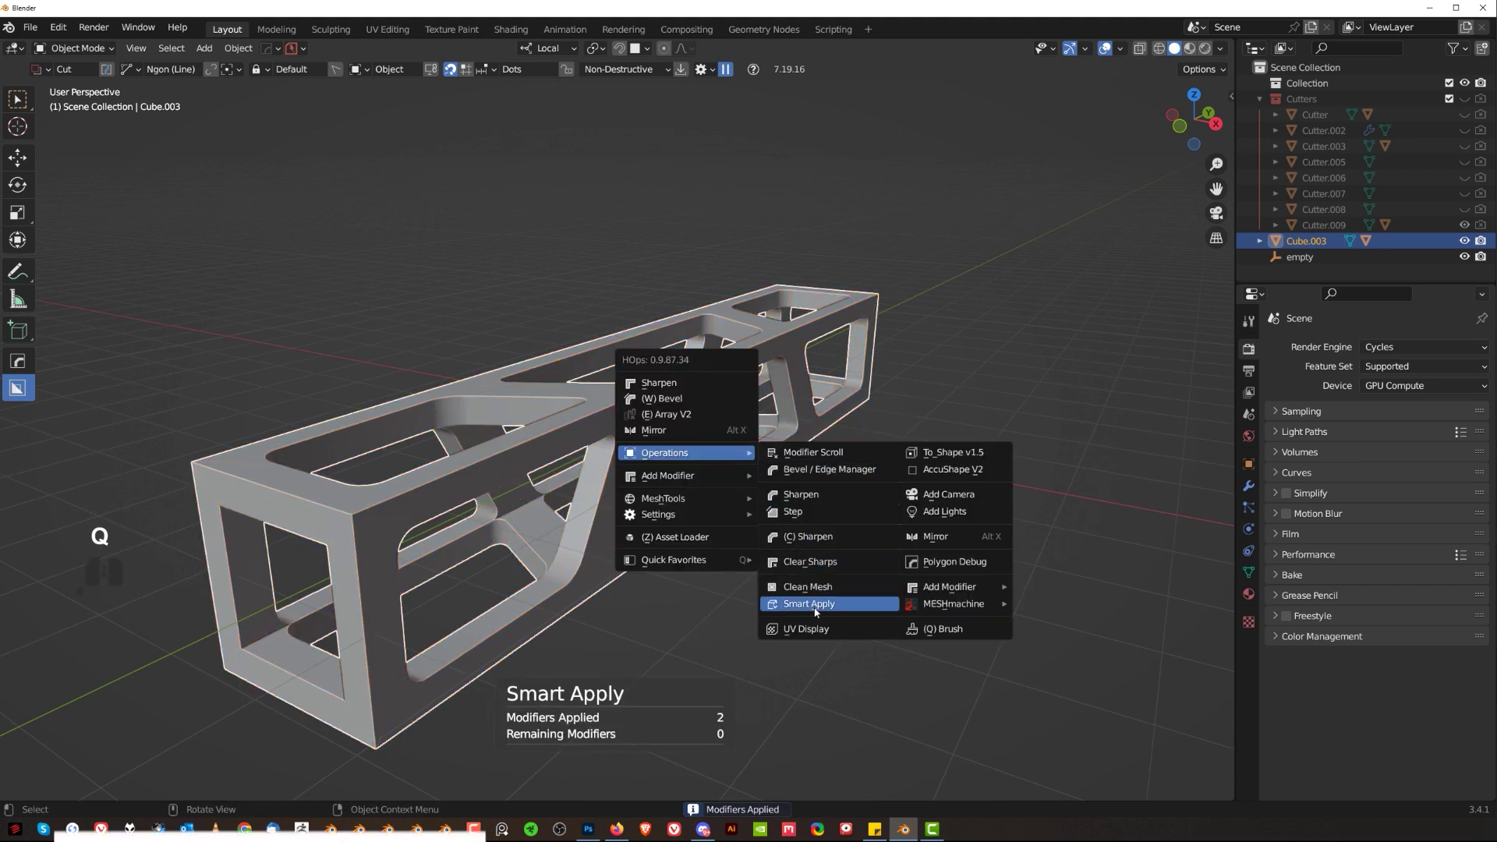
{"action": "left_click", "coordinate": [811, 586]}
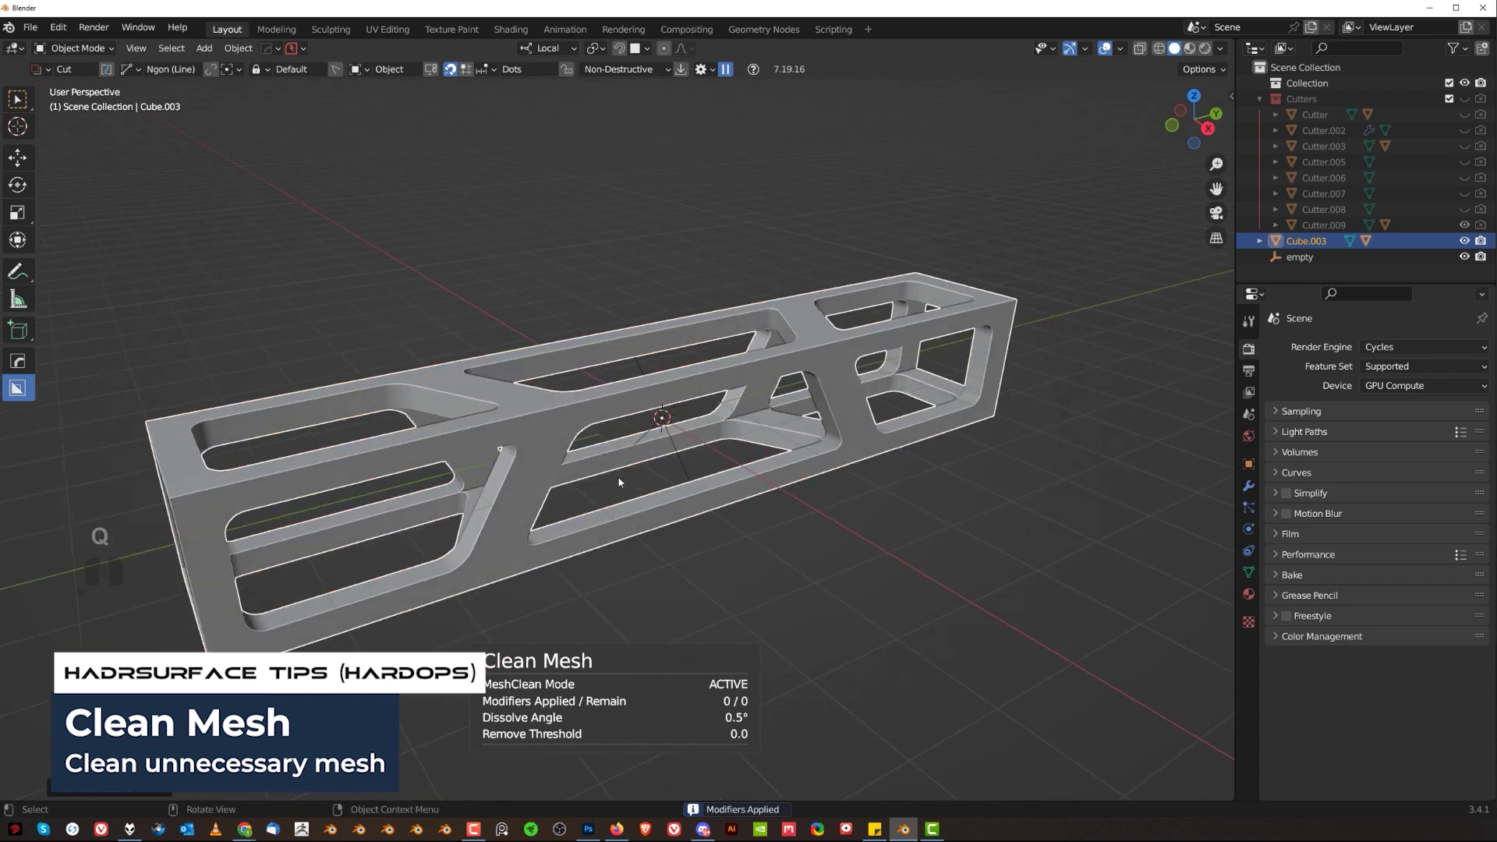
Use a BoxCutter box in Knife mode from the top view to score the frame across its central window and one end window
{"action": "key", "text": "grave"}
{"action": "key", "text": "KP_5"}
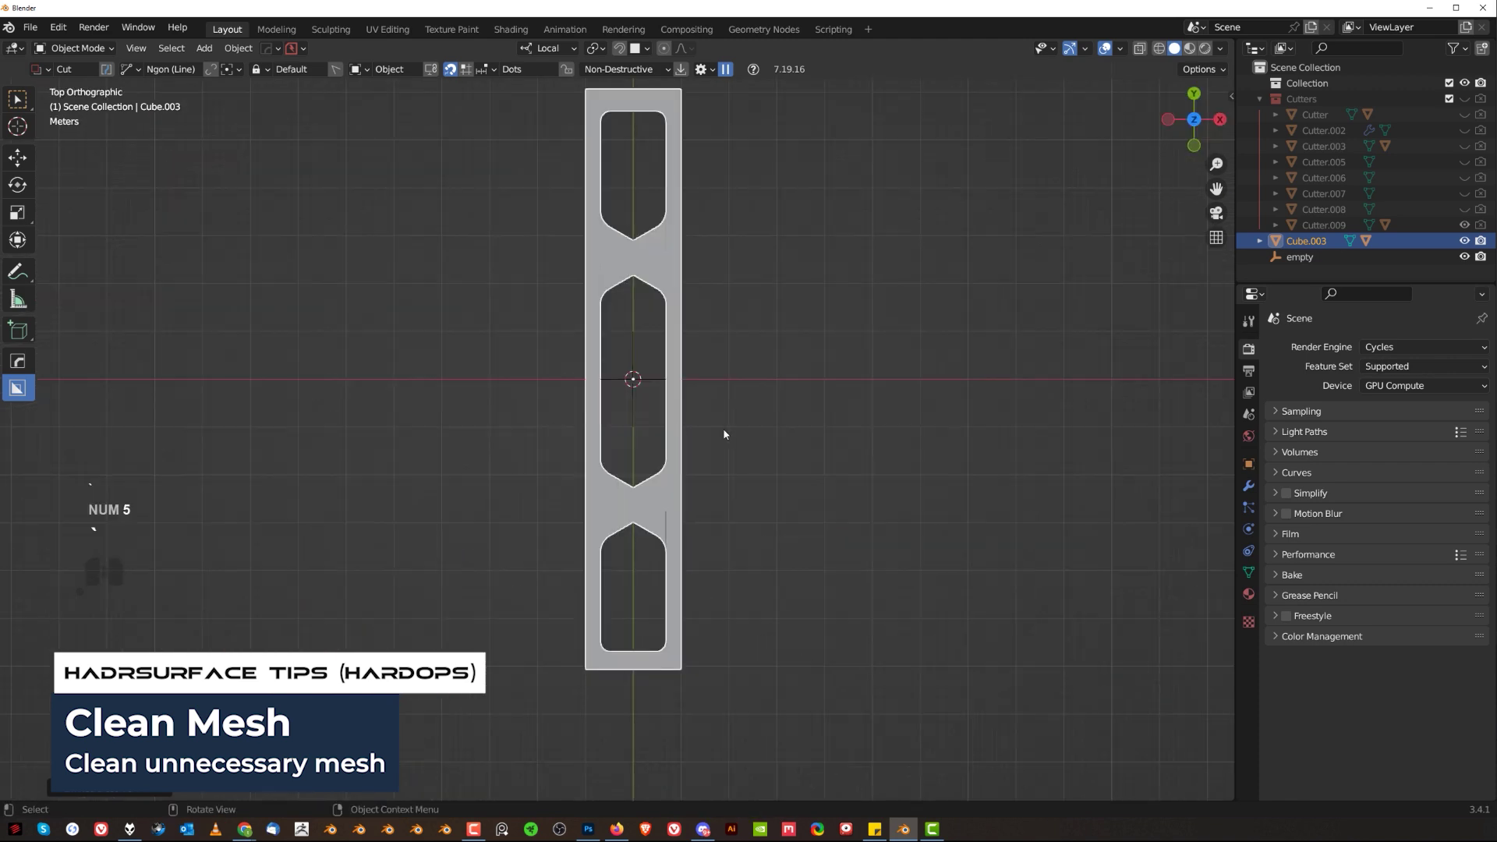
{"action": "middle_click_drag", "start_coordinate": [732, 413], "coordinate": [724, 398], "text": "shift"}
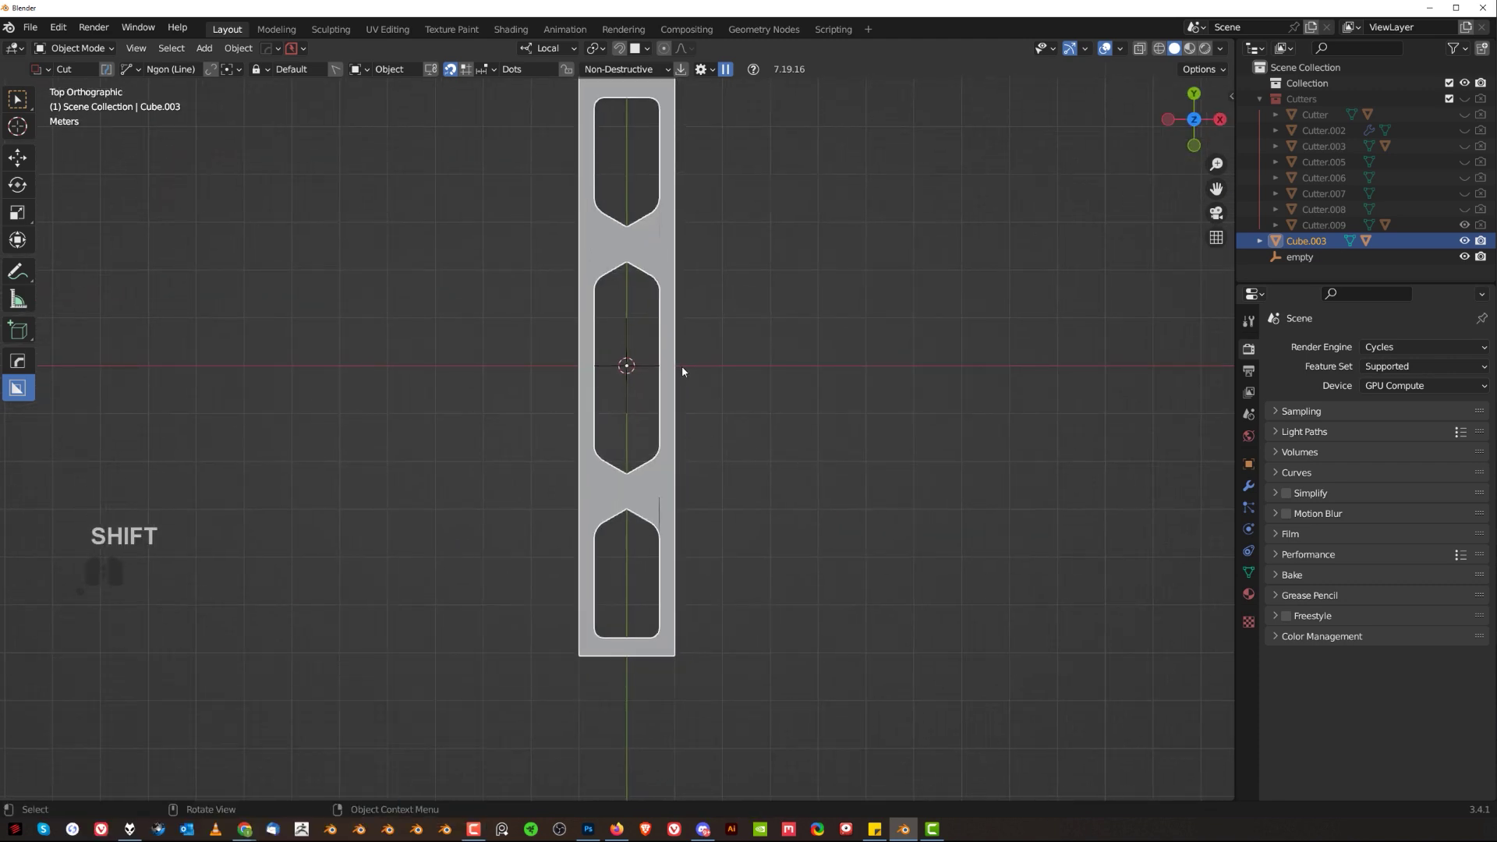
{"action": "key", "text": "h"}
{"action": "key", "text": "ctrl+z"}
{"action": "key", "text": "d"}
{"action": "left_click", "coordinate": [761, 402]}
{"action": "left_click_drag", "start_coordinate": [494, 337], "coordinate": [812, 582]}
{"action": "key", "text": "d"}
{"action": "key", "text": "k"}
Knife a second box over the frame's other end in top view, with its edge crossing the middle of that end window
{"action": "middle_click_drag", "start_coordinate": [739, 82], "coordinate": [755, 335], "text": "shift"}
{"action": "mouse_move", "coordinate": [507, 225]}
{"action": "left_mouse_down"}
{"action": "mouse_move", "coordinate": [788, 448]}
{"action": "mouse_move", "coordinate": [774, 407]}
{"action": "left_mouse_up"}
{"action": "left_click", "coordinate": [807, 403]}
Enter mesh editing and dissolve the diagonal edges running to one corner at the frame's end
{"action": "middle_click_drag", "start_coordinate": [912, 523], "coordinate": [634, 319]}
{"action": "key", "text": "KP_5"}
{"action": "middle_click_drag", "start_coordinate": [736, 546], "coordinate": [873, 413], "text": "shift"}
{"action": "scroll", "coordinate": [636, 439], "scroll_direction": "up", "scroll_amount": 4}
{"action": "key", "text": "Tab"}
{"action": "middle_click_drag", "start_coordinate": [550, 467], "coordinate": [605, 412], "text": "shift"}
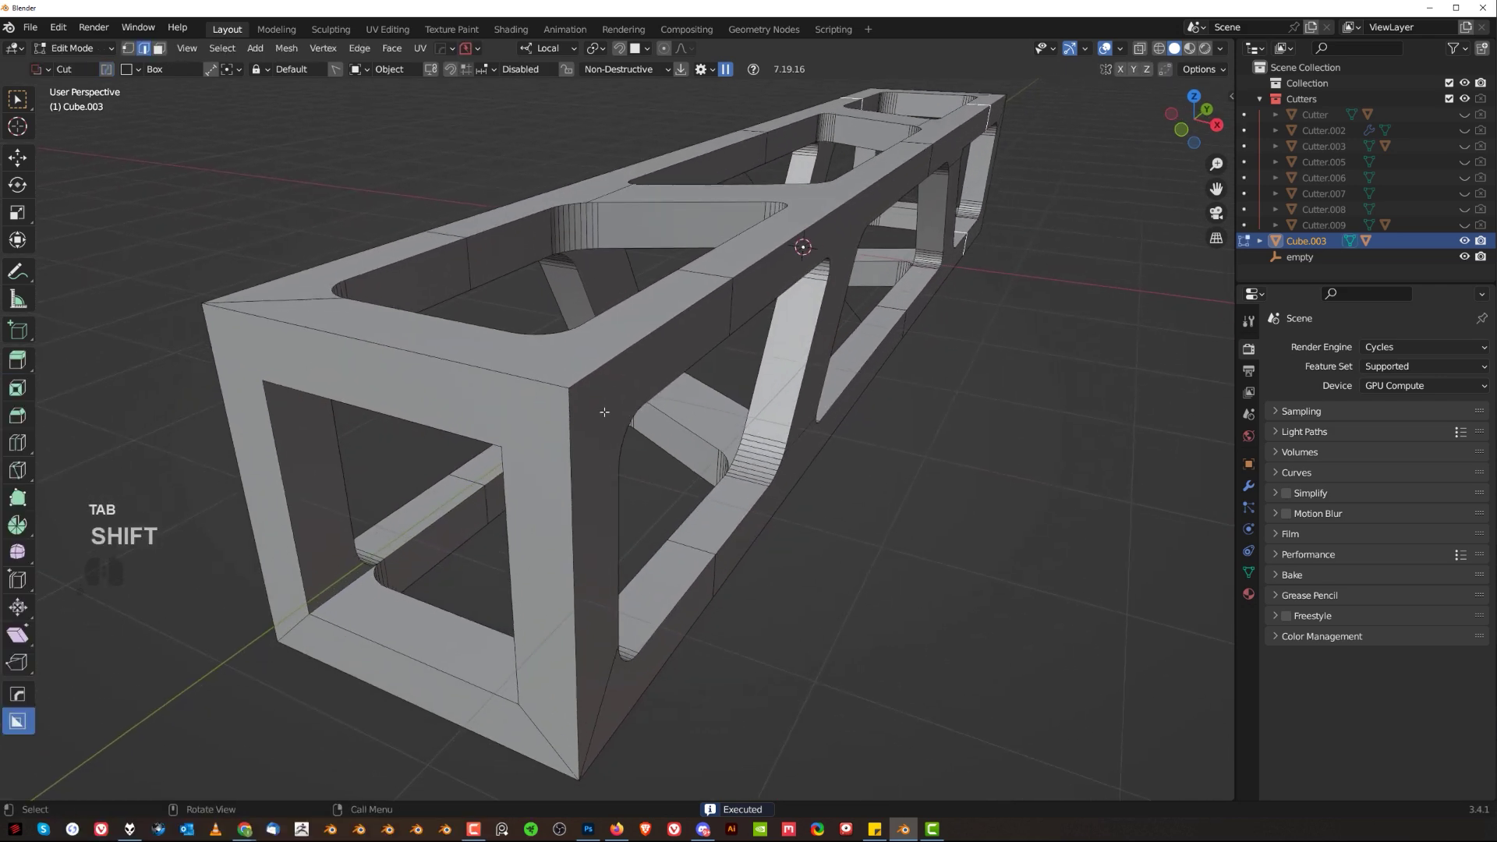
{"action": "middle_click_drag", "start_coordinate": [508, 599], "coordinate": [788, 432], "text": "shift"}
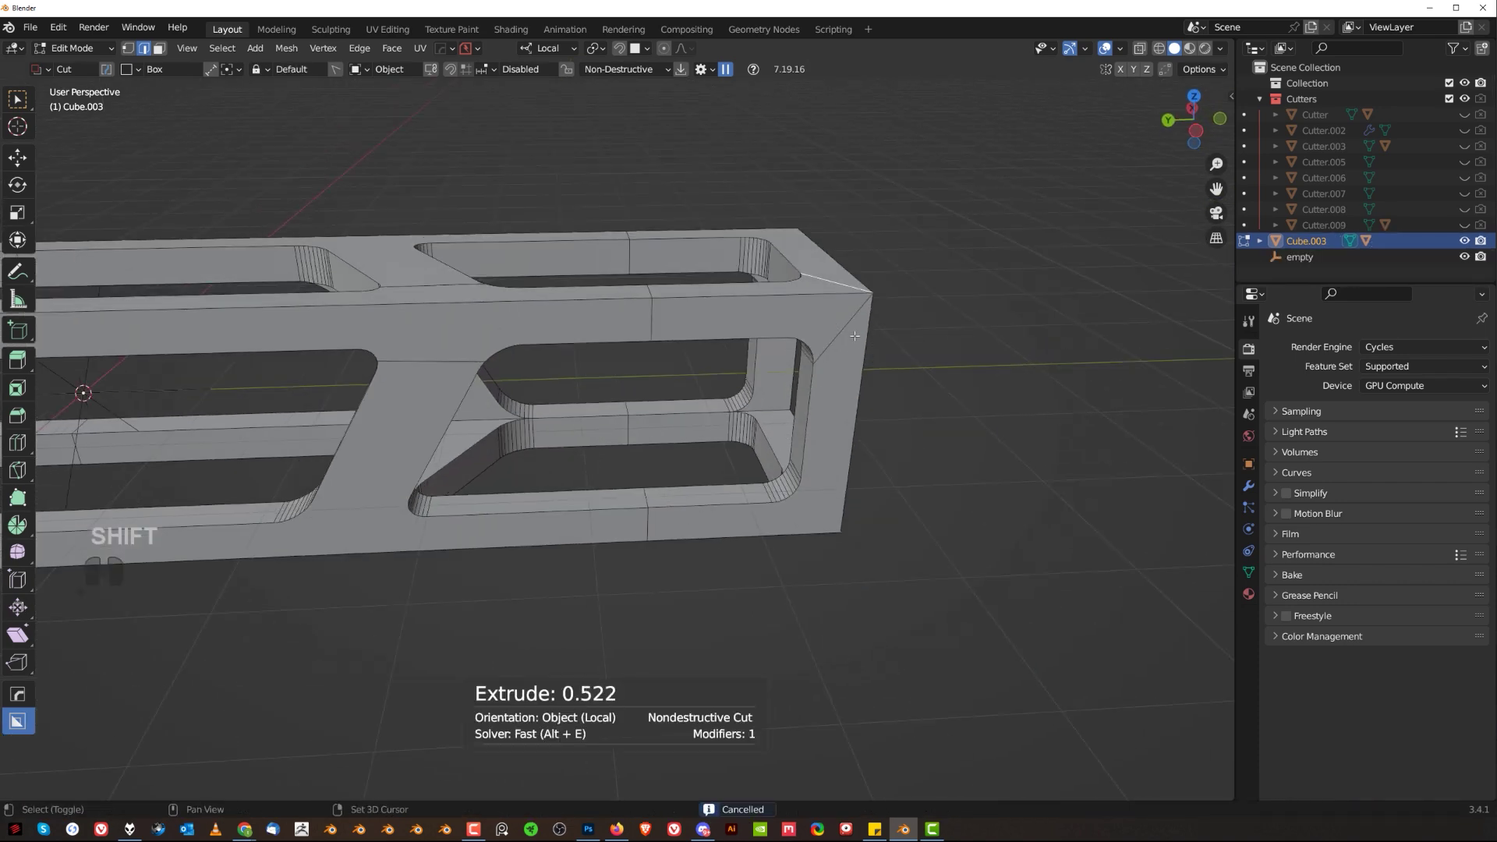
{"action": "key", "text": "x"}
{"action": "left_click", "coordinate": [848, 330]}
Dissolve the diagonal corner edges on the long faces at the frame's opposite end
{"action": "scroll", "coordinate": [708, 359], "scroll_direction": "down", "scroll_amount": 2}
{"action": "middle_click_drag", "start_coordinate": [708, 359], "coordinate": [1095, 372], "text": "shift"}
{"action": "middle_click_drag", "start_coordinate": [496, 512], "coordinate": [632, 440], "text": "shift"}
{"action": "left_click", "coordinate": [725, 501]}
{"action": "key", "text": "x"}
{"action": "left_click", "coordinate": [717, 489]}
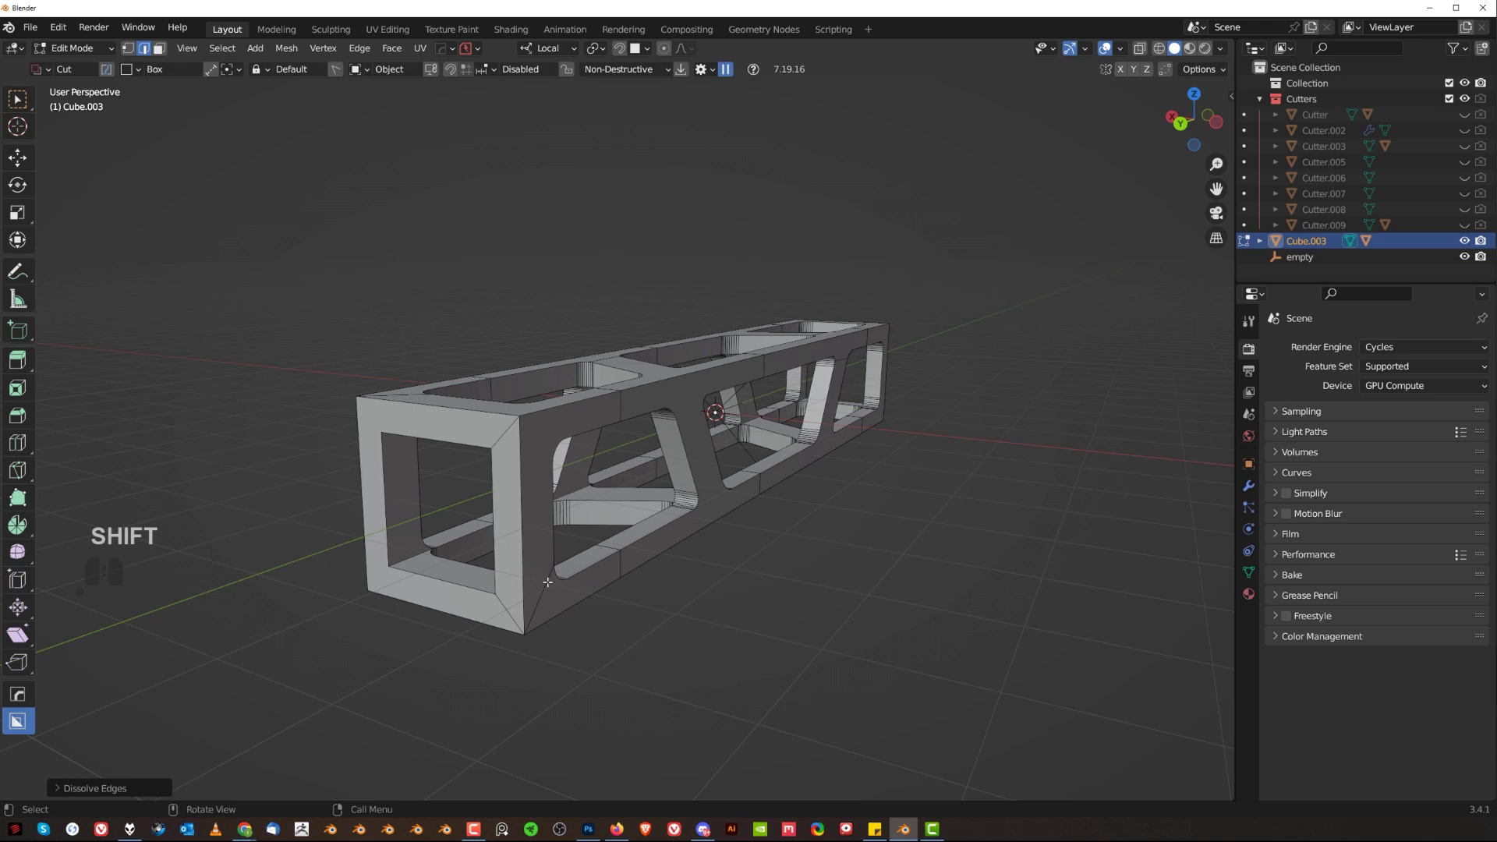
Dissolve the diagonal corner edges left on the side face and underside at the frame's end
{"action": "middle_click_drag", "start_coordinate": [547, 482], "coordinate": [686, 428]}
{"action": "scroll", "coordinate": [686, 428], "scroll_direction": "up", "scroll_amount": 3}
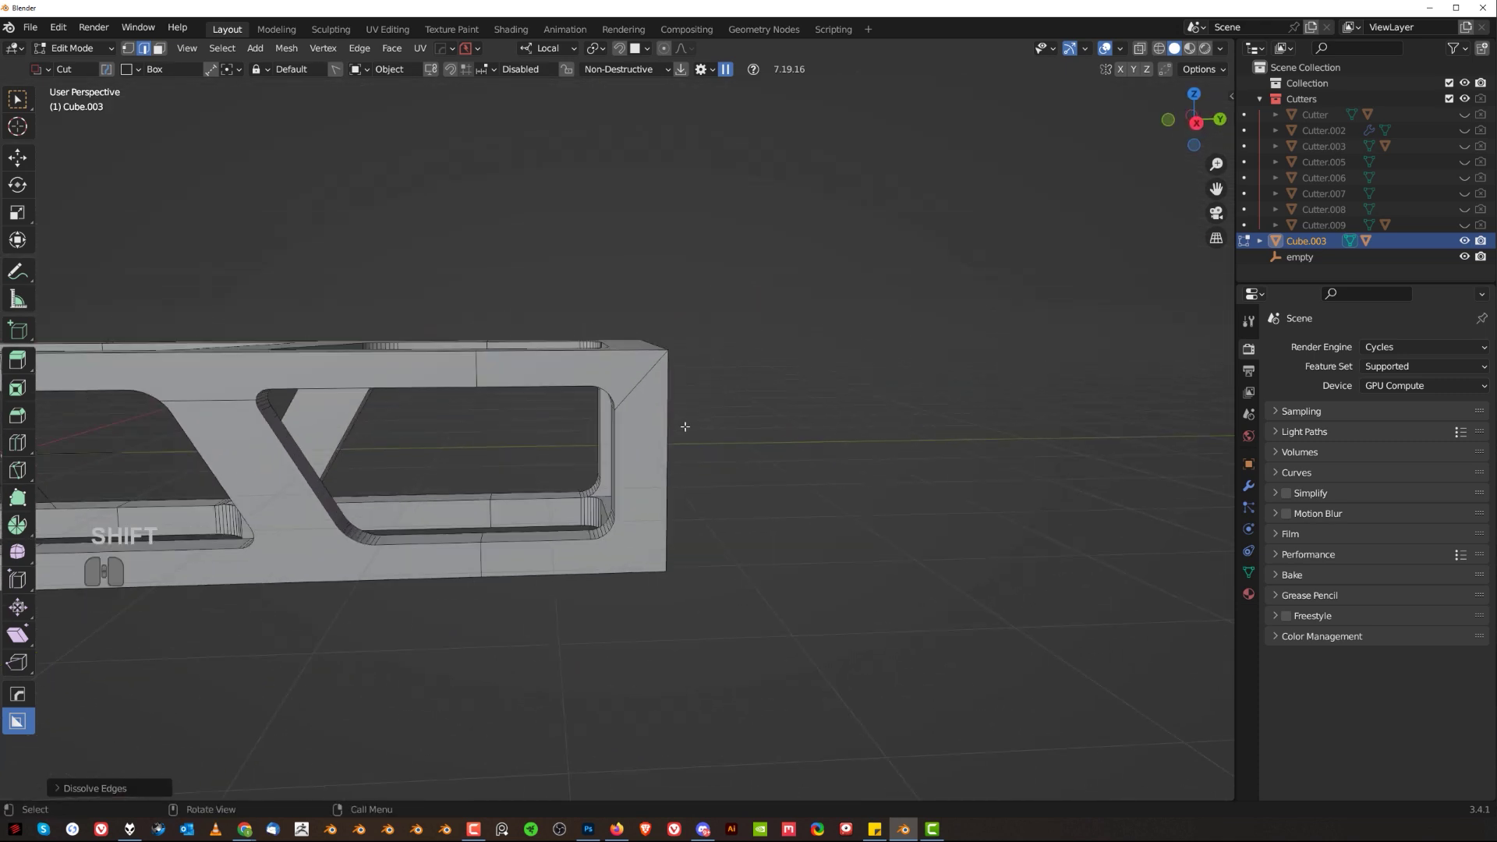
{"action": "left_click", "coordinate": [654, 355]}
{"action": "middle_click_drag", "start_coordinate": [669, 478], "coordinate": [698, 739]}
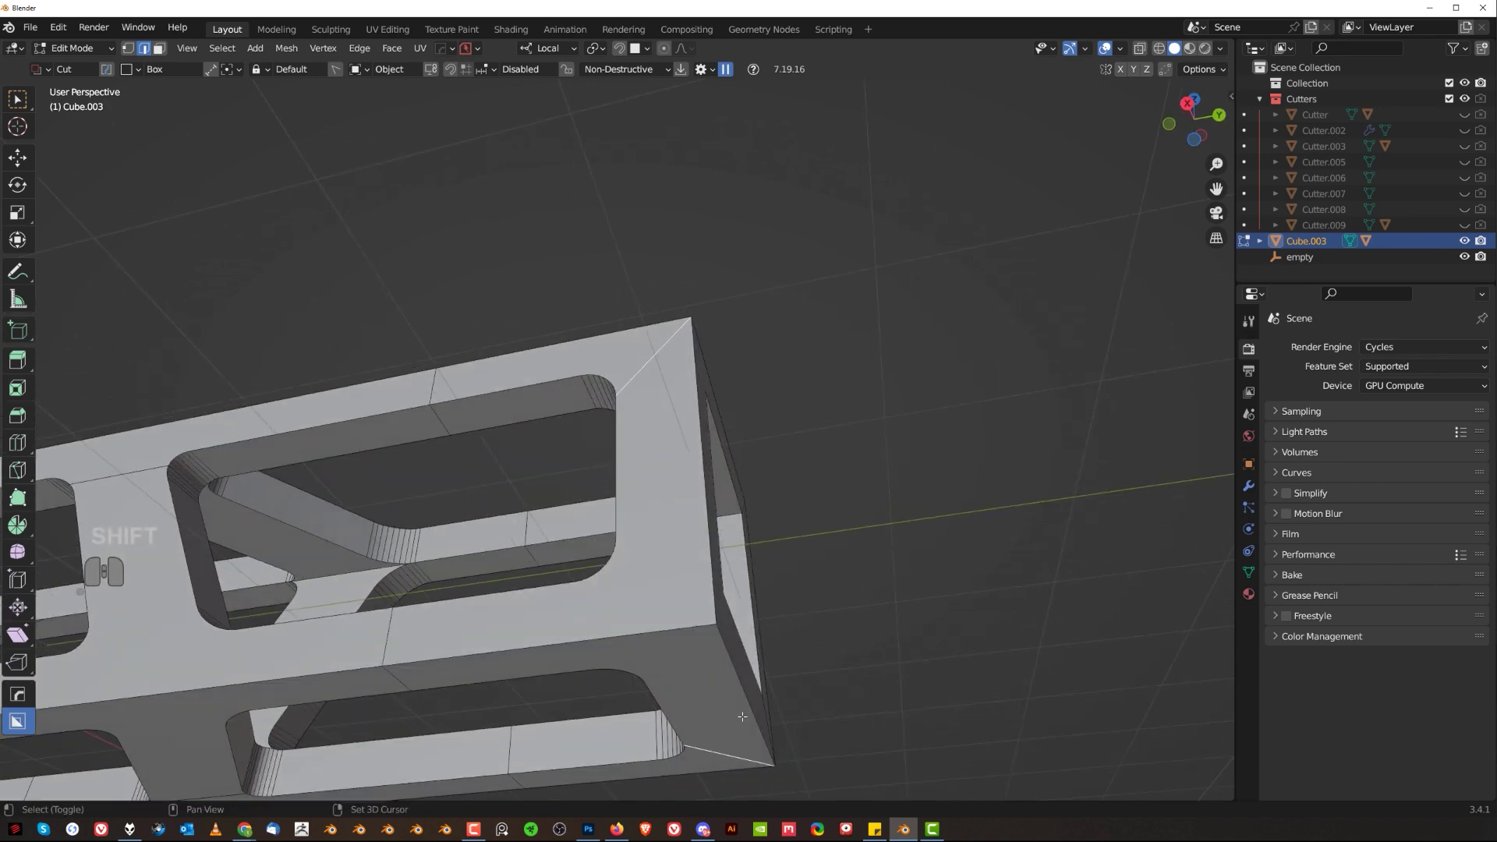
{"action": "key", "text": "x"}
{"action": "left_click", "coordinate": [797, 530]}
Dissolve the stray edges crossing the diagonal brace between the central window and the end window
{"action": "scroll", "coordinate": [697, 421], "scroll_direction": "down", "scroll_amount": 3}
{"action": "middle_click_drag", "start_coordinate": [406, 413], "coordinate": [732, 350], "text": "shift"}
{"action": "middle_click_drag", "start_coordinate": [732, 351], "coordinate": [763, 328]}
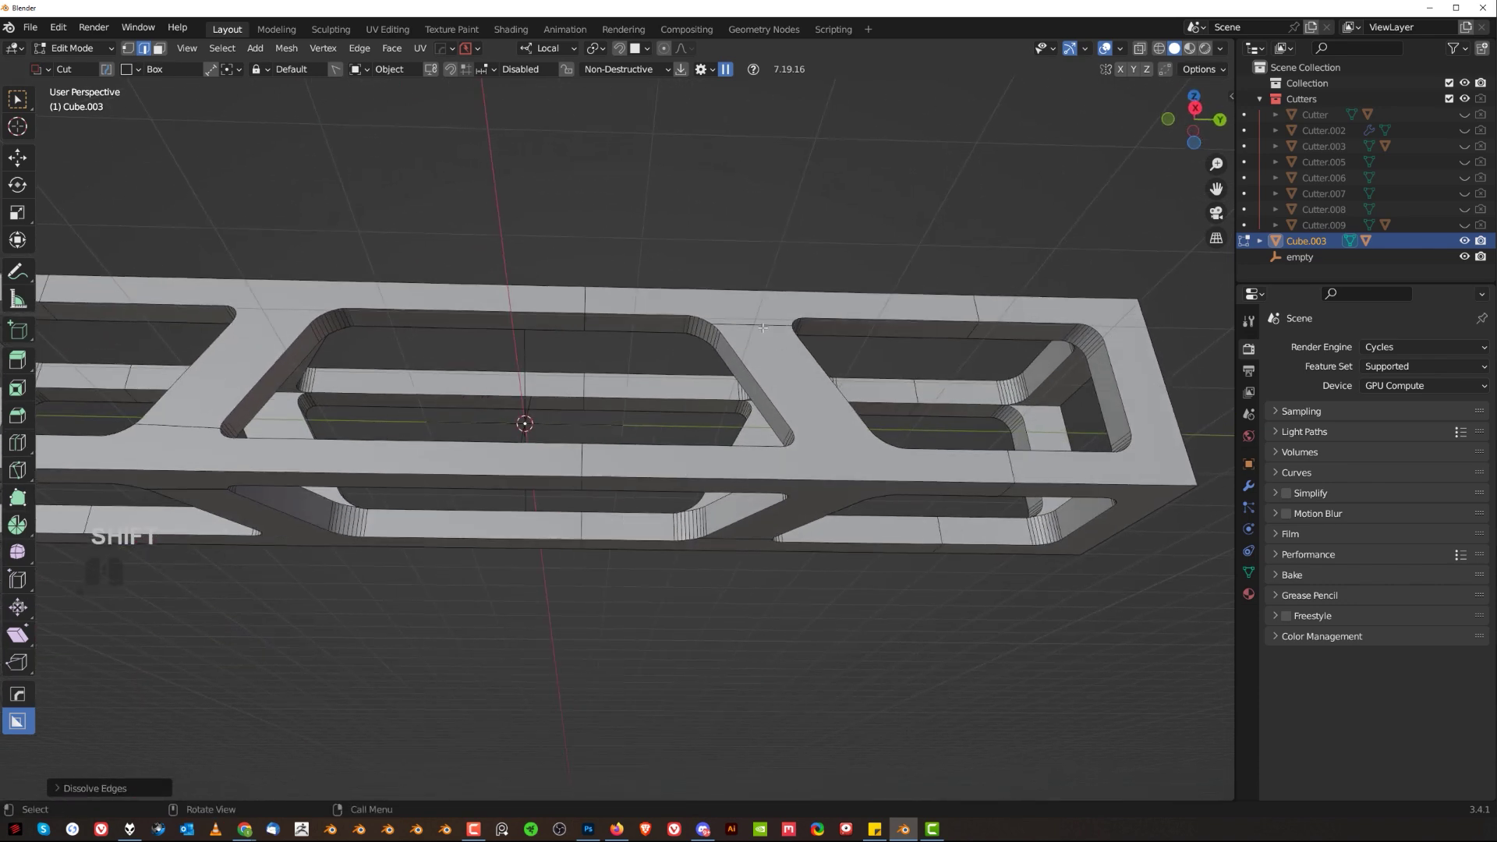
{"action": "middle_click_drag", "start_coordinate": [696, 450], "coordinate": [768, 394], "text": "shift"}
{"action": "middle_click_drag", "start_coordinate": [767, 394], "coordinate": [781, 350]}
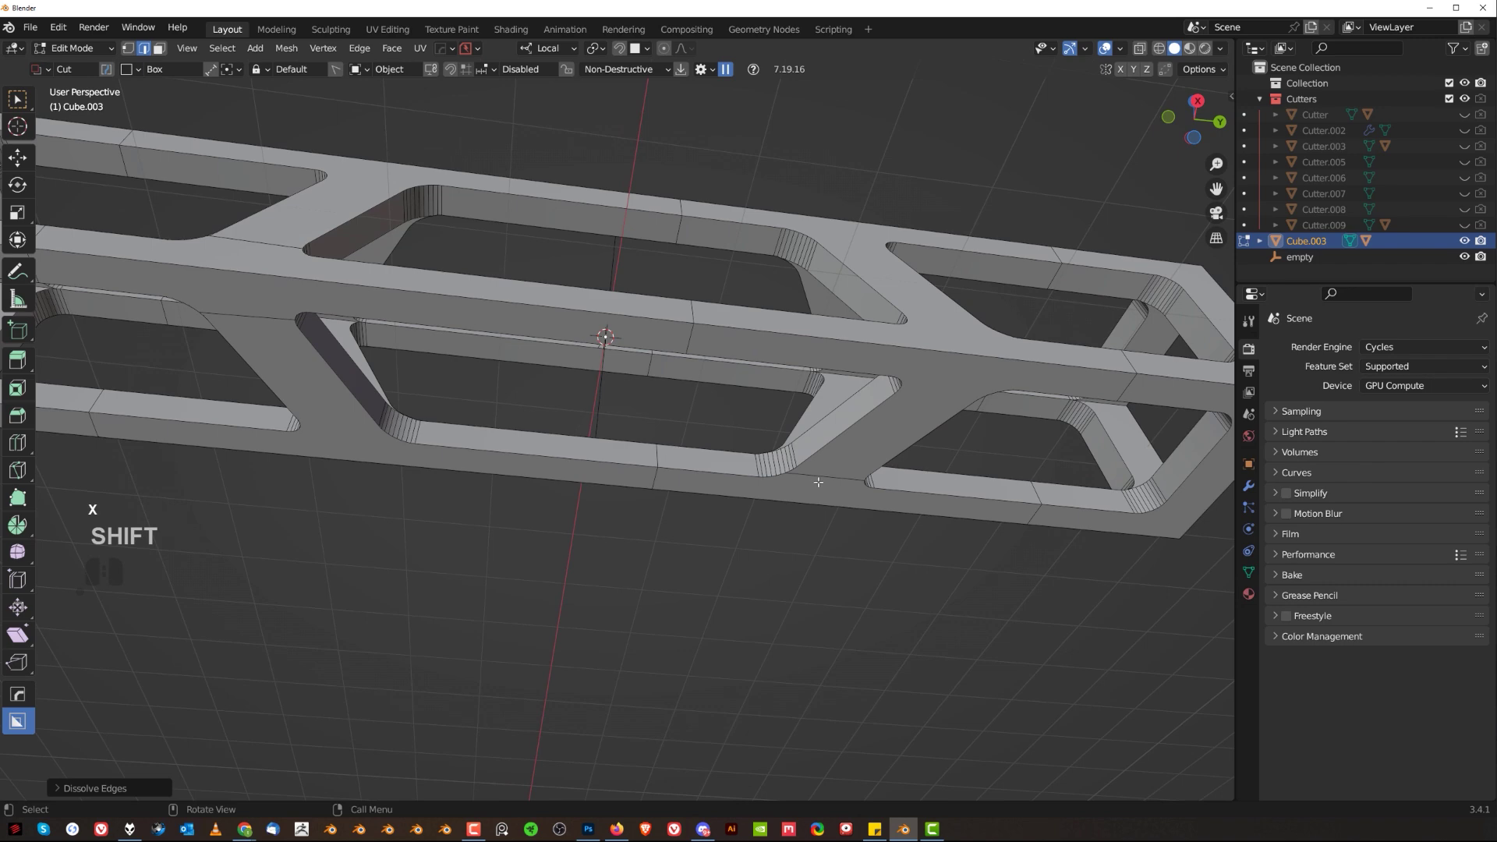
{"action": "left_click", "coordinate": [818, 482]}
{"action": "key", "text": "x"}
{"action": "left_click", "coordinate": [817, 484]}
Dissolve the stray edges crossing the braces at the other end and on the adjoining side of the frame
{"action": "middle_click_drag", "start_coordinate": [387, 364], "coordinate": [740, 409], "text": "shift"}
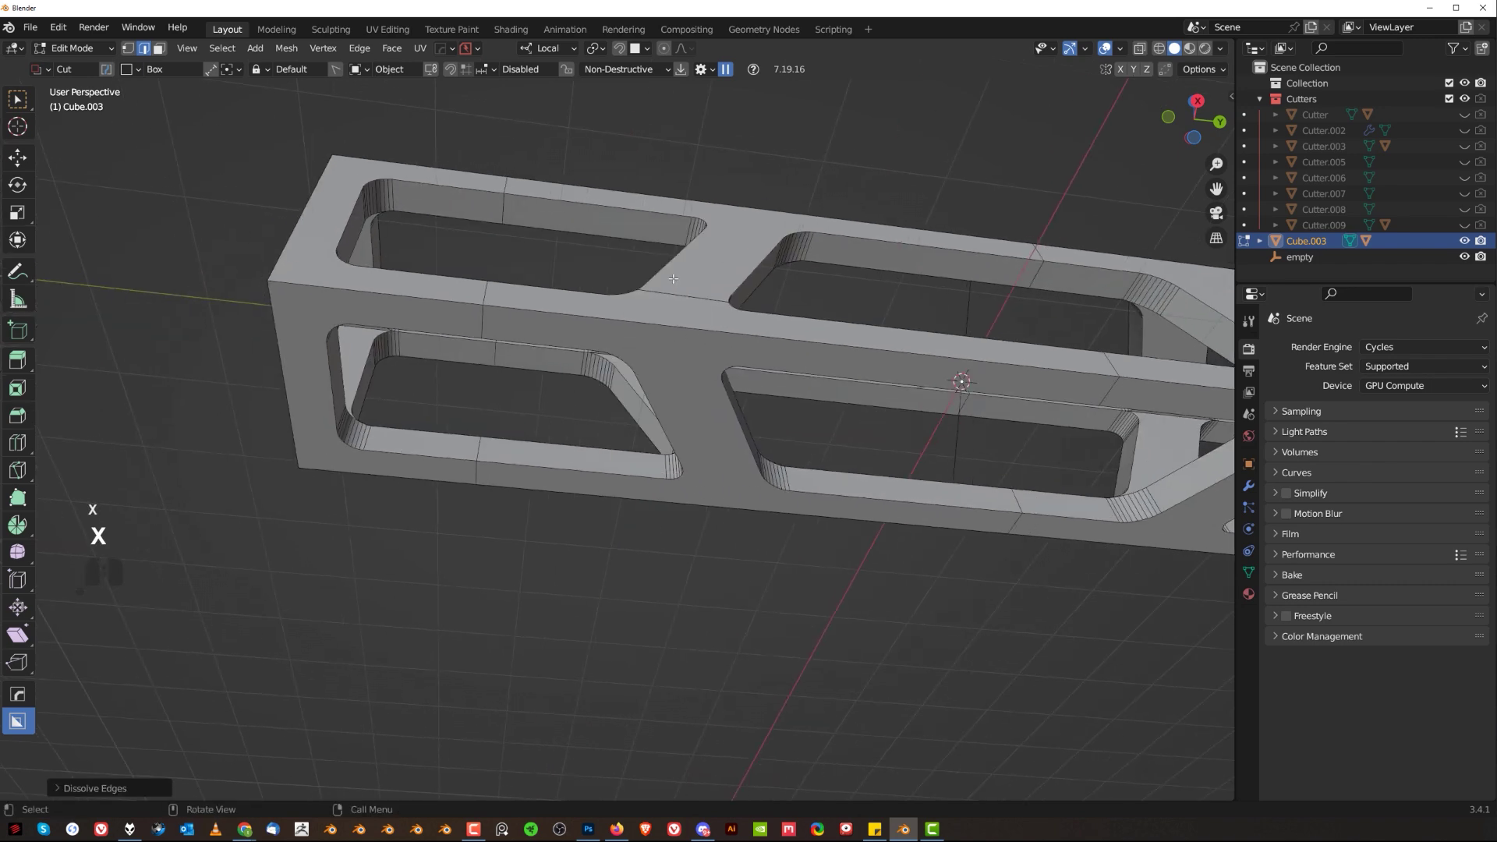
{"action": "key", "text": "x"}
{"action": "left_click", "coordinate": [683, 312]}
{"action": "middle_click_drag", "start_coordinate": [683, 311], "coordinate": [804, 413]}
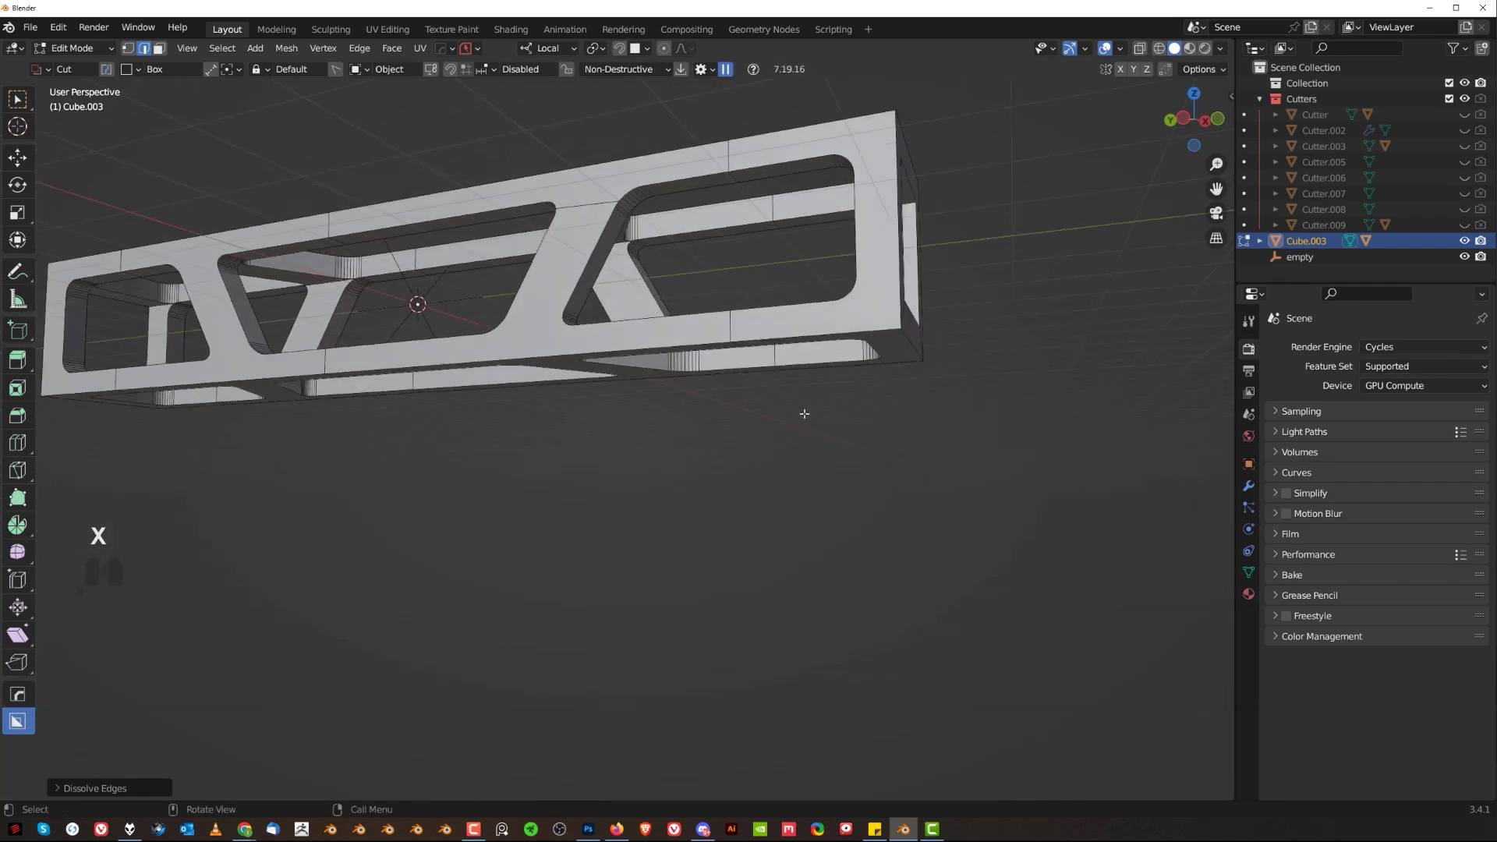
{"action": "left_click", "coordinate": [585, 209]}
{"action": "key", "text": "x"}
{"action": "left_click", "coordinate": [586, 208]}
Dissolve the last stray edges crossing the two braces on the remaining face and return to Object Mode
{"action": "middle_click_drag", "start_coordinate": [587, 208], "coordinate": [974, 291], "text": "shift"}
{"action": "middle_click_drag", "start_coordinate": [799, 363], "coordinate": [905, 310]}
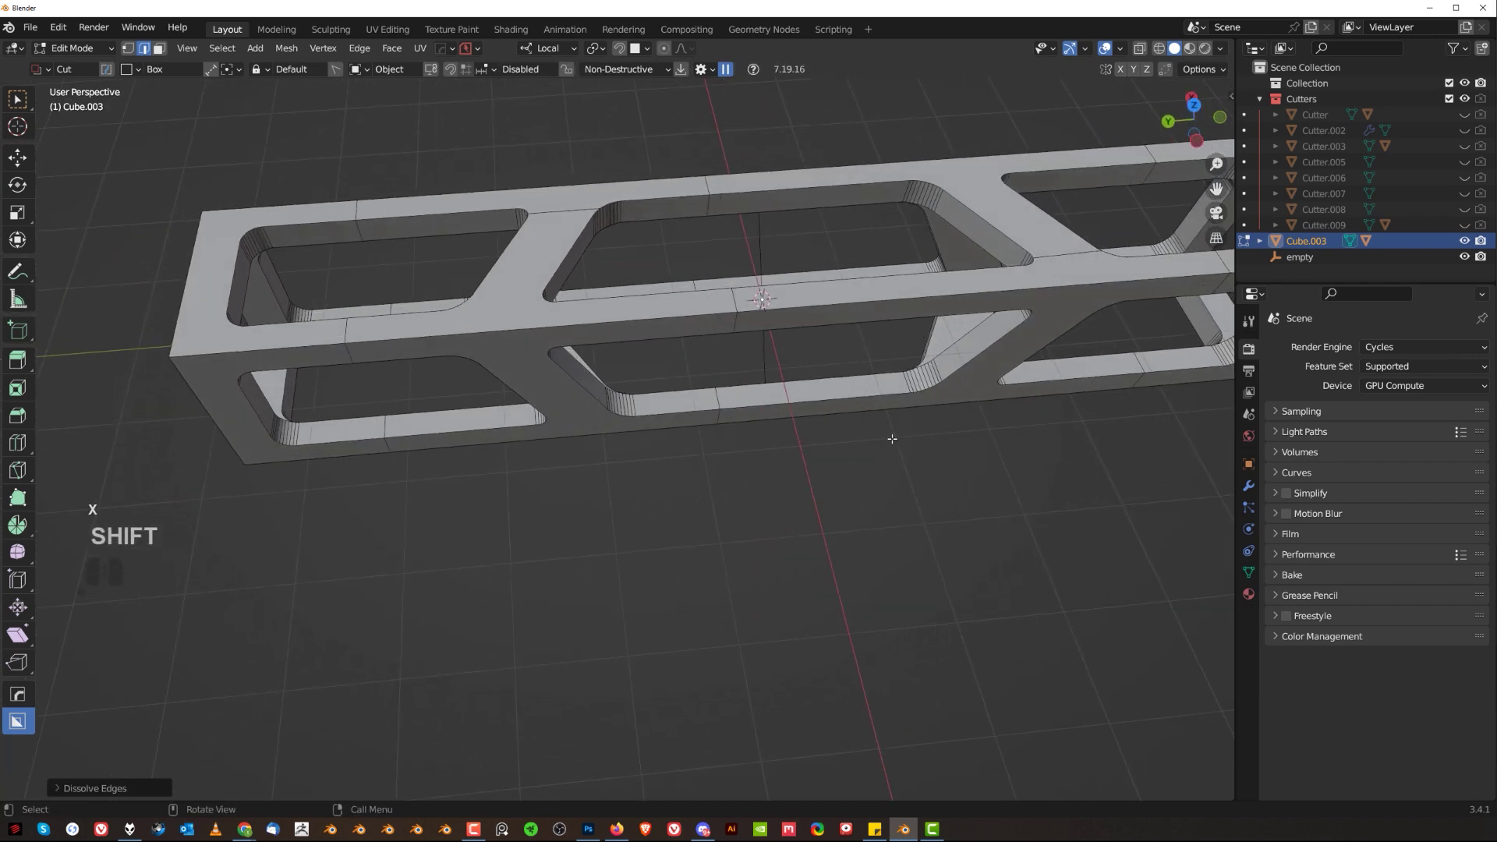
{"action": "key", "text": "x"}
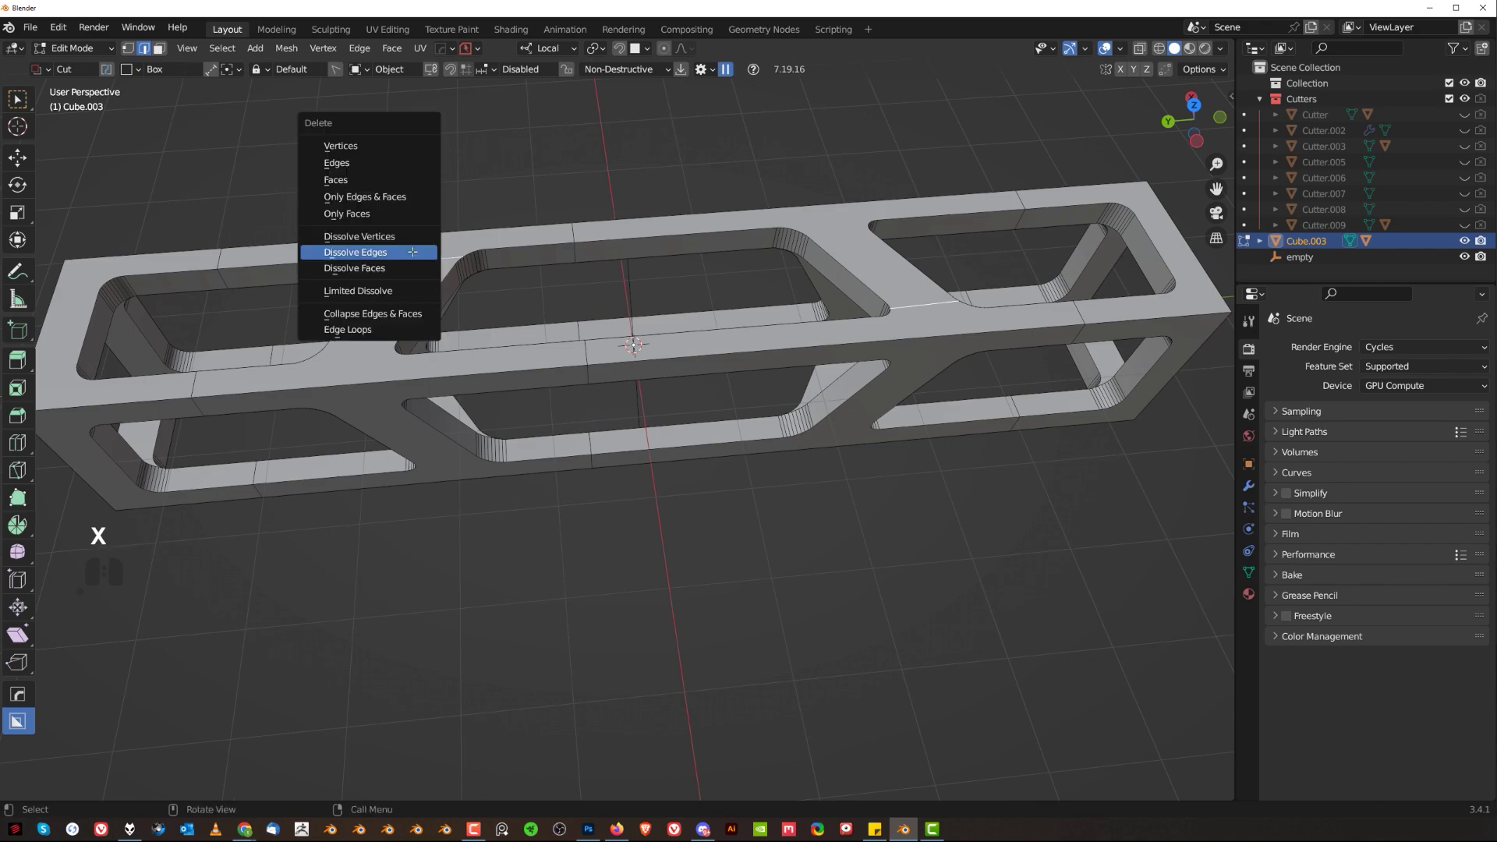
{"action": "left_click", "coordinate": [411, 248]}
{"action": "middle_click_drag", "start_coordinate": [410, 248], "coordinate": [546, 191]}
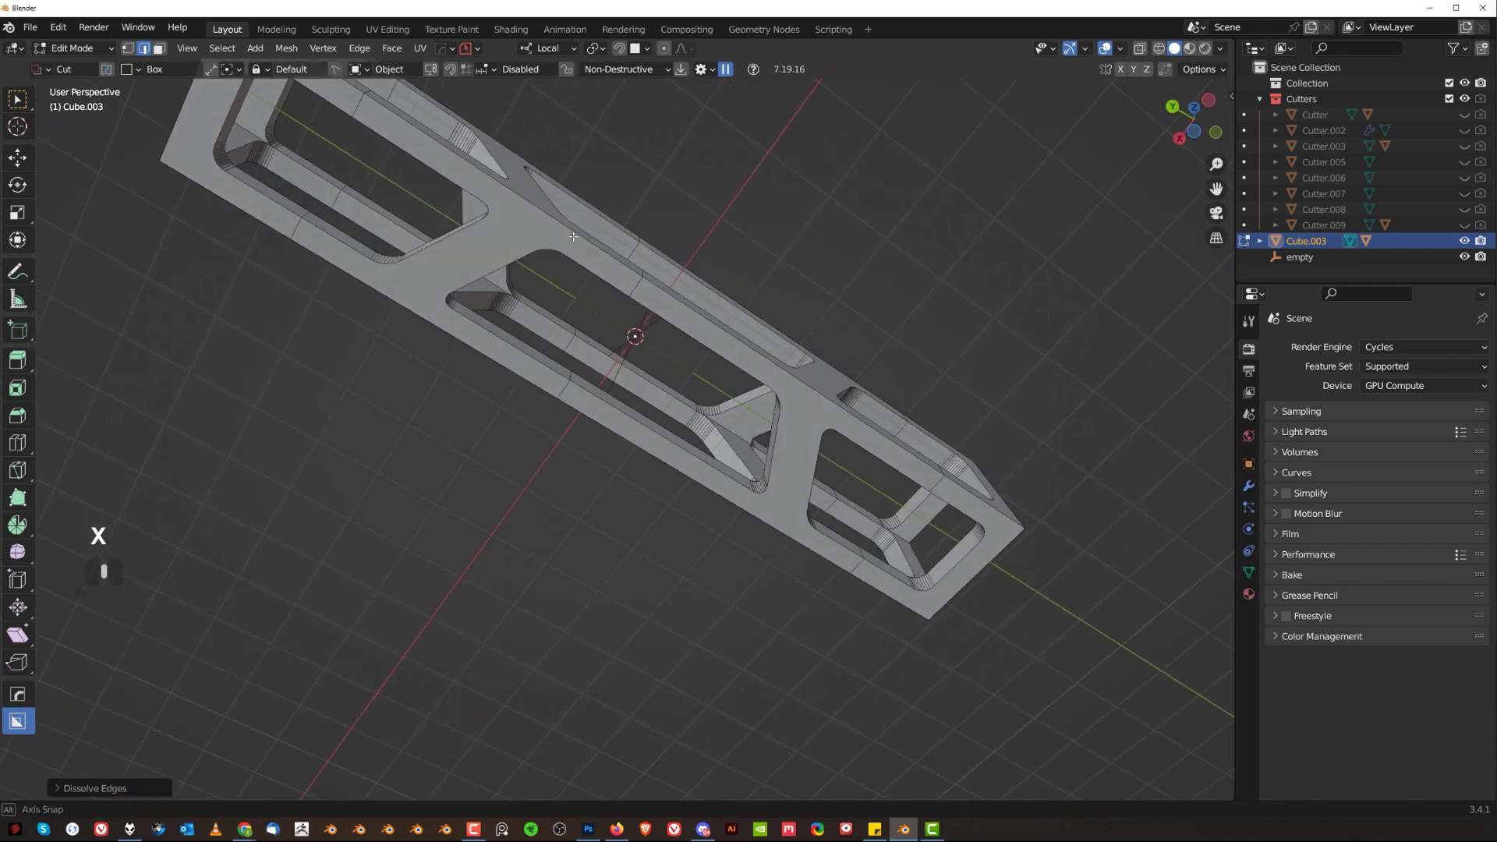
{"action": "key", "text": "Tab"}
{"action": "key", "text": "KP_5"}
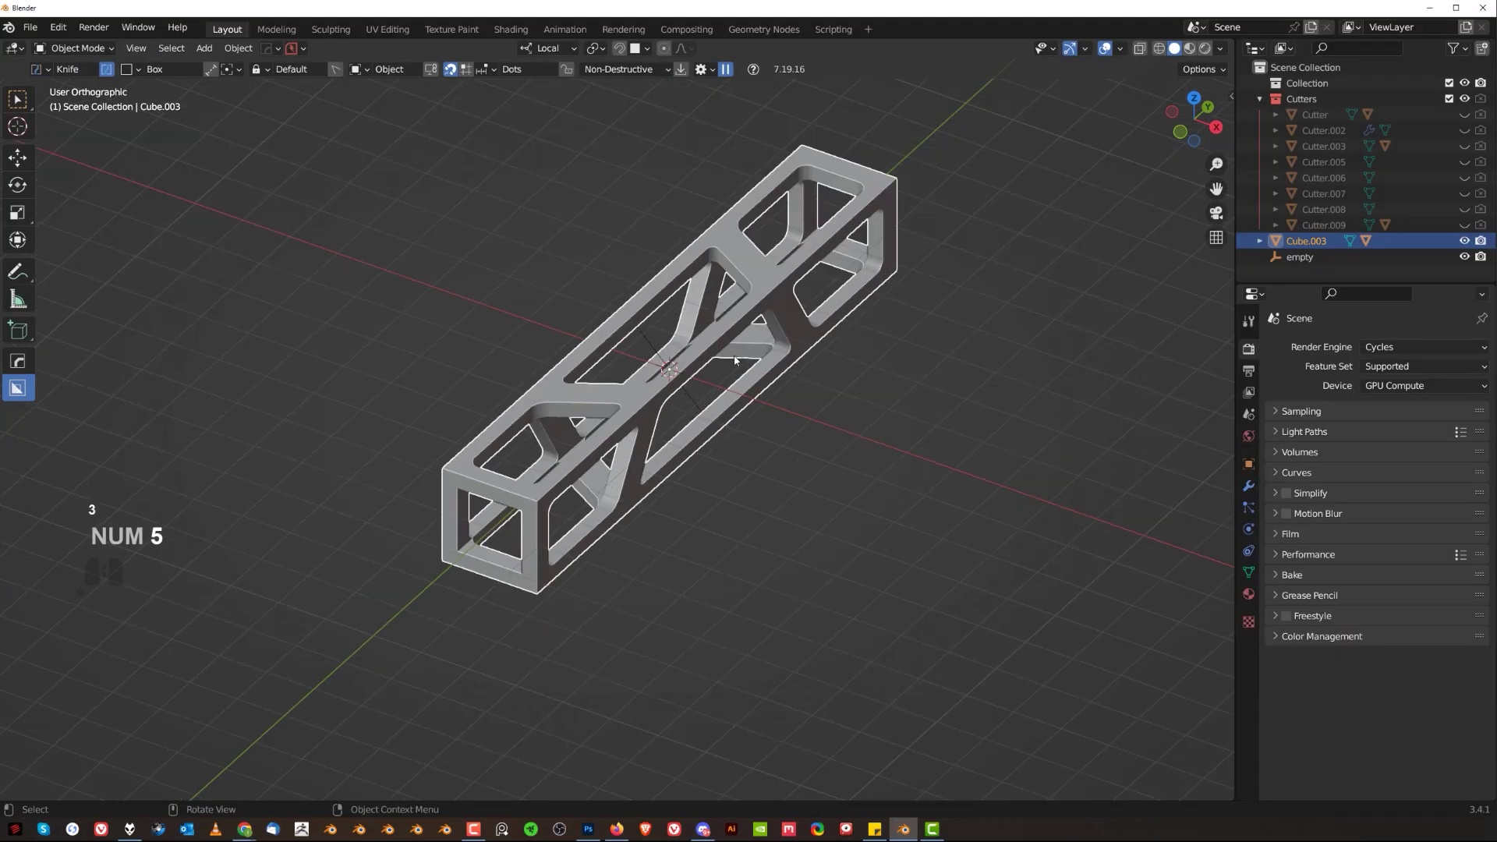
Add a HardOps bevel to the frame with width 0.017, 3 segments, a 30° angle limit and autosmooth at 60
{"action": "scroll", "coordinate": [733, 360], "scroll_direction": "up", "scroll_amount": 2}
{"action": "middle_click_drag", "start_coordinate": [733, 364], "coordinate": [713, 348], "text": "shift"}
{"action": "key", "text": "KP_5"}
{"action": "key", "text": "q"}
{"action": "left_click", "coordinate": [597, 322]}
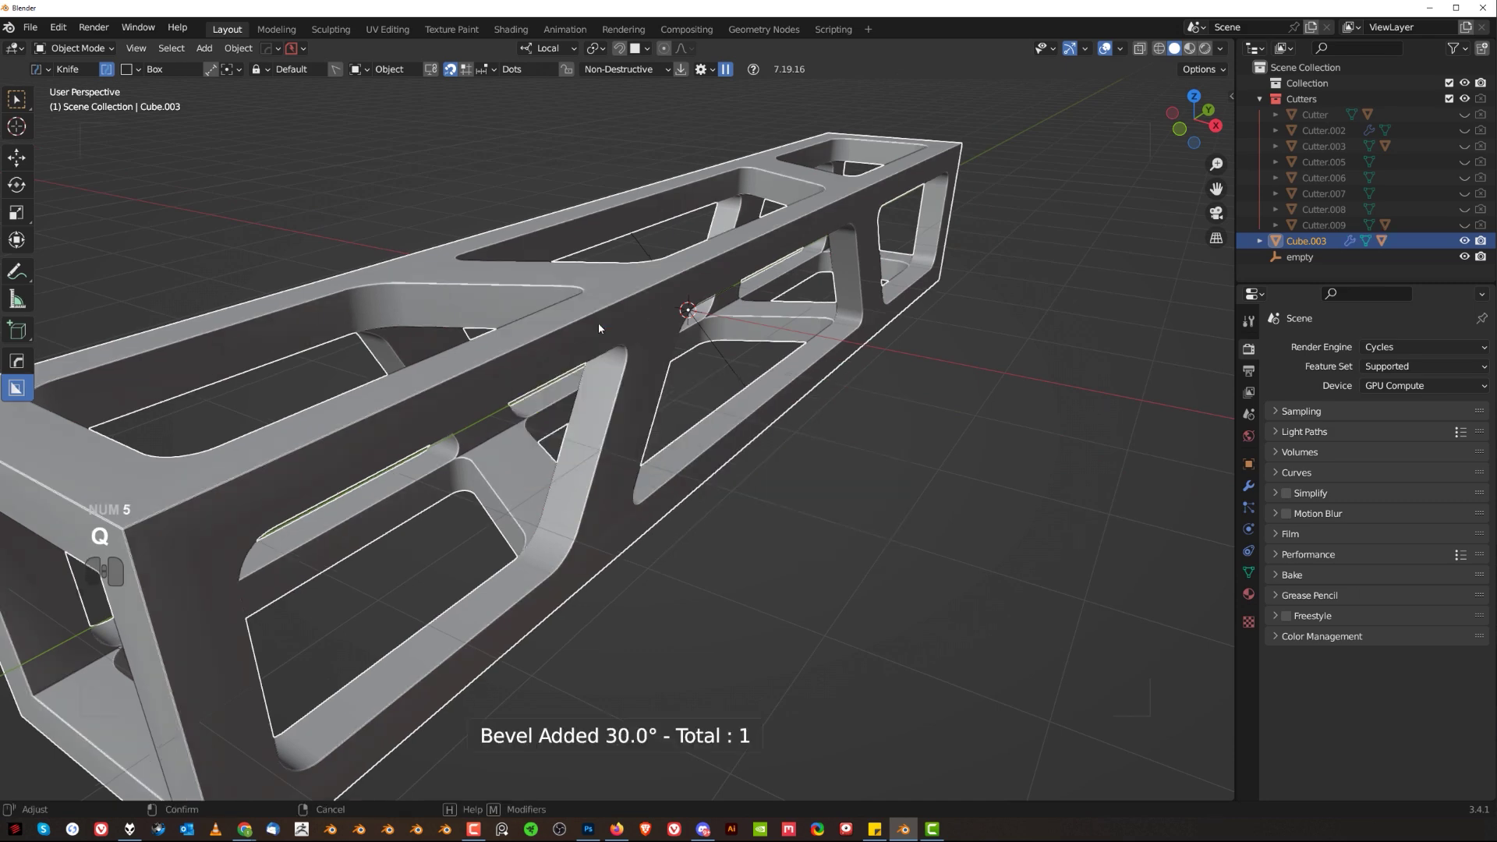
{"action": "key", "text": "1"}
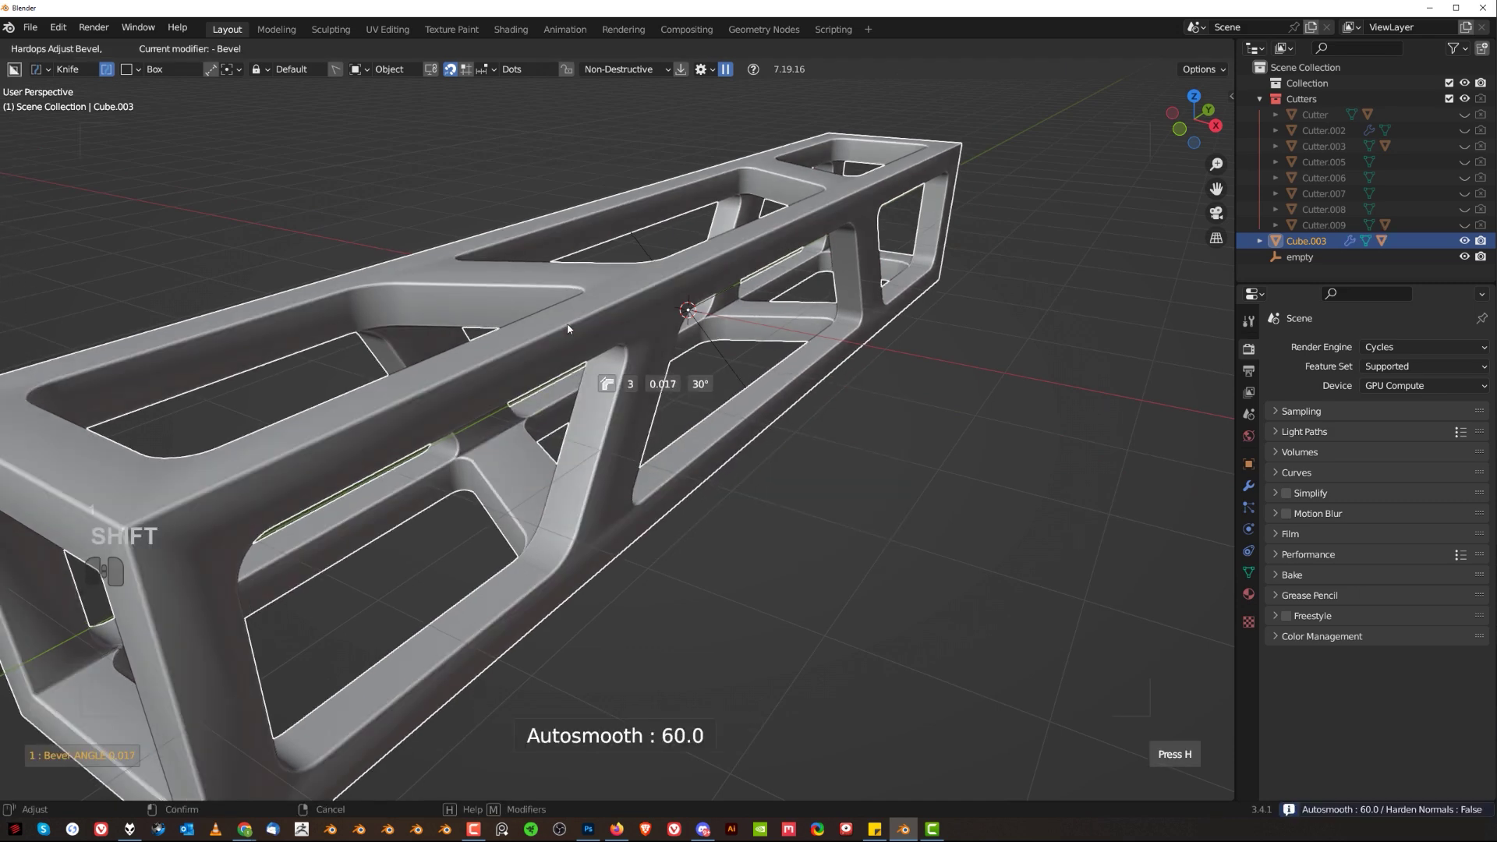
{"action": "left_click", "coordinate": [568, 329]}
Add a Weighted Normal modifier to the frame through HardOps Sharpen
{"action": "key", "text": "q"}
{"action": "left_click", "coordinate": [560, 310], "text": "alt"}
{"action": "scroll", "coordinate": [546, 340], "scroll_direction": "down", "scroll_amount": 1}
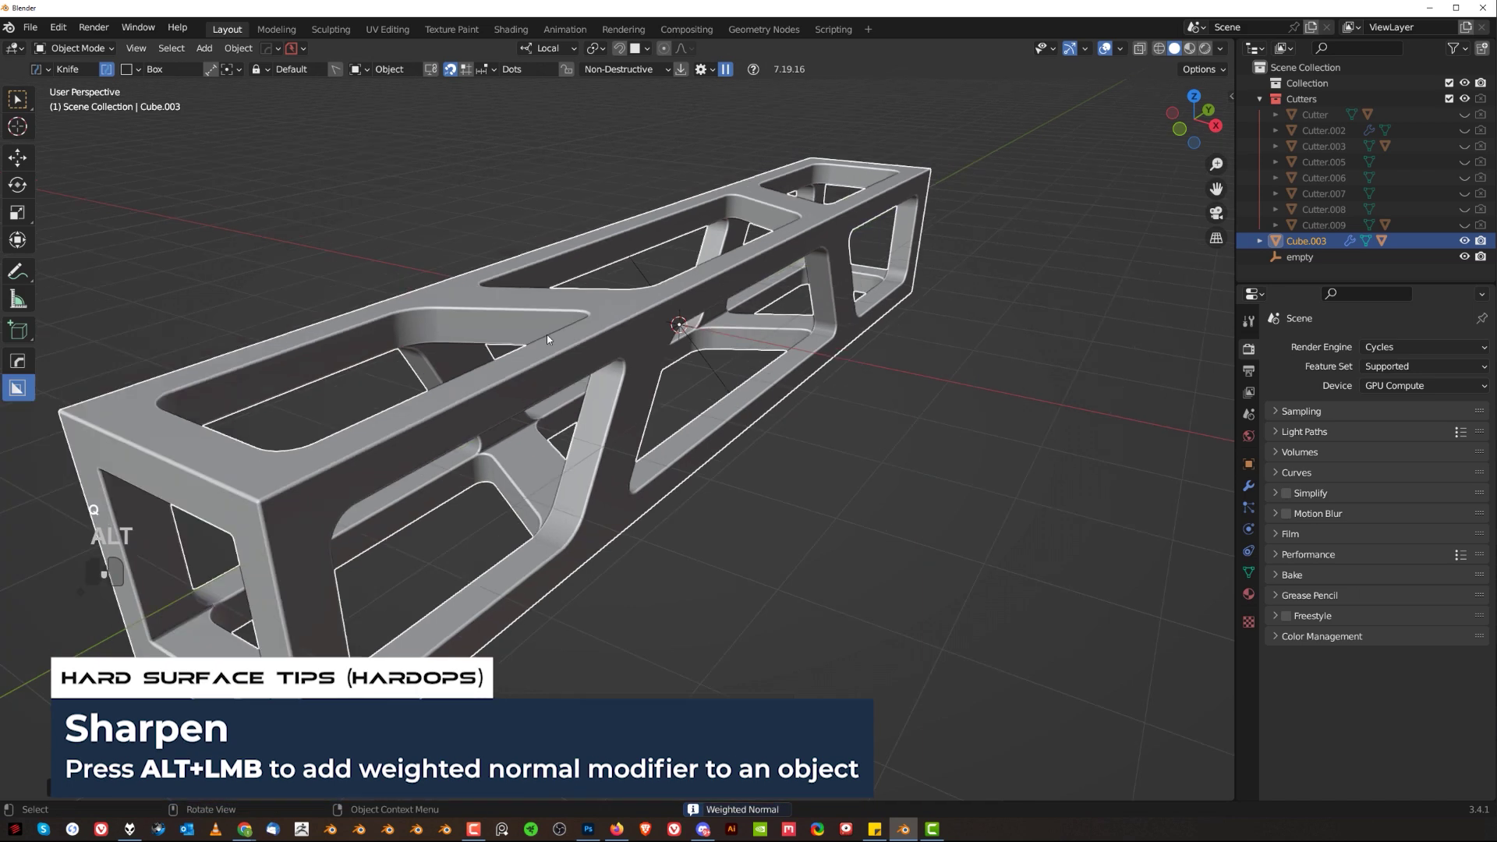
Bevel the frame's long outer corner edges into rounded corners and return to Object Mode
{"action": "mouse_move", "coordinate": [545, 341]}
{"action": "middle_mouse_down"}
{"action": "mouse_move", "coordinate": [725, 347]}
{"action": "mouse_move", "coordinate": [546, 351]}
{"action": "middle_mouse_up"}
{"action": "mouse_move", "coordinate": [772, 366]}
{"action": "middle_mouse_down"}
{"action": "mouse_move", "coordinate": [612, 377]}
{"action": "mouse_move", "coordinate": [748, 357]}
{"action": "middle_mouse_up"}
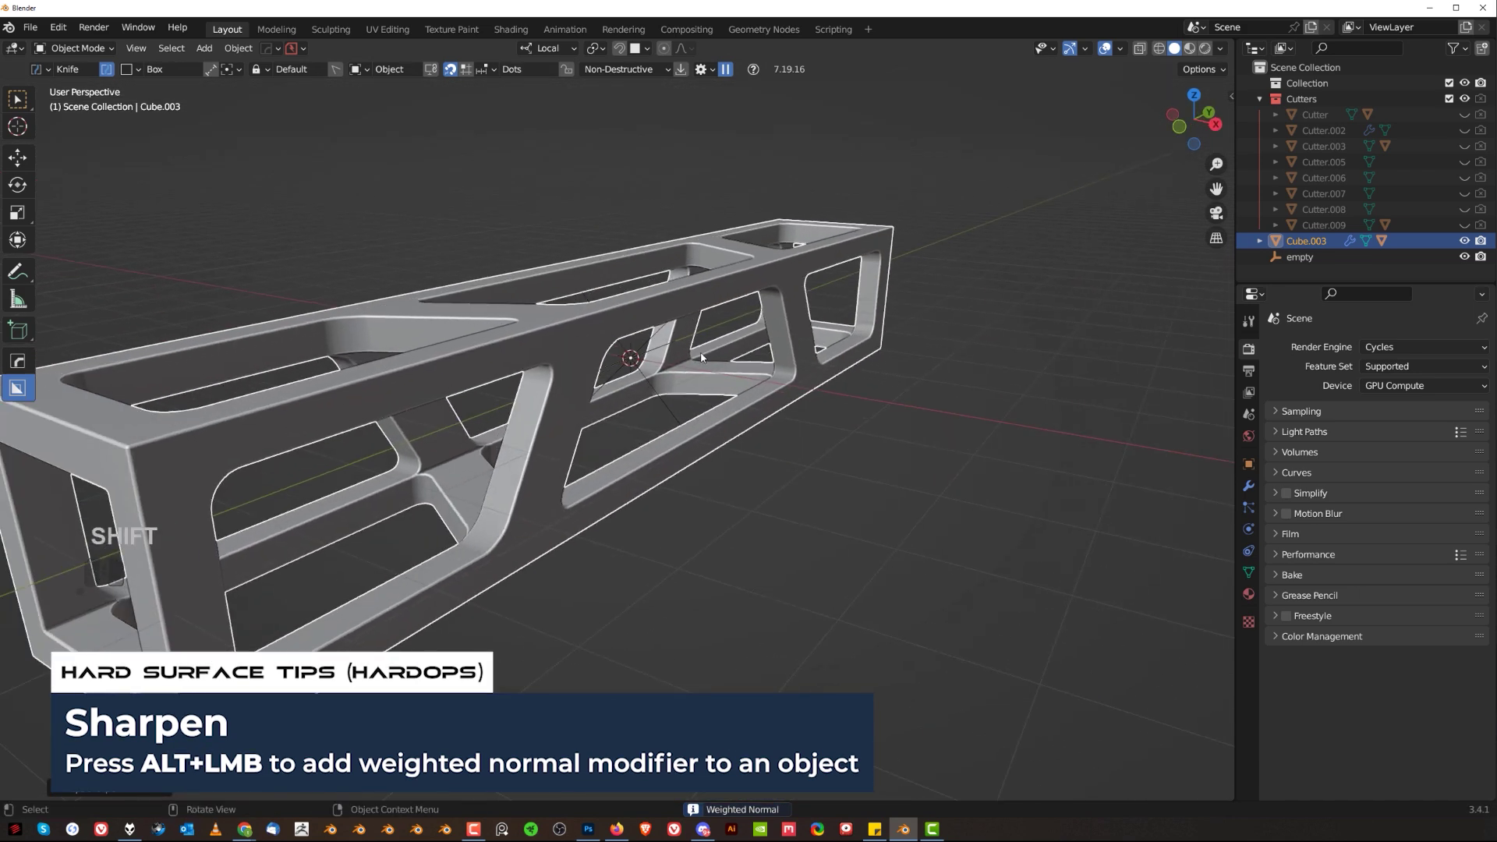
{"action": "scroll", "coordinate": [748, 357], "scroll_direction": "down", "scroll_amount": 2}
{"action": "key", "text": "Tab"}
{"action": "left_click", "coordinate": [503, 485]}
{"action": "scroll", "coordinate": [499, 437], "scroll_direction": "up", "scroll_amount": 2}
{"action": "middle_click_drag", "start_coordinate": [468, 413], "coordinate": [551, 419], "text": "shift"}
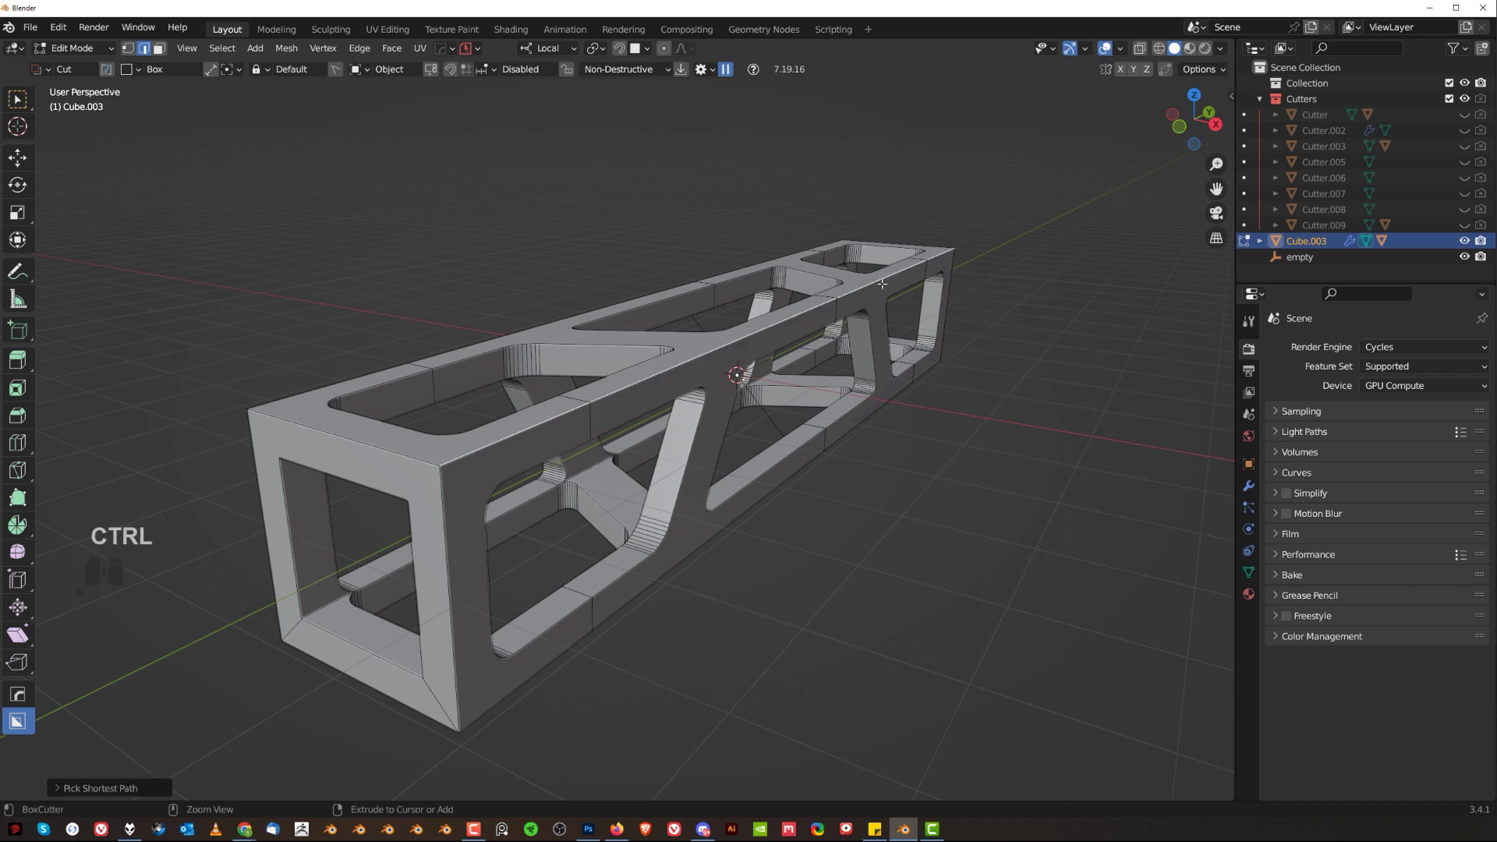
{"action": "middle_click_drag", "start_coordinate": [882, 284], "coordinate": [1077, 420]}
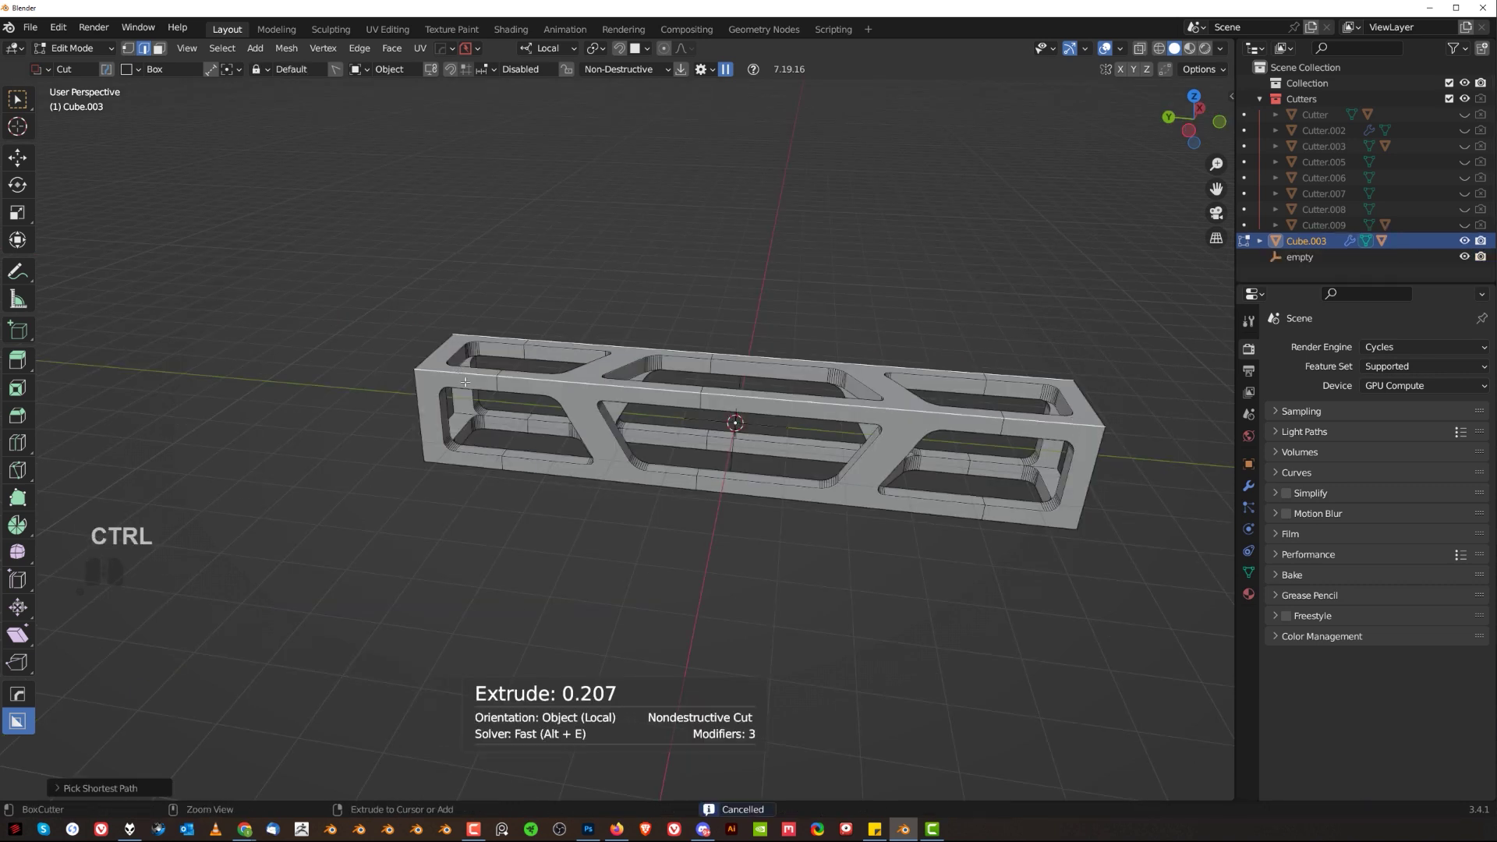
{"action": "middle_click_drag", "start_coordinate": [465, 382], "coordinate": [527, 367]}
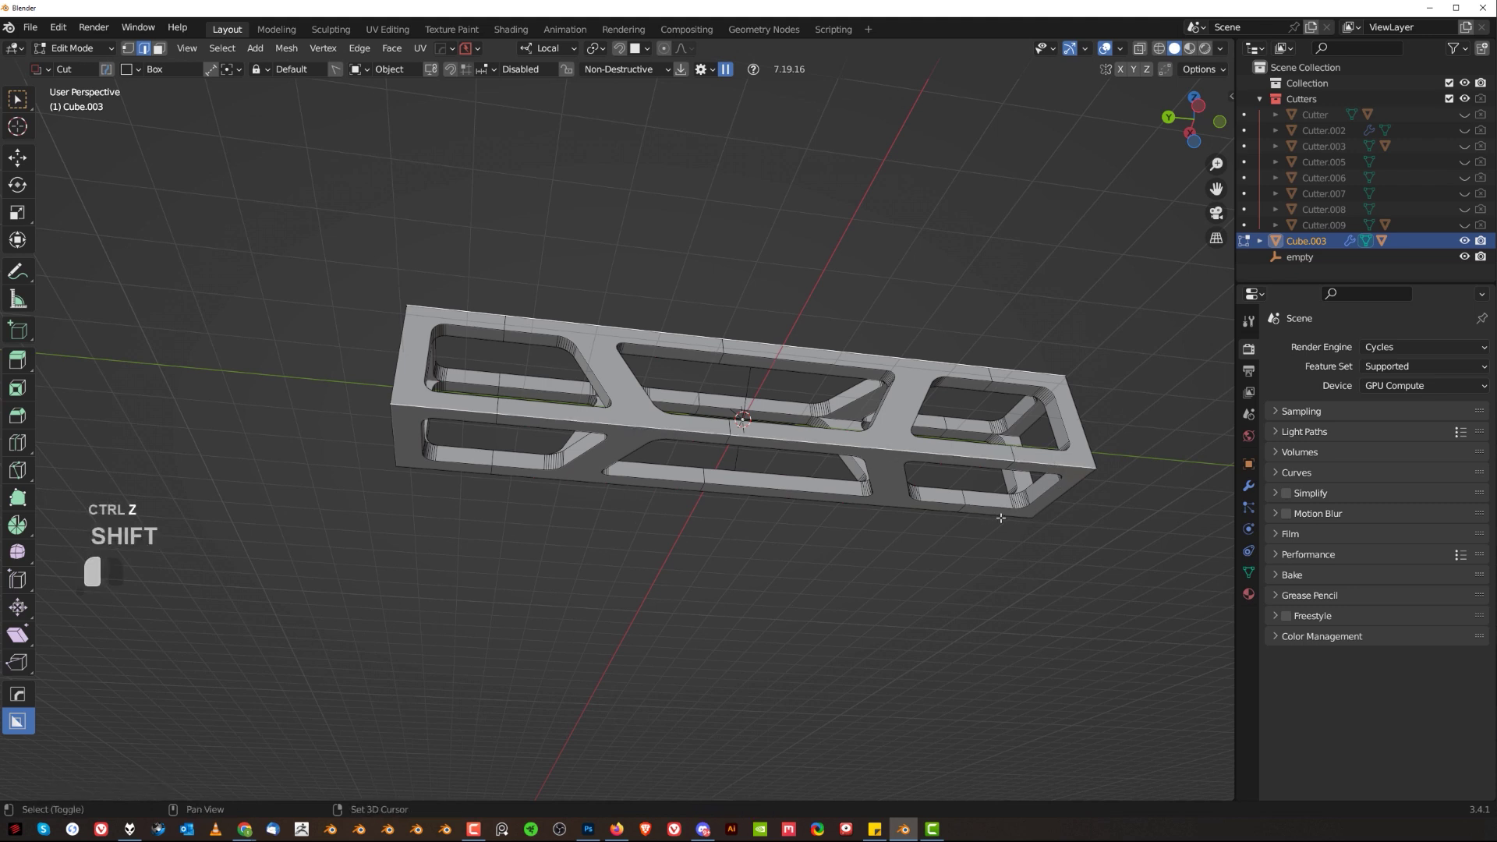
{"action": "middle_click_drag", "start_coordinate": [458, 475], "coordinate": [922, 417]}
{"action": "key", "text": "ctrl+b"}
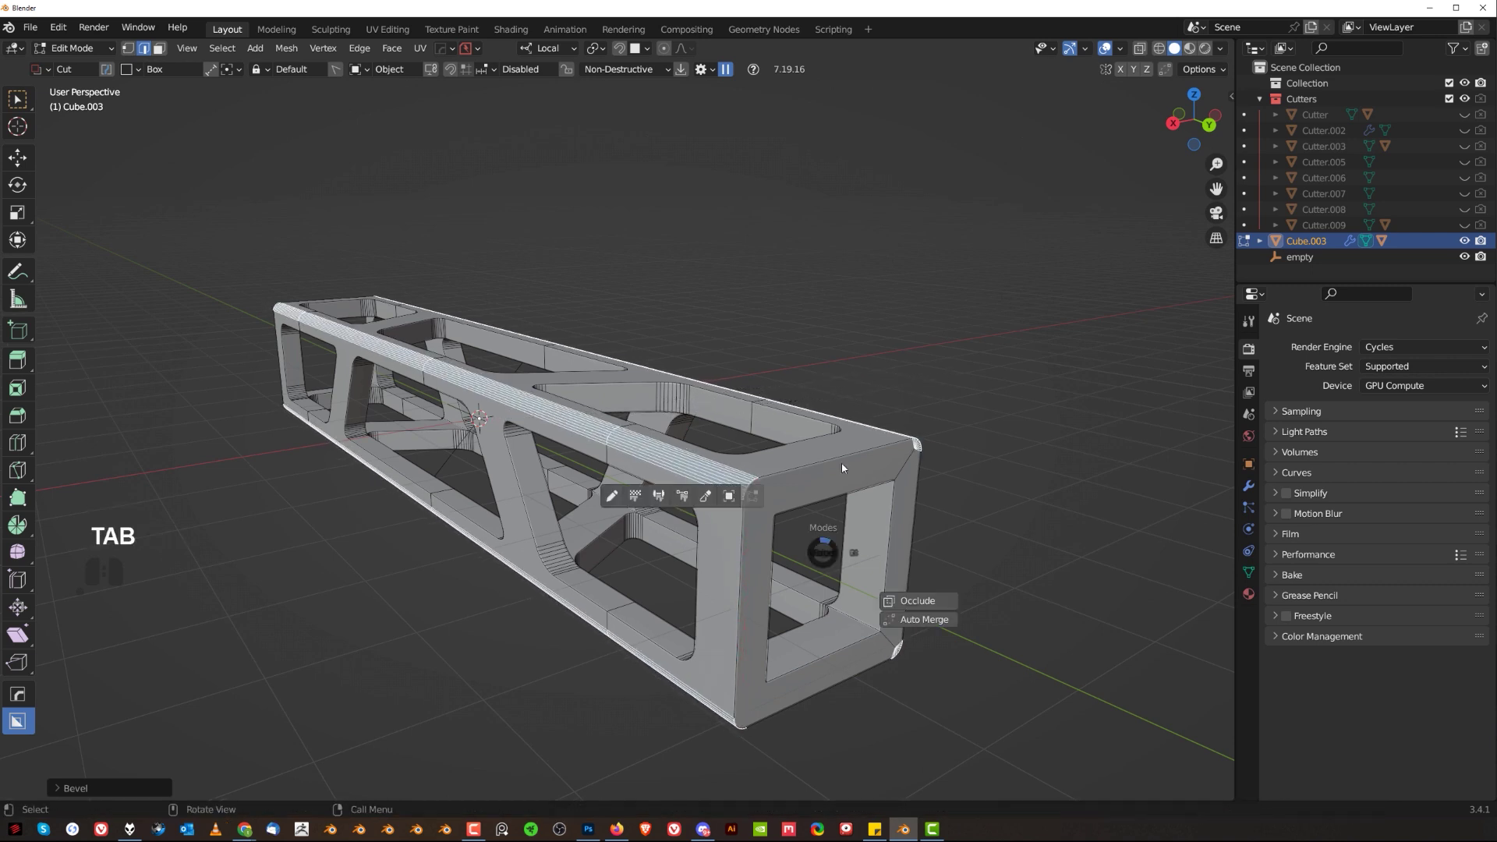
Clean up the frame's geometry with HardOps Clean Mesh
{"action": "key", "text": "q"}
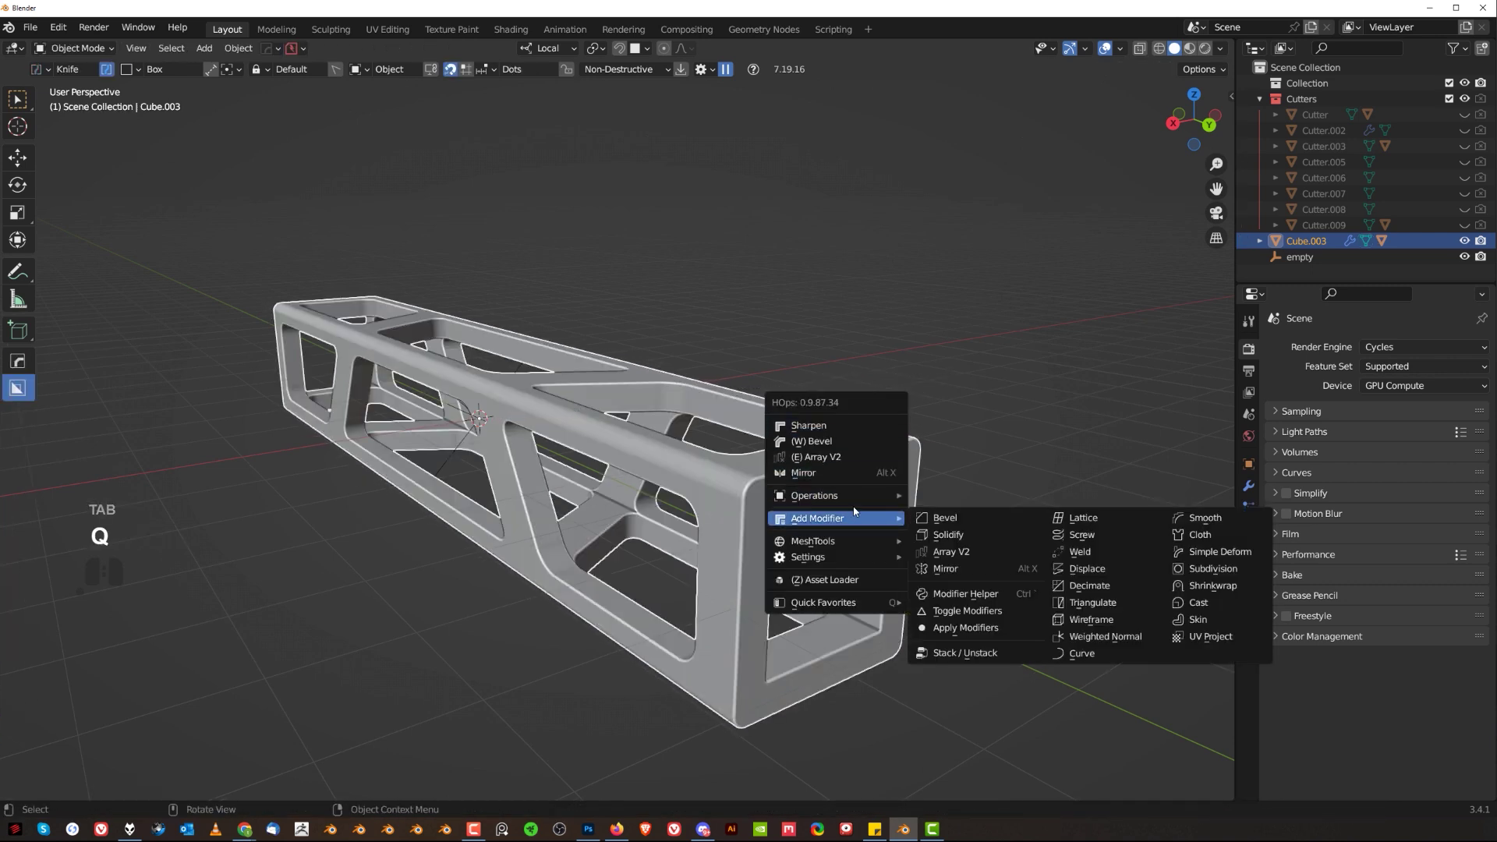
{"action": "mouse_move", "coordinate": [854, 499]}
{"action": "left_click", "coordinate": [995, 634]}
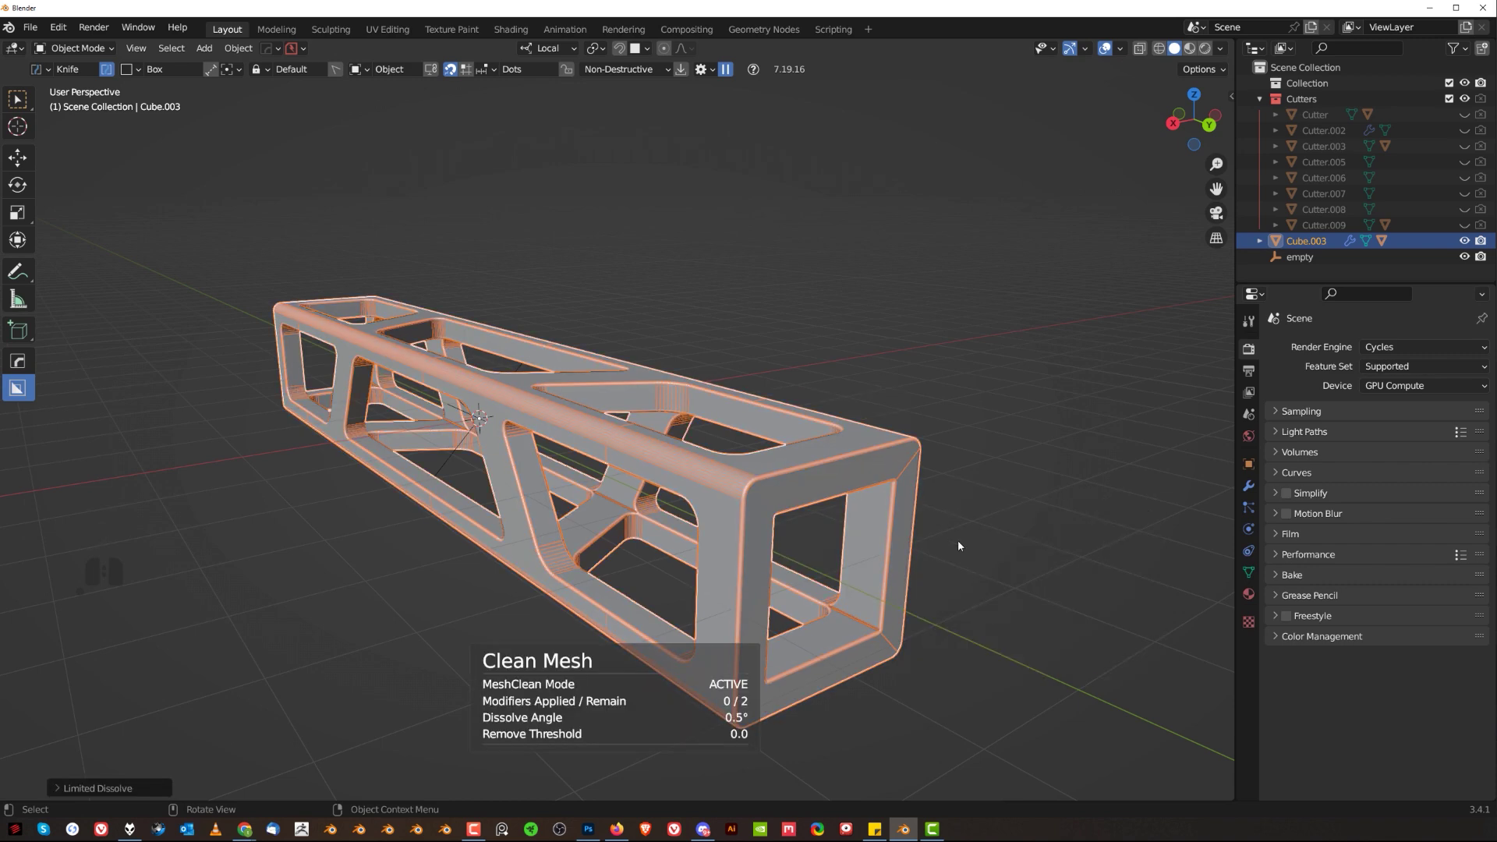
Extract the faces around one open end of the frame with HardOps Curve/Extract and solidify them outward into a thick block
{"action": "middle_click_drag", "start_coordinate": [957, 540], "coordinate": [562, 398]}
{"action": "key", "text": "Tab"}
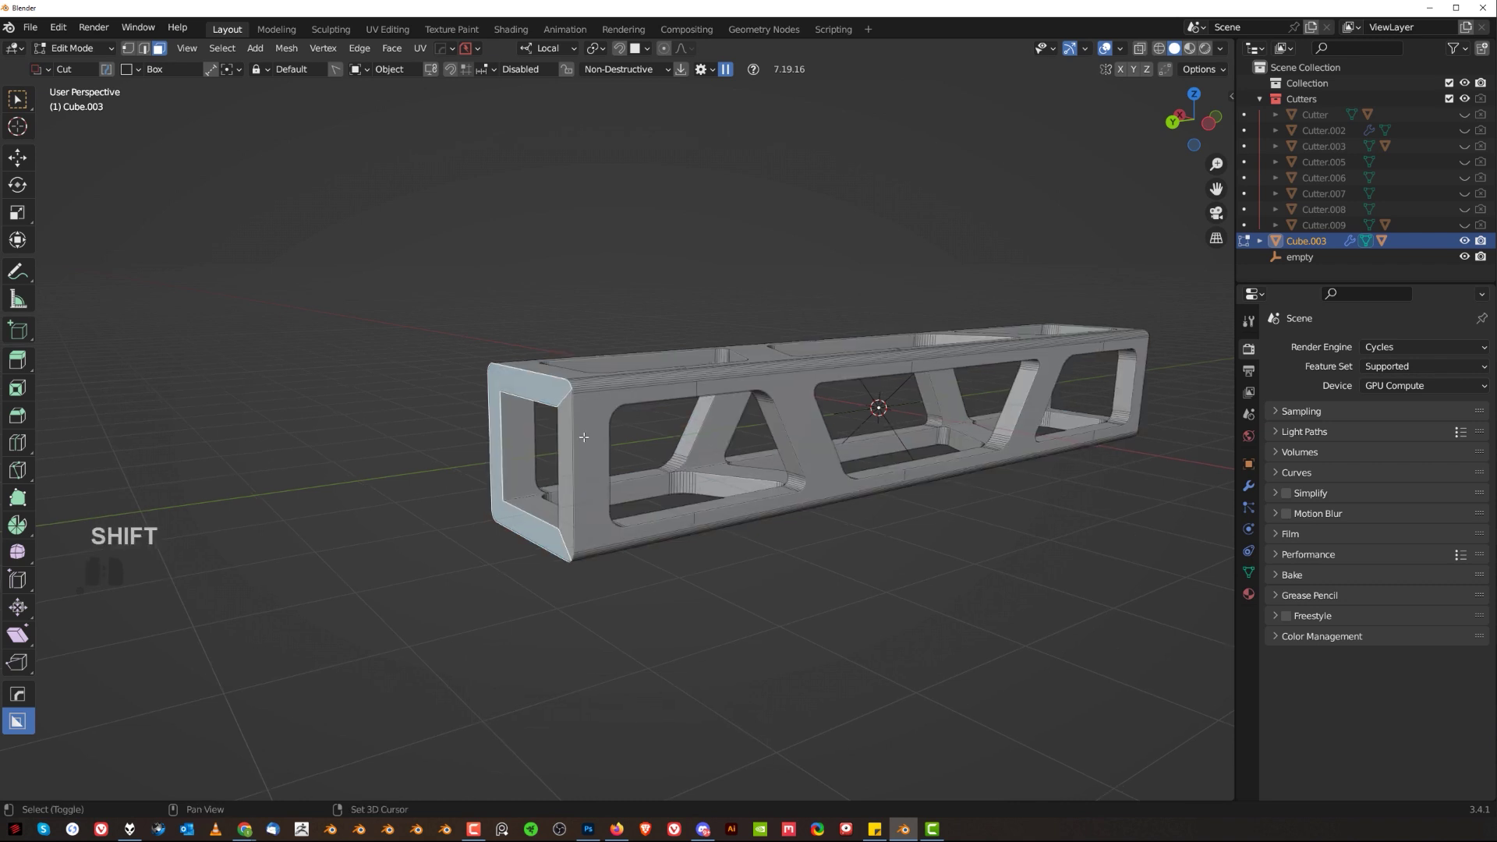
{"action": "key", "text": "q"}
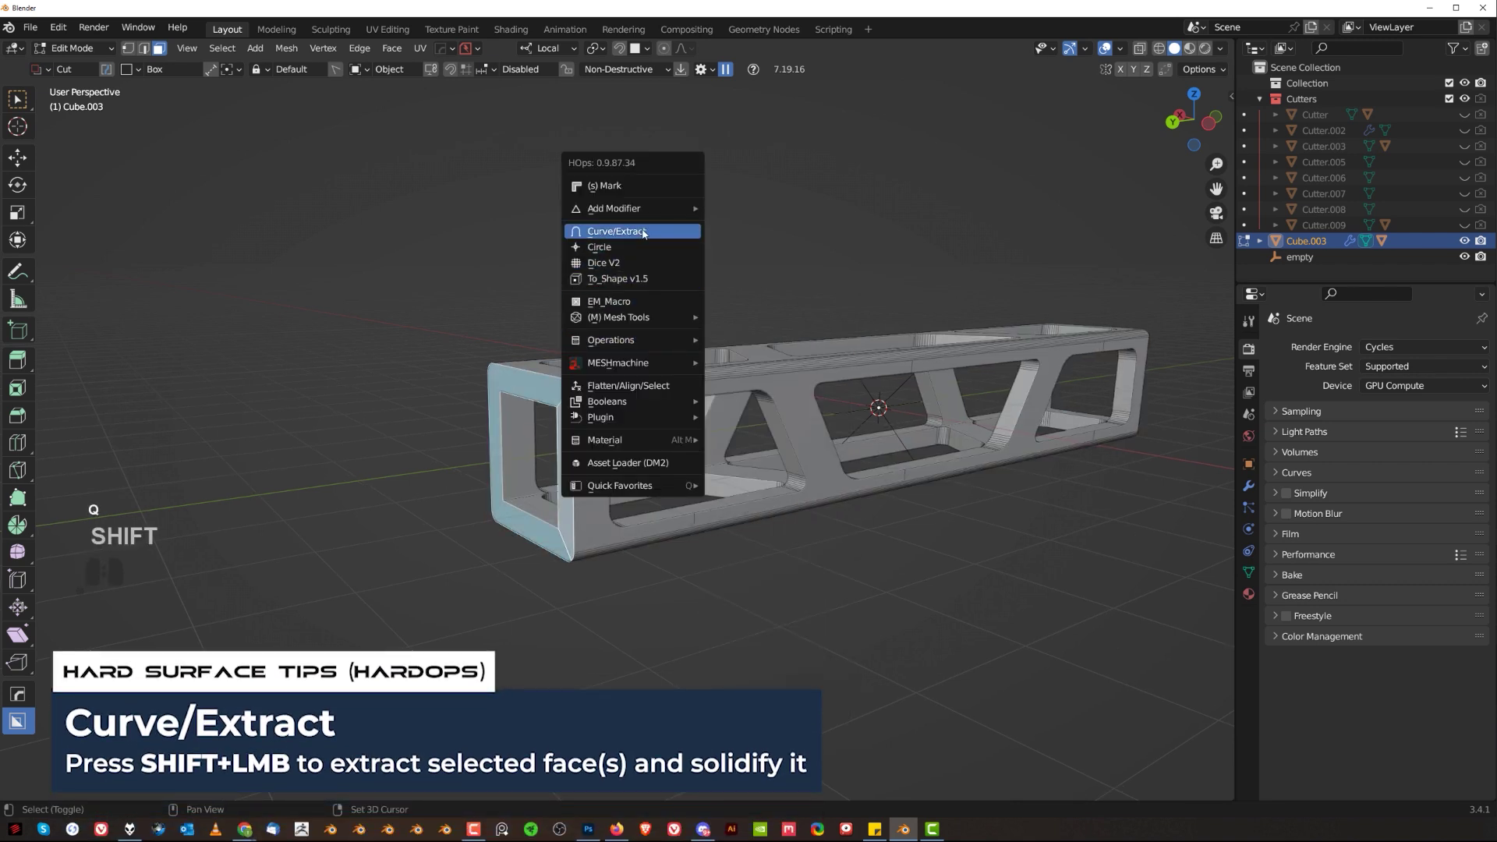
{"action": "left_click", "coordinate": [623, 232], "text": "shift"}
{"action": "left_click", "coordinate": [653, 293]}
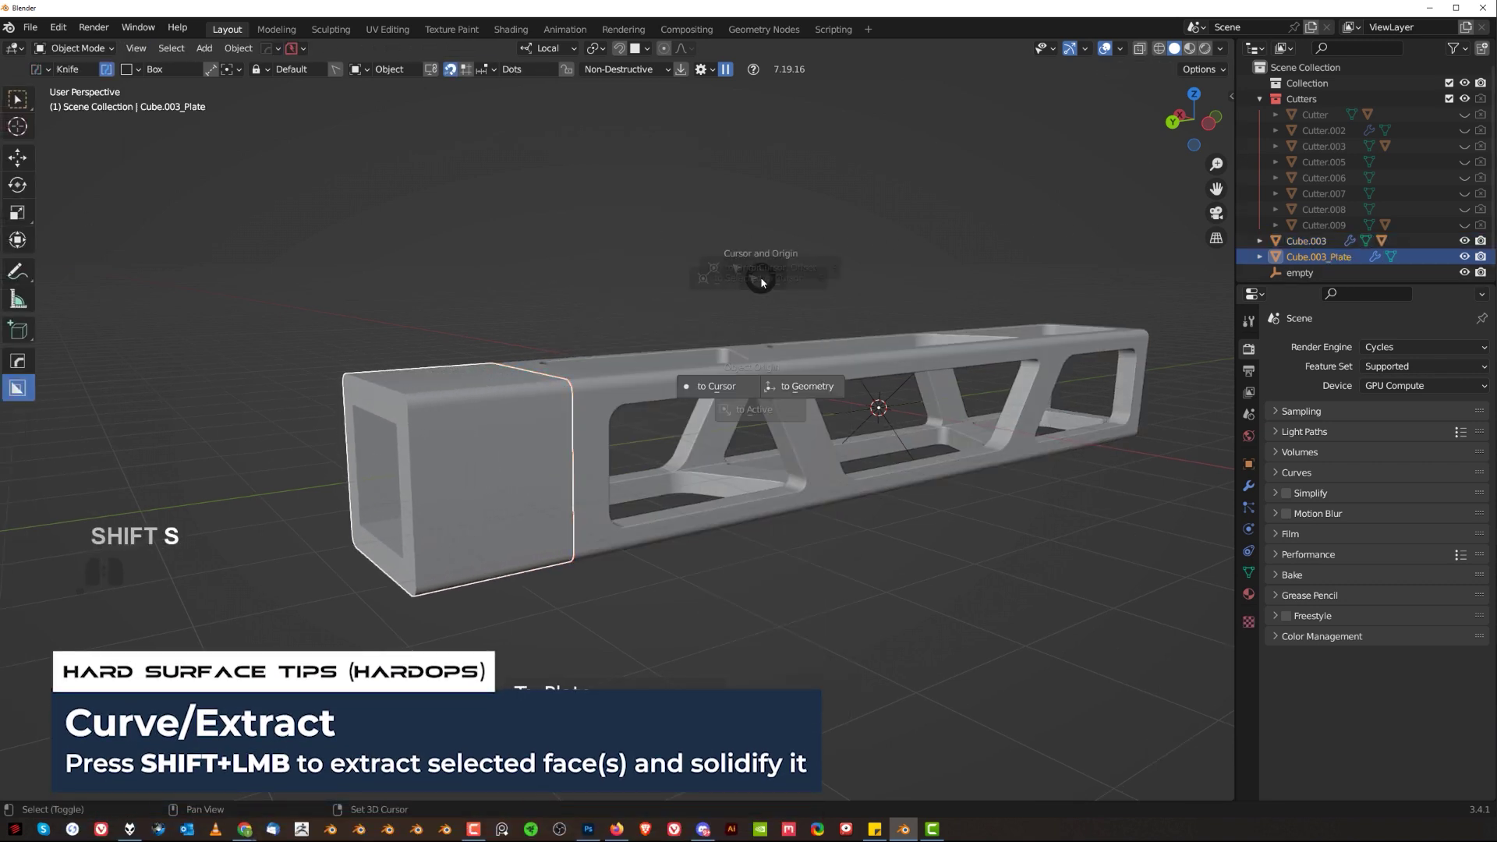
Apply the block's solidify modifier with HardOps Csharp and set its origin to its geometry
{"action": "middle_click_drag", "start_coordinate": [684, 377], "coordinate": [639, 394]}
{"action": "middle_click_drag", "start_coordinate": [530, 413], "coordinate": [615, 394], "text": "shift"}
{"action": "key", "text": "q"}
{"action": "left_click", "coordinate": [680, 418]}
{"action": "key", "text": "shift+s"}
{"action": "left_click", "coordinate": [695, 496]}
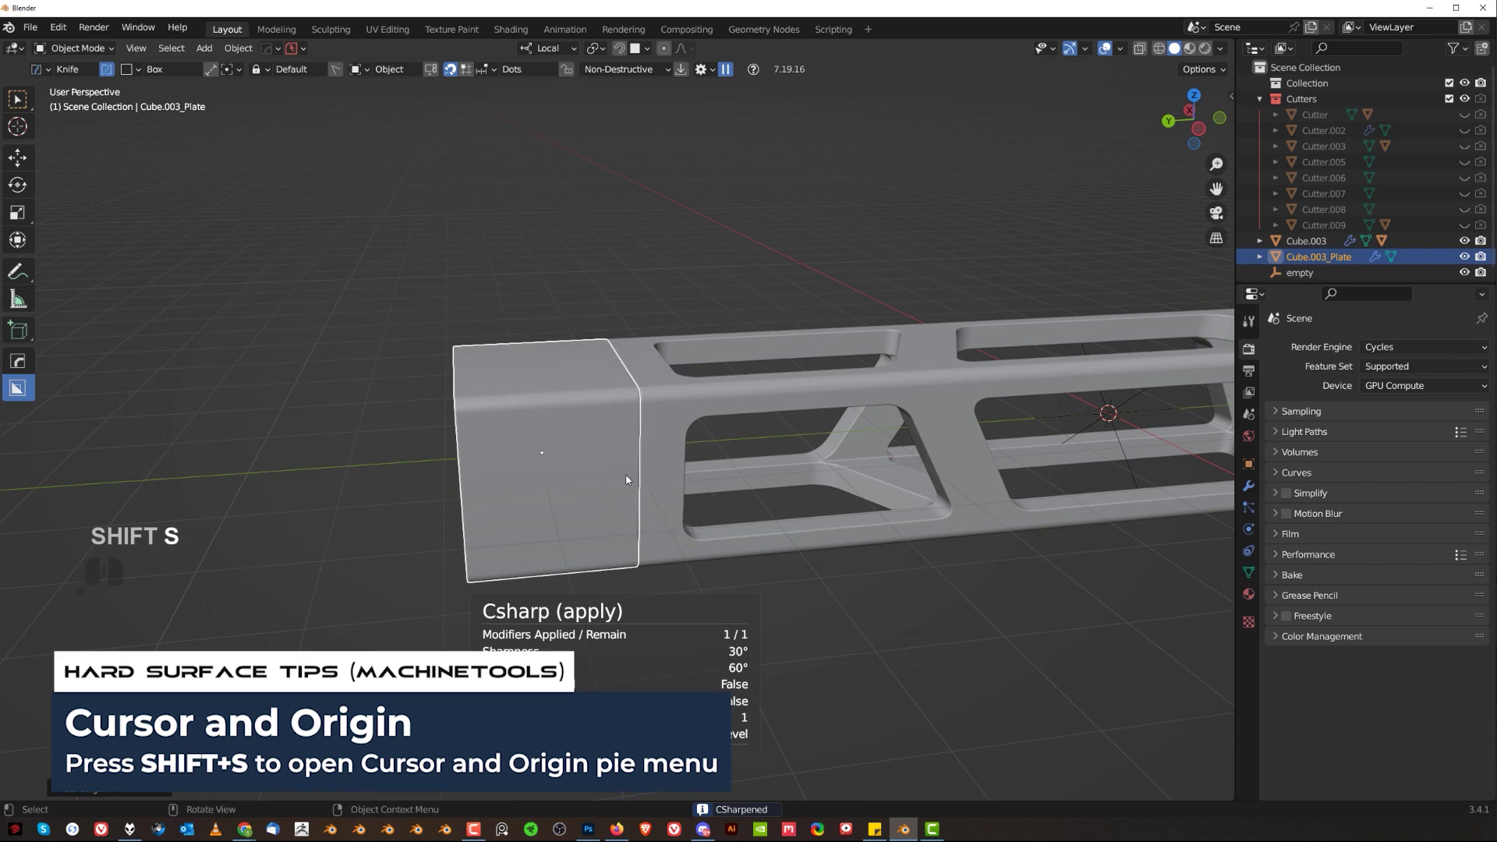
Delete the vertices of the block's inner opening, leaving only its outer shell
{"action": "scroll", "coordinate": [624, 478], "scroll_direction": "up", "scroll_amount": 1}
{"action": "middle_click_drag", "start_coordinate": [602, 466], "coordinate": [731, 413], "text": "shift"}
{"action": "key", "text": "Tab"}
{"action": "left_click", "coordinate": [665, 427], "text": "alt"}
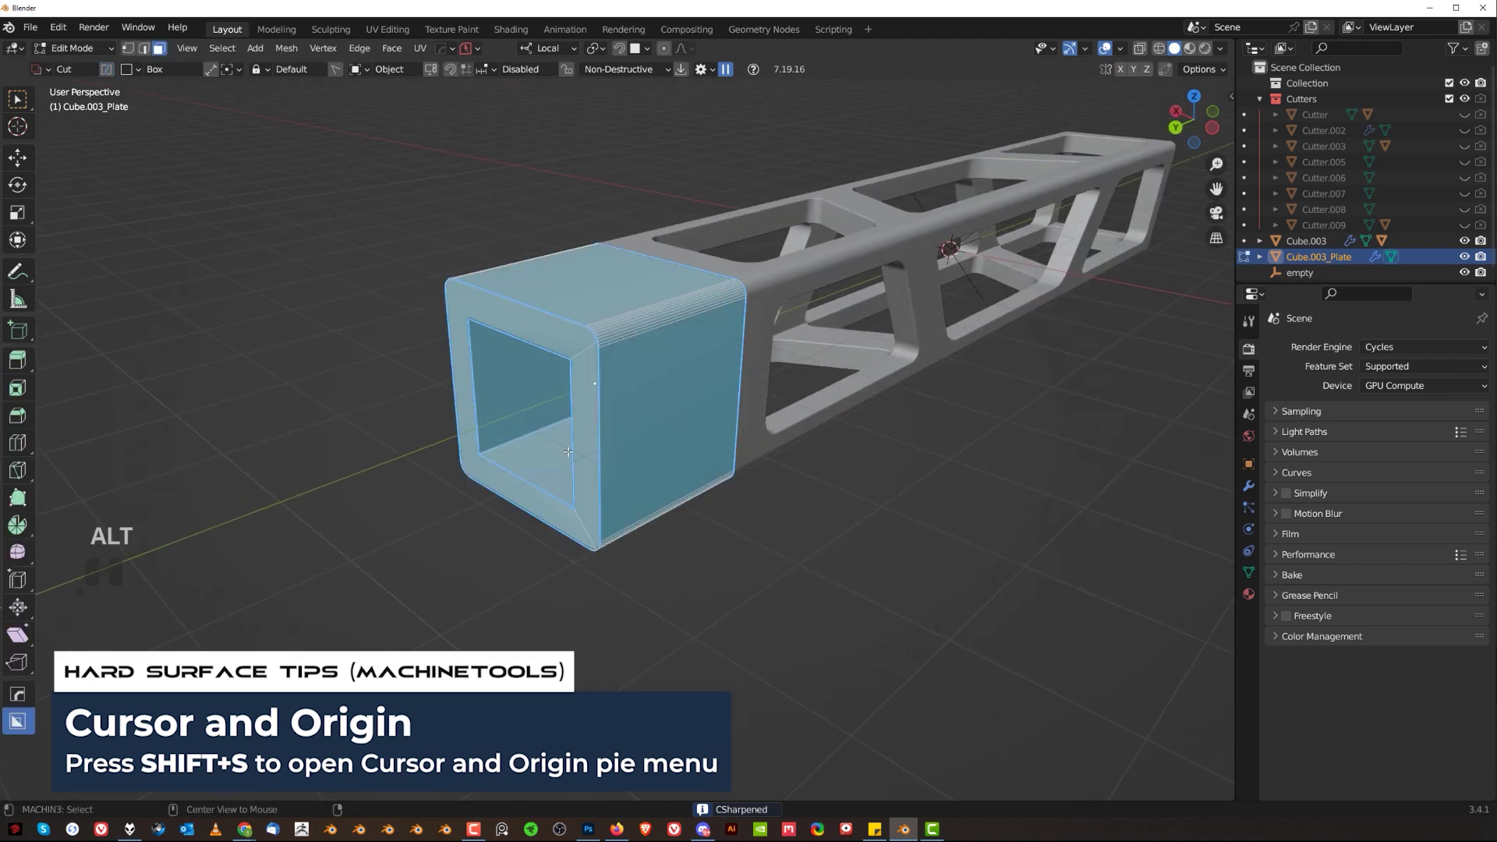
{"action": "key", "text": "x"}
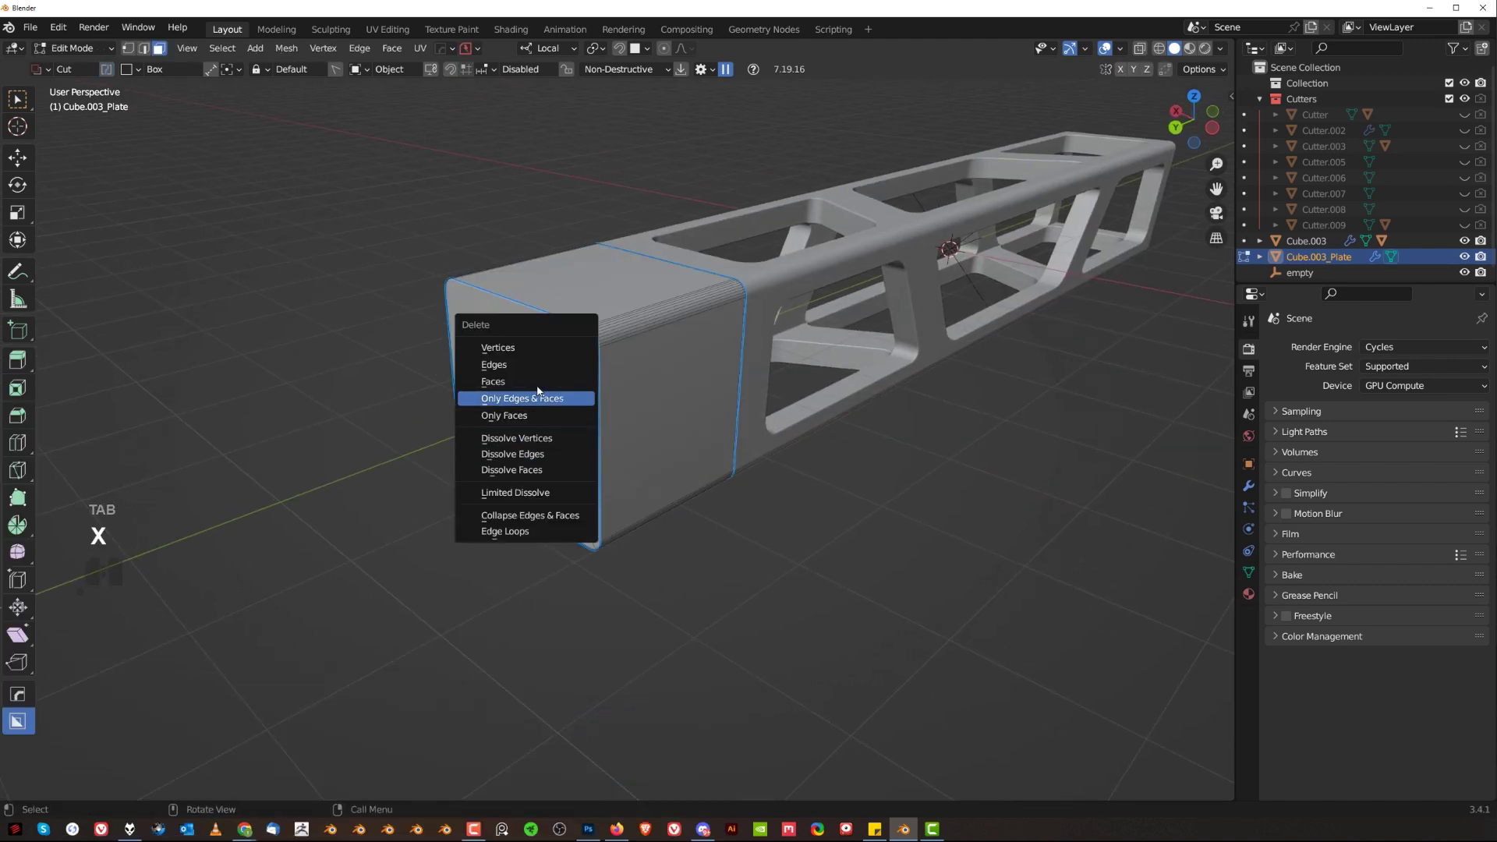
{"action": "left_click", "coordinate": [530, 348]}
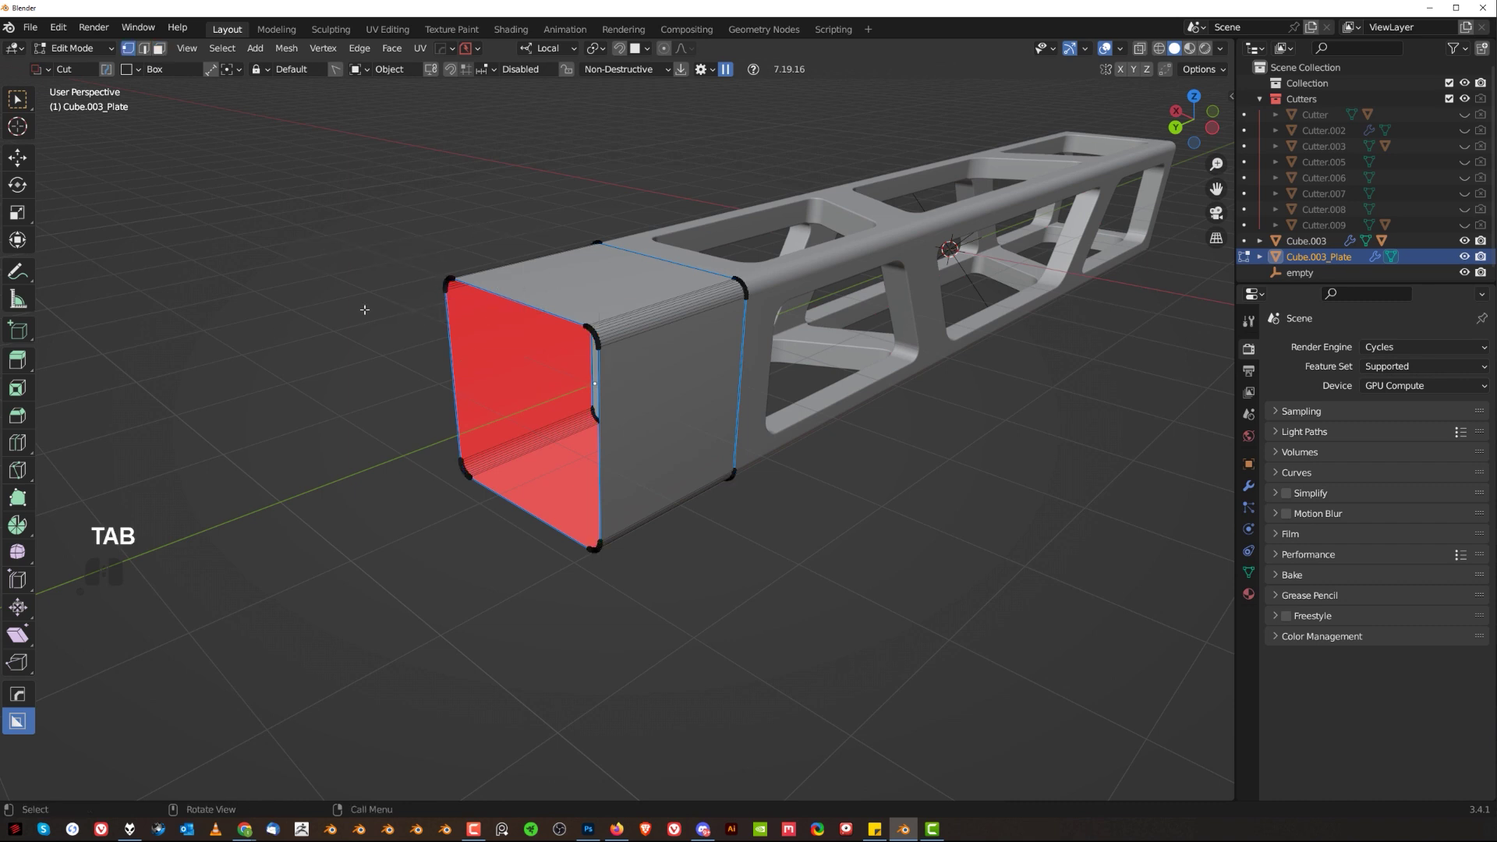
Fill the block's open ends with faces, then isolate the block and scale it up slightly larger than the frame
{"action": "key", "text": "f"}
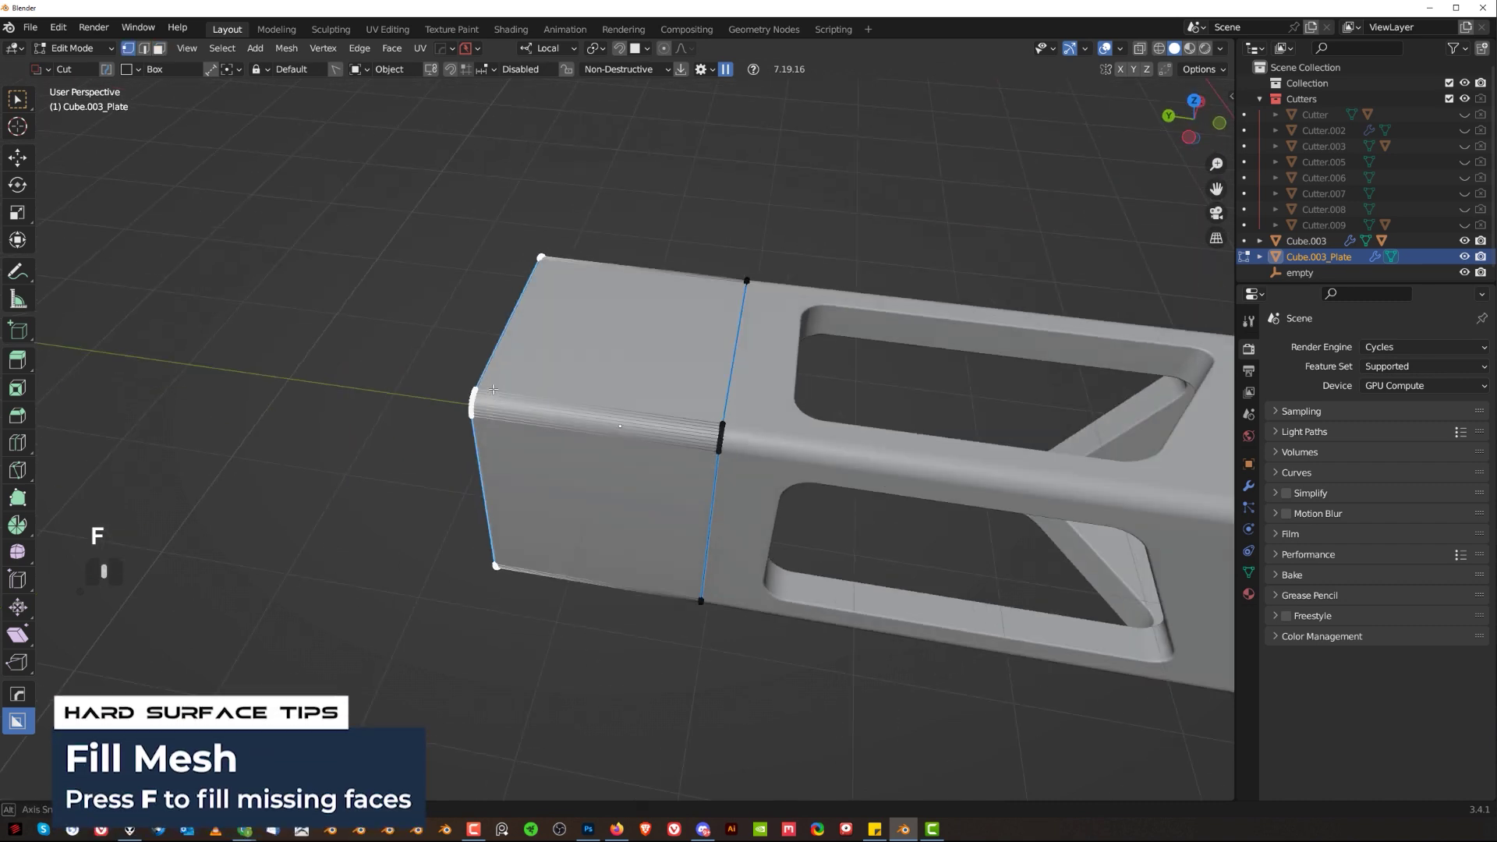
{"action": "key", "text": "alt+x"}
{"action": "key", "text": "Tab"}
{"action": "key", "text": "KP_Divide"}
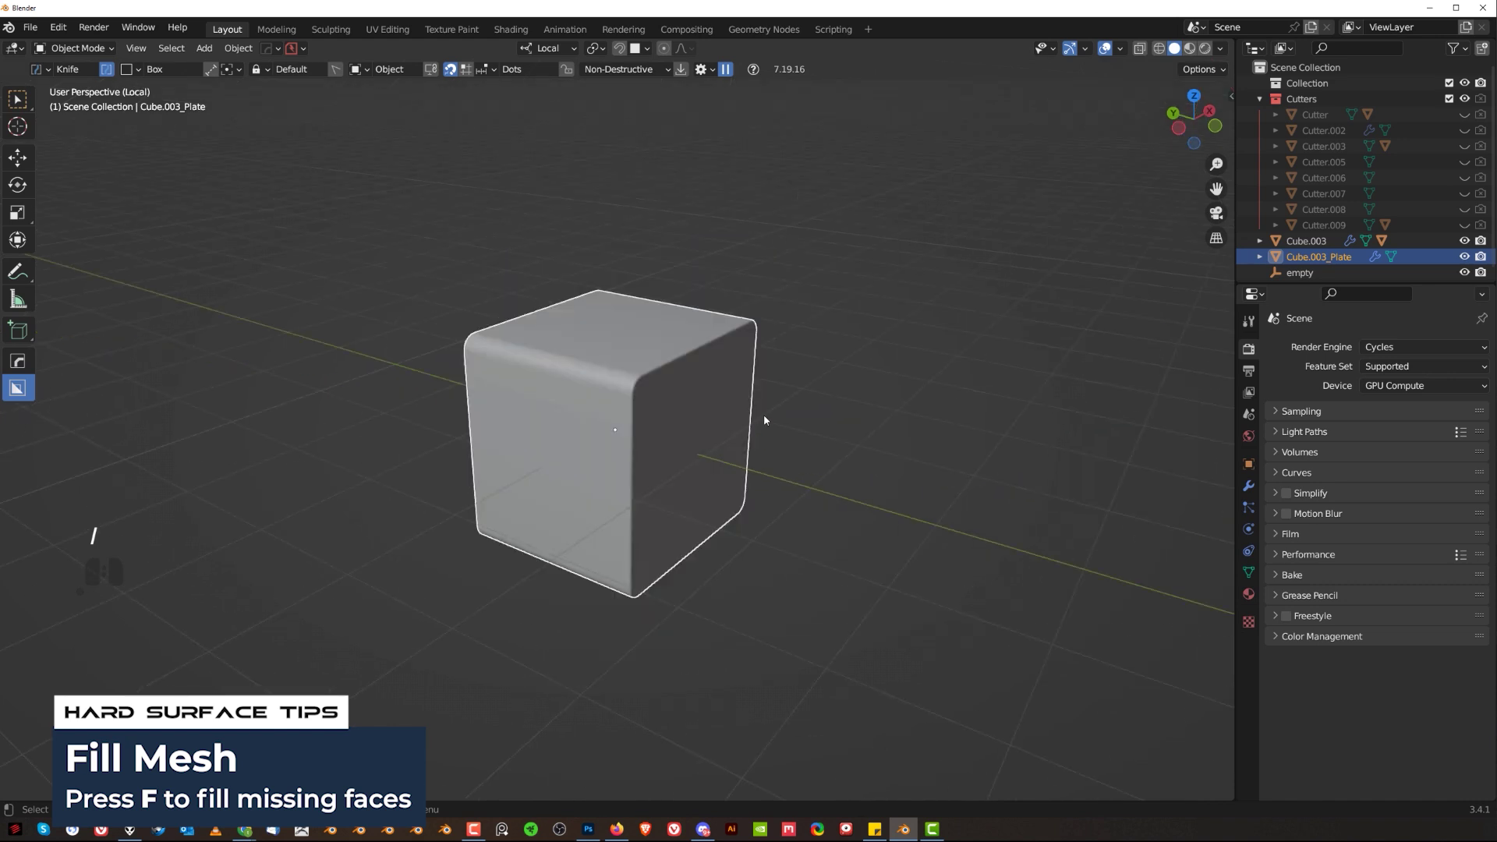
{"action": "key", "text": "KP_Divide"}
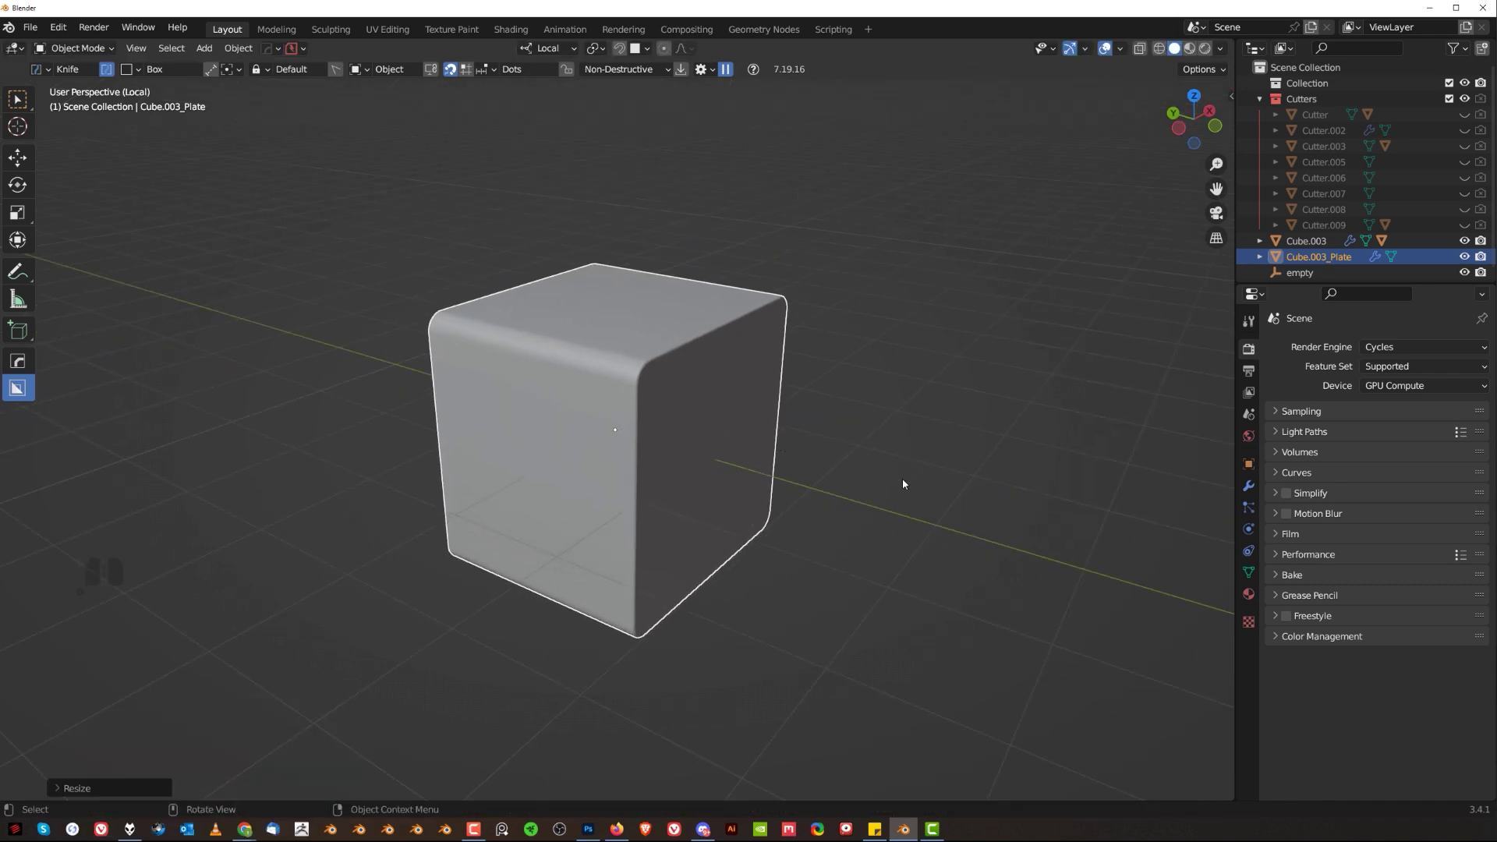
{"action": "middle_click_drag", "start_coordinate": [890, 485], "coordinate": [794, 418]}
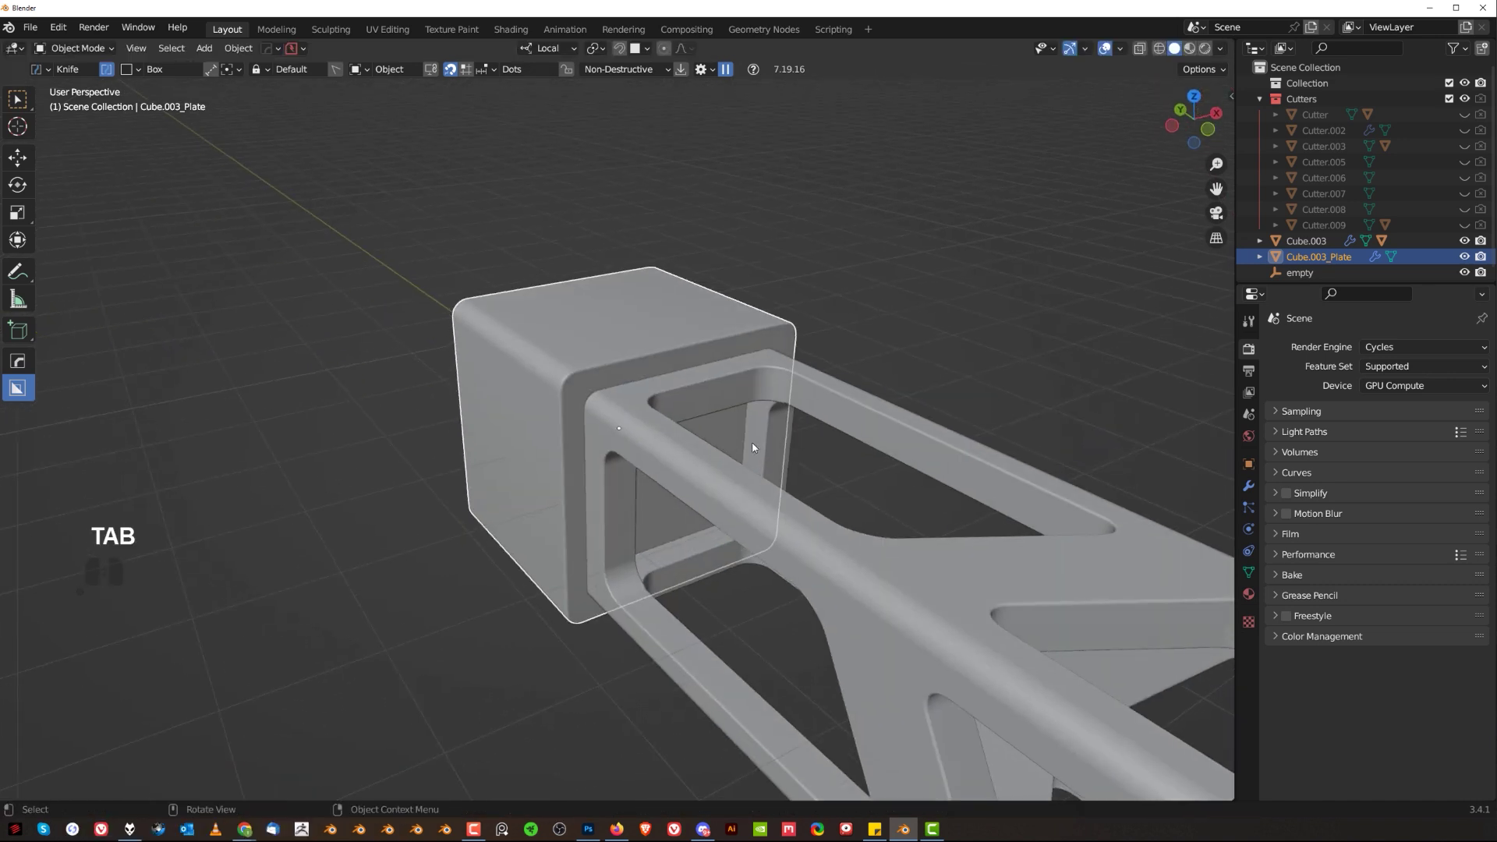
Inset the block's end face next to the frame, redoing the inset that overlaps at the corners
{"action": "key", "text": "Tab"}
{"action": "scroll", "coordinate": [862, 480], "scroll_direction": "up", "scroll_amount": 1}
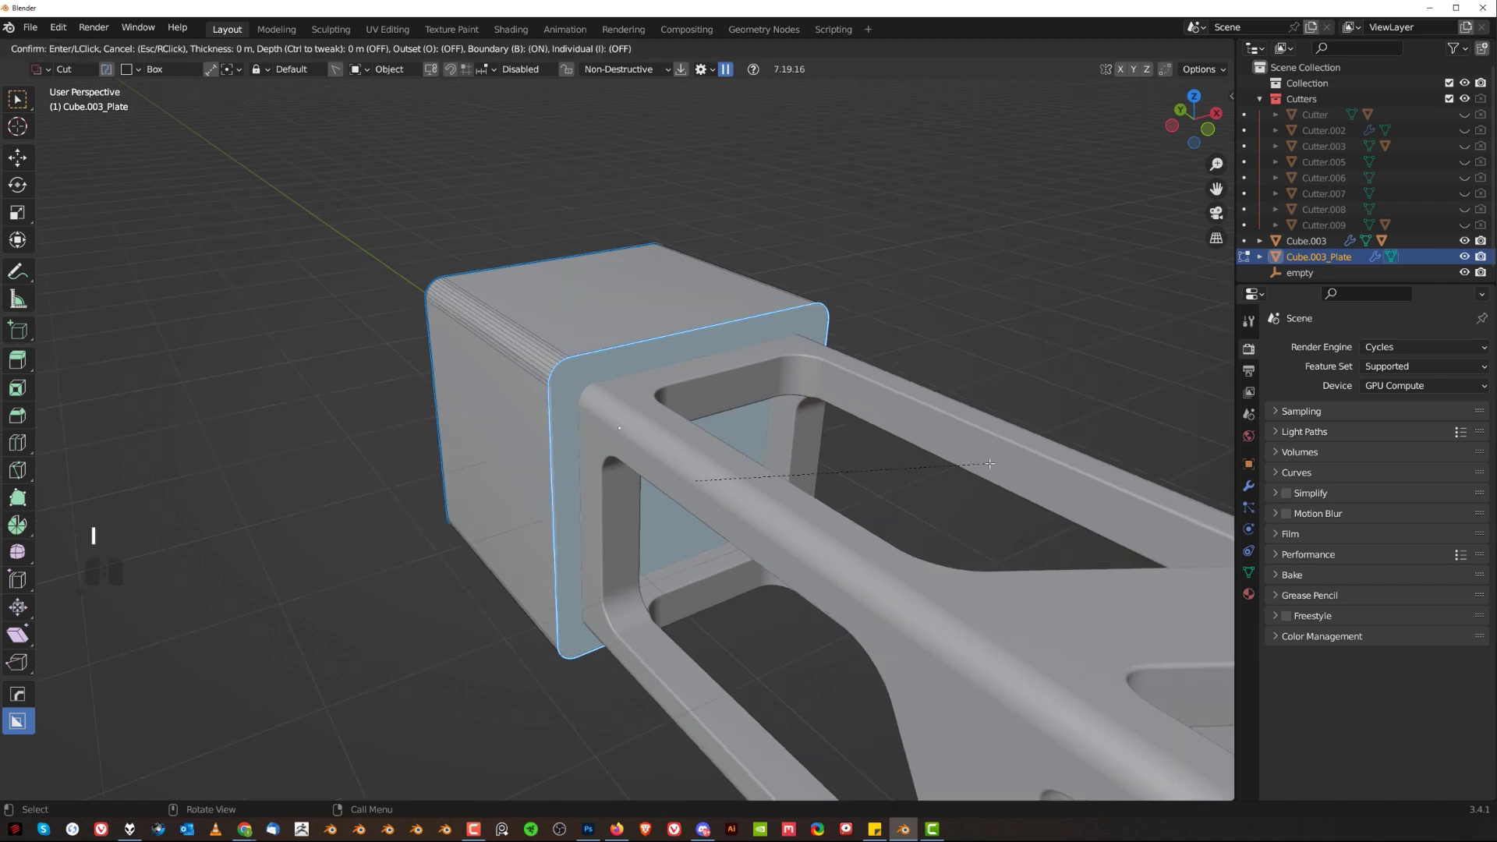
{"action": "mouse_move", "coordinate": [884, 476]}
{"action": "key", "text": "shift"}
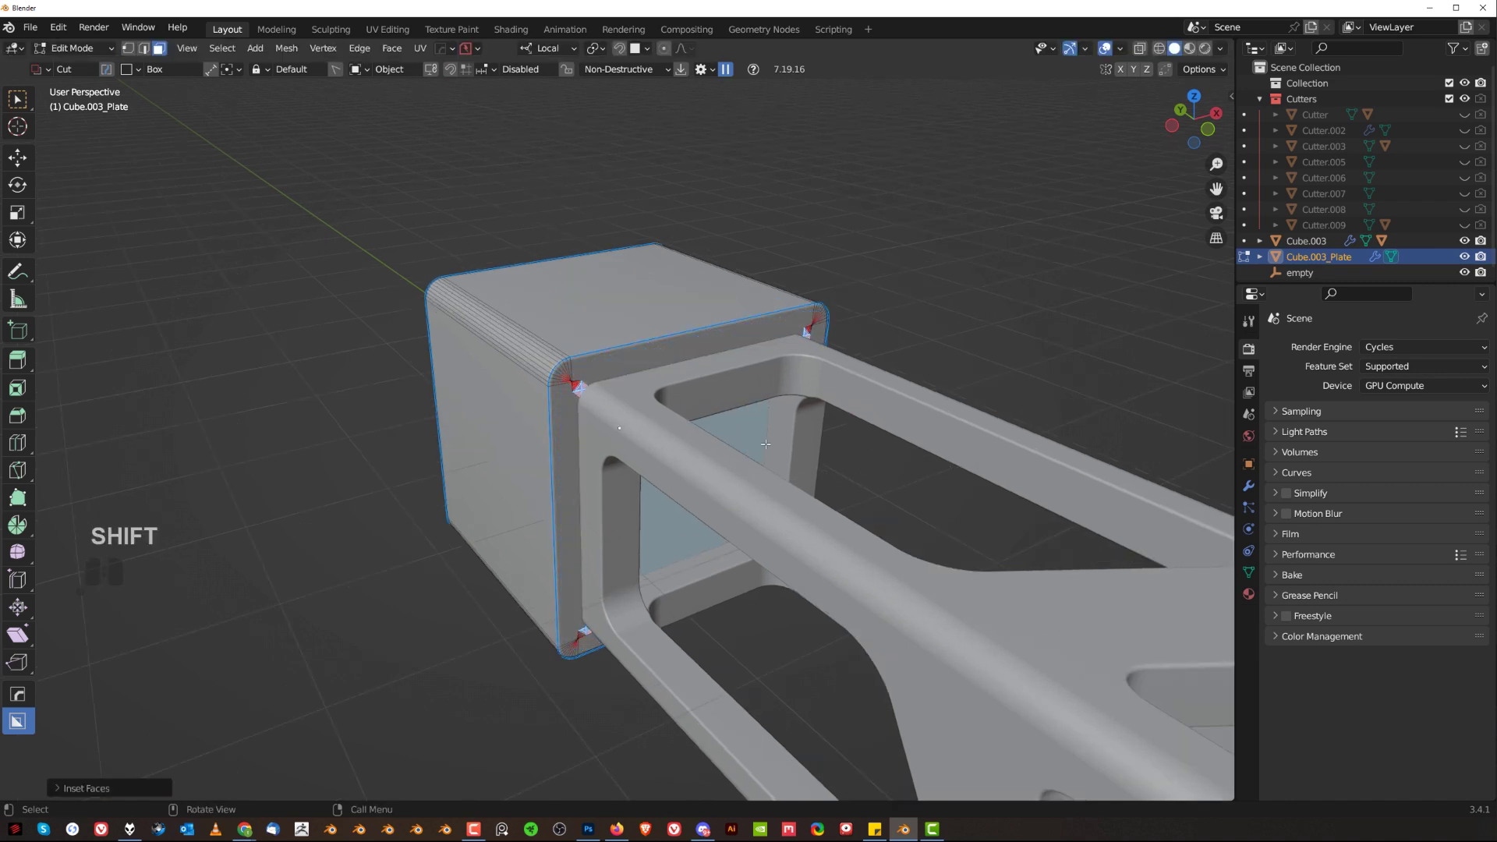
{"action": "key", "text": "s"}
{"action": "right_click", "coordinate": [884, 471]}
{"action": "key", "text": "ctrl+z"}
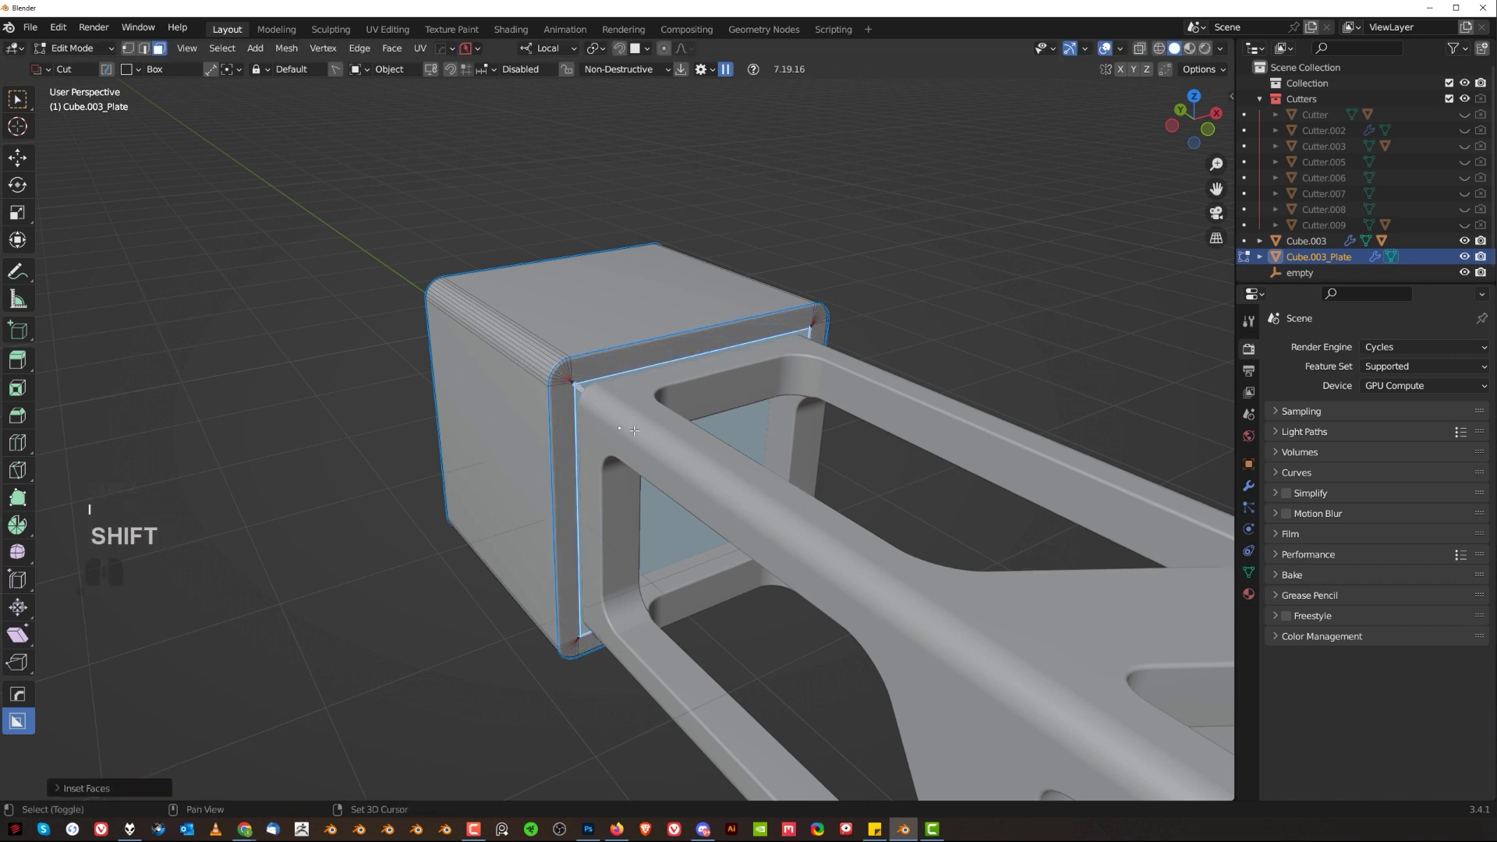
Align the crumpled vertices at one inset corner into a smooth curve with MESHmachine Unf*ck
{"action": "scroll", "coordinate": [634, 430], "scroll_direction": "up", "scroll_amount": 2}
{"action": "key", "text": "Tab"}
{"action": "left_click", "coordinate": [605, 399]}
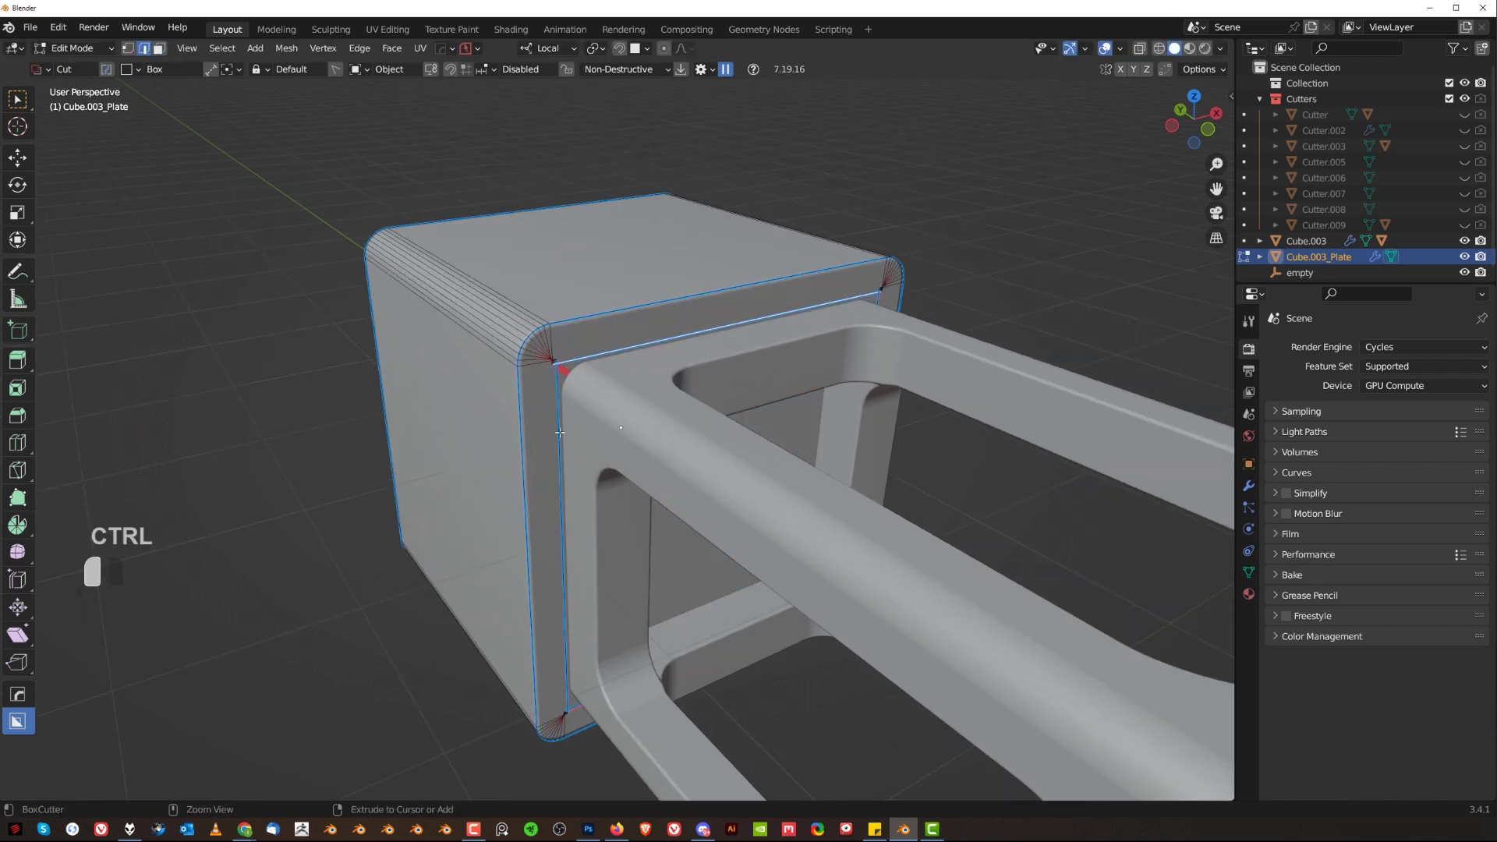
{"action": "key", "text": "y"}
{"action": "left_click", "coordinate": [768, 439]}
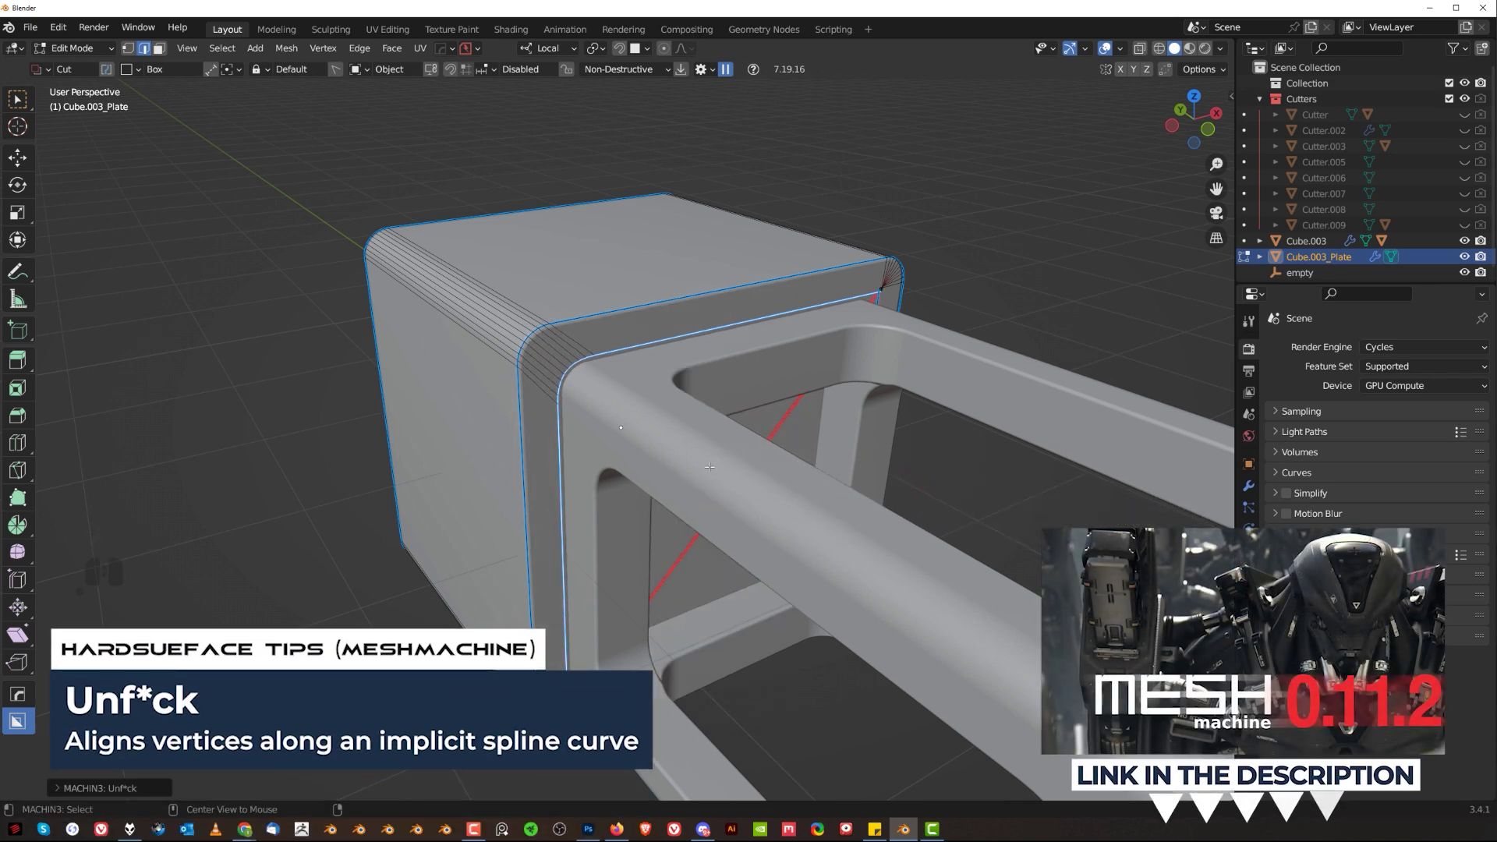
Mirror the repaired inset corner across the block to replace the other corners
{"action": "key", "text": "Tab"}
{"action": "left_click", "coordinate": [815, 555]}
{"action": "left_click", "coordinate": [686, 562]}
{"action": "scroll", "coordinate": [686, 563], "scroll_direction": "down", "scroll_amount": 2}
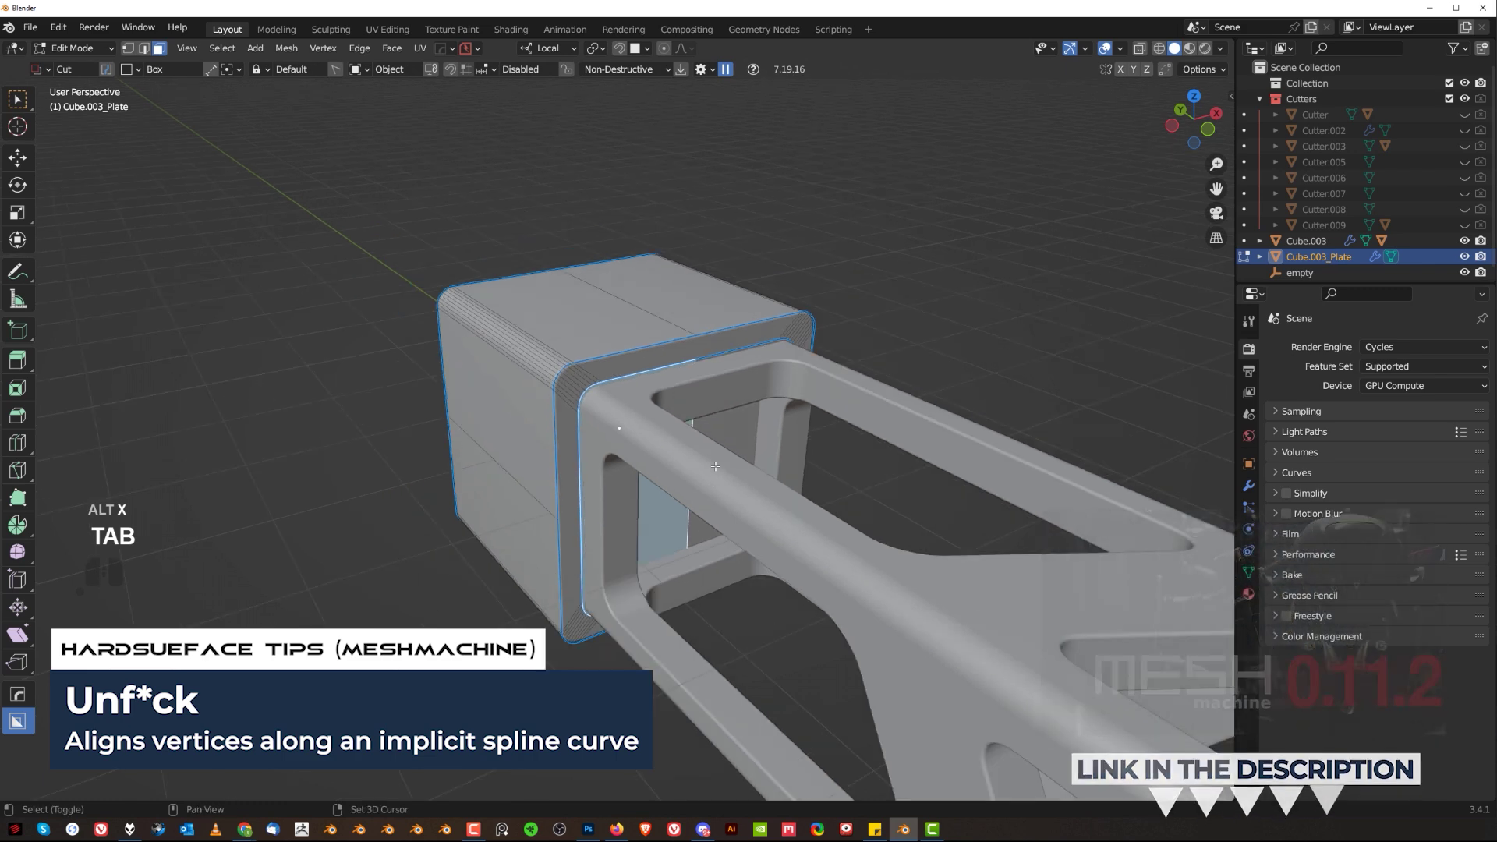
Merge the split faces inside the insets on the block's ends into single faces
{"action": "left_click", "coordinate": [686, 515], "text": "shift"}
{"action": "middle_click_drag", "start_coordinate": [686, 514], "coordinate": [683, 402]}
{"action": "key", "text": "alt+x"}
{"action": "key", "text": "ctrl+z"}
{"action": "left_click", "coordinate": [569, 366], "text": "shift"}
{"action": "middle_click_drag", "start_coordinate": [569, 366], "coordinate": [545, 355], "text": "shift"}
{"action": "right_click", "coordinate": [546, 354]}
{"action": "left_click", "coordinate": [546, 390], "text": "shift"}
{"action": "scroll", "coordinate": [826, 401], "scroll_direction": "down", "scroll_amount": 1}
{"action": "key", "text": "f"}
{"action": "scroll", "coordinate": [807, 383], "scroll_direction": "down", "scroll_amount": 1}
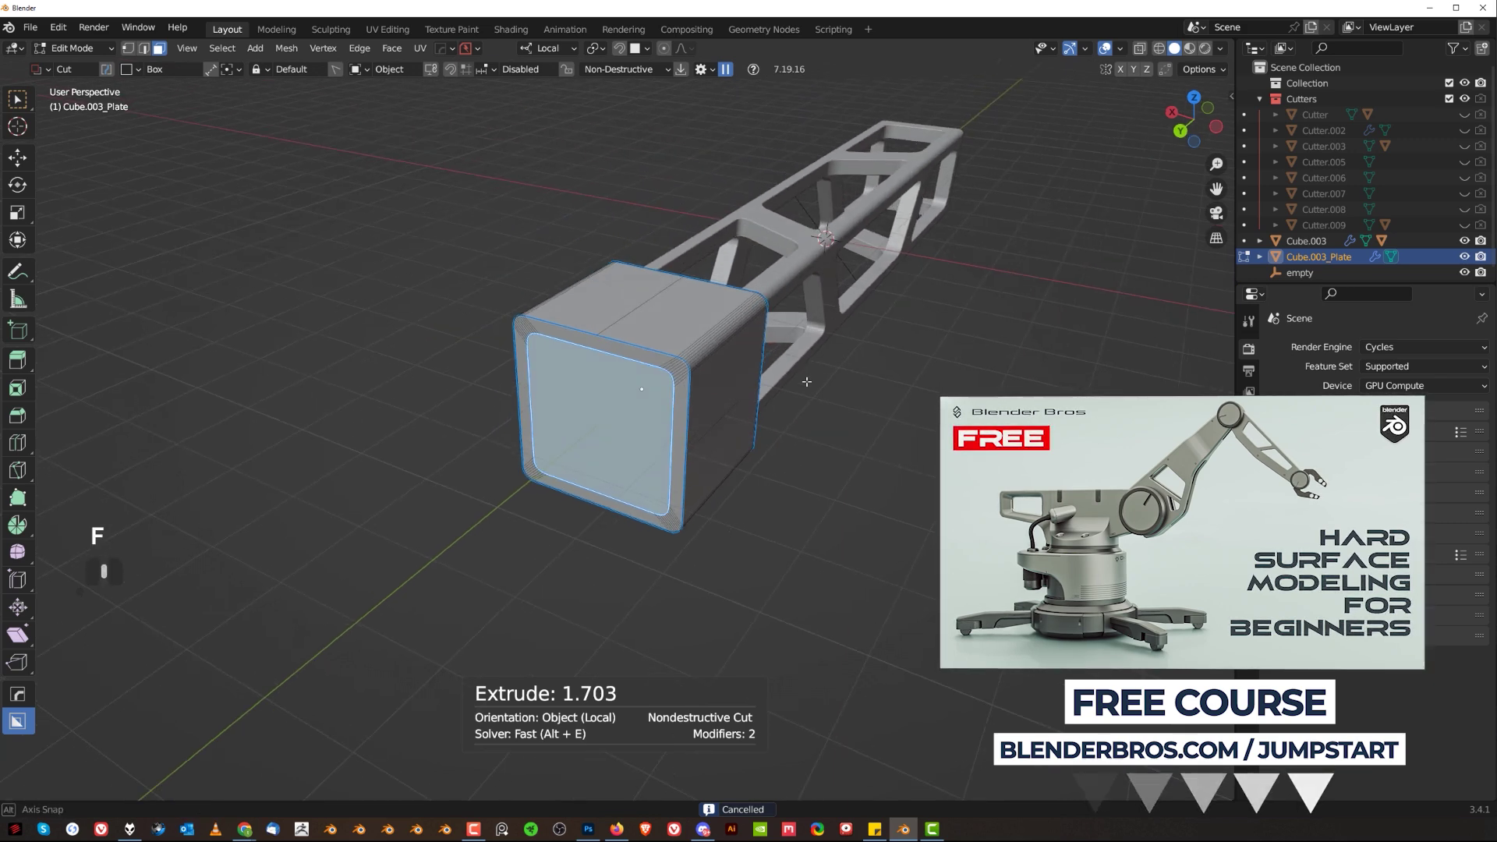
Extrude the inset face on the block's outer end away from the frame into a narrower section
{"action": "middle_click_drag", "start_coordinate": [805, 382], "coordinate": [795, 375]}
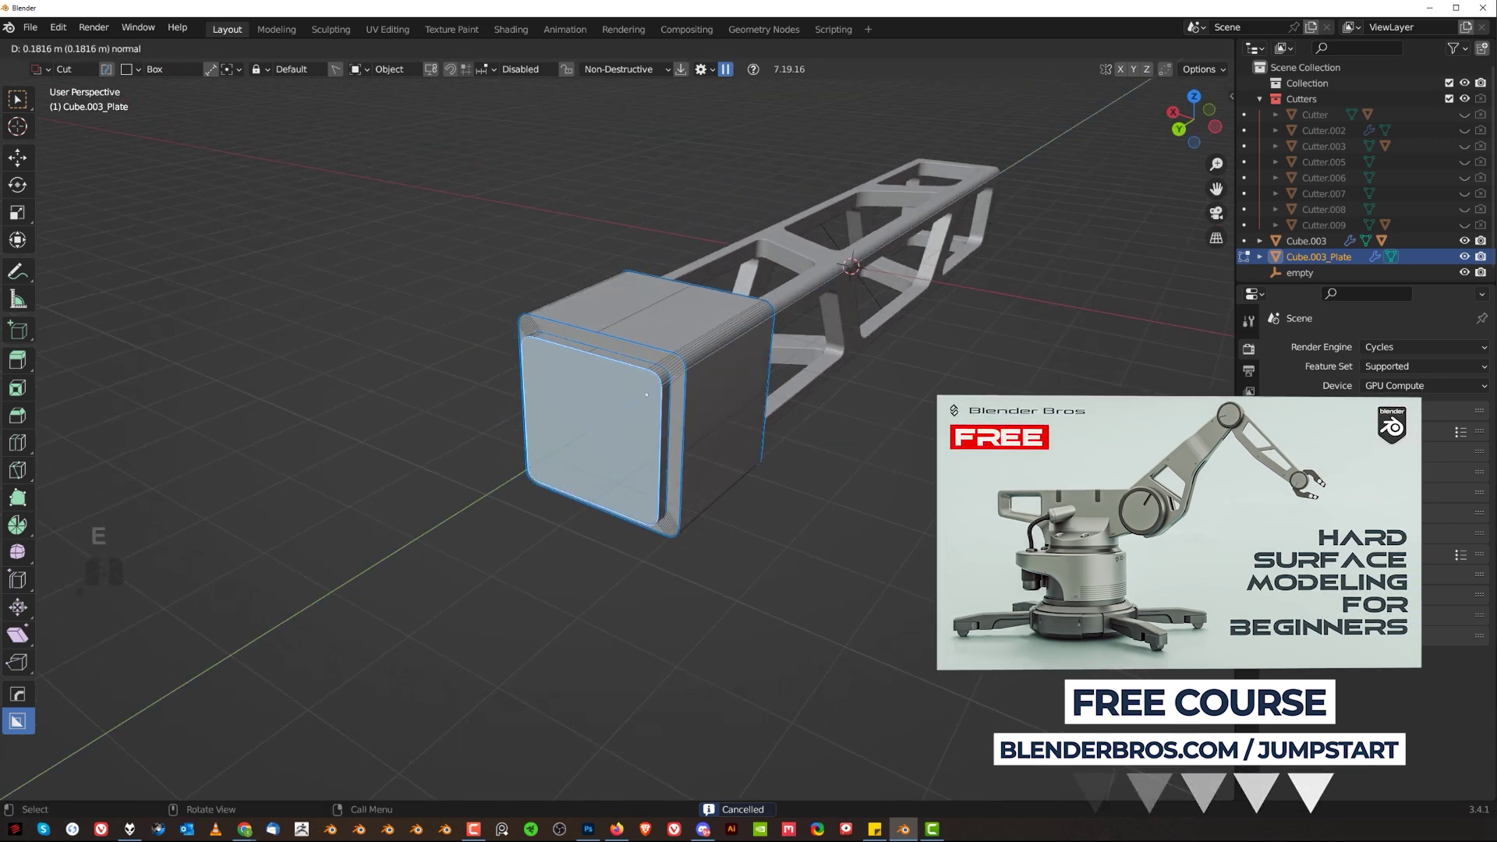
{"action": "key", "text": "e"}
{"action": "left_click", "coordinate": [819, 535]}
{"action": "middle_click_drag", "start_coordinate": [818, 536], "coordinate": [679, 486]}
{"action": "key", "text": "Tab"}
{"action": "left_click", "coordinate": [672, 282]}
{"action": "key", "text": "grave"}
{"action": "left_click", "coordinate": [880, 424]}
{"action": "key", "text": "KP_5"}
Extrude the block's inset face on the frame side about 0.88 m inward and return to Object Mode
{"action": "scroll", "coordinate": [825, 454], "scroll_direction": "down", "scroll_amount": 1}
{"action": "middle_click_drag", "start_coordinate": [568, 519], "coordinate": [706, 472], "text": "shift"}
{"action": "scroll", "coordinate": [620, 492], "scroll_direction": "up", "scroll_amount": 1}
{"action": "scroll", "coordinate": [620, 492], "scroll_direction": "up", "scroll_amount": 4}
{"action": "scroll", "coordinate": [659, 435], "scroll_direction": "up", "scroll_amount": 2}
{"action": "key", "text": "Tab"}
{"action": "left_click", "coordinate": [786, 437]}
{"action": "left_click", "coordinate": [601, 460]}
{"action": "left_click", "coordinate": [659, 455], "text": "shift"}
{"action": "scroll", "coordinate": [683, 452], "scroll_direction": "down", "scroll_amount": 1}
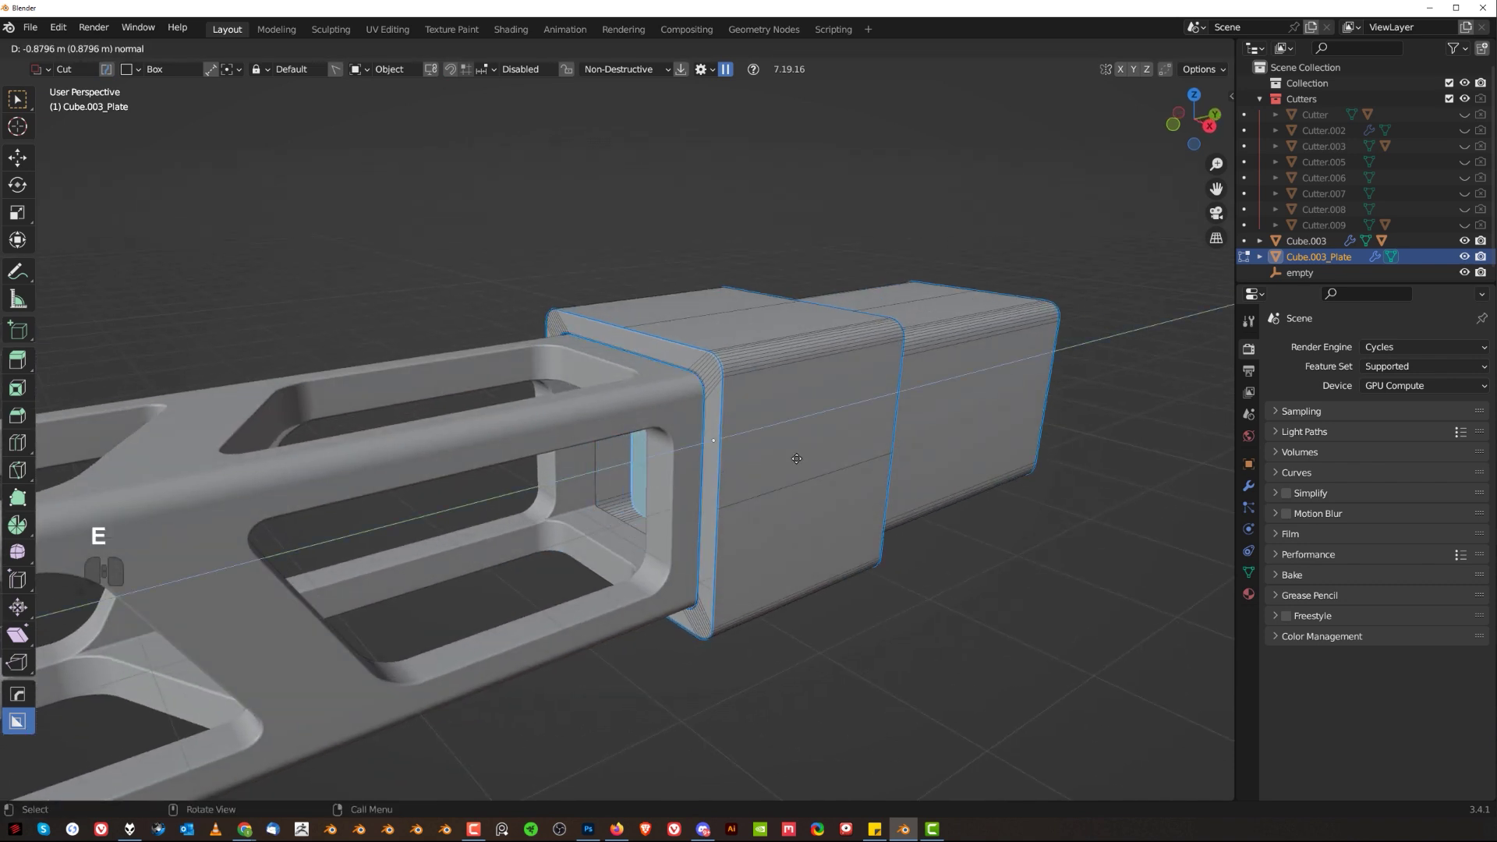
{"action": "left_click", "coordinate": [803, 456]}
{"action": "scroll", "coordinate": [803, 456], "scroll_direction": "down", "scroll_amount": 2}
{"action": "key", "text": "Tab"}
Cut a thin lengthwise slot through the block's narrower section with BoxCutter in Cut mode from the right view and mirror it vertically
{"action": "scroll", "coordinate": [666, 471], "scroll_direction": "down", "scroll_amount": 5}
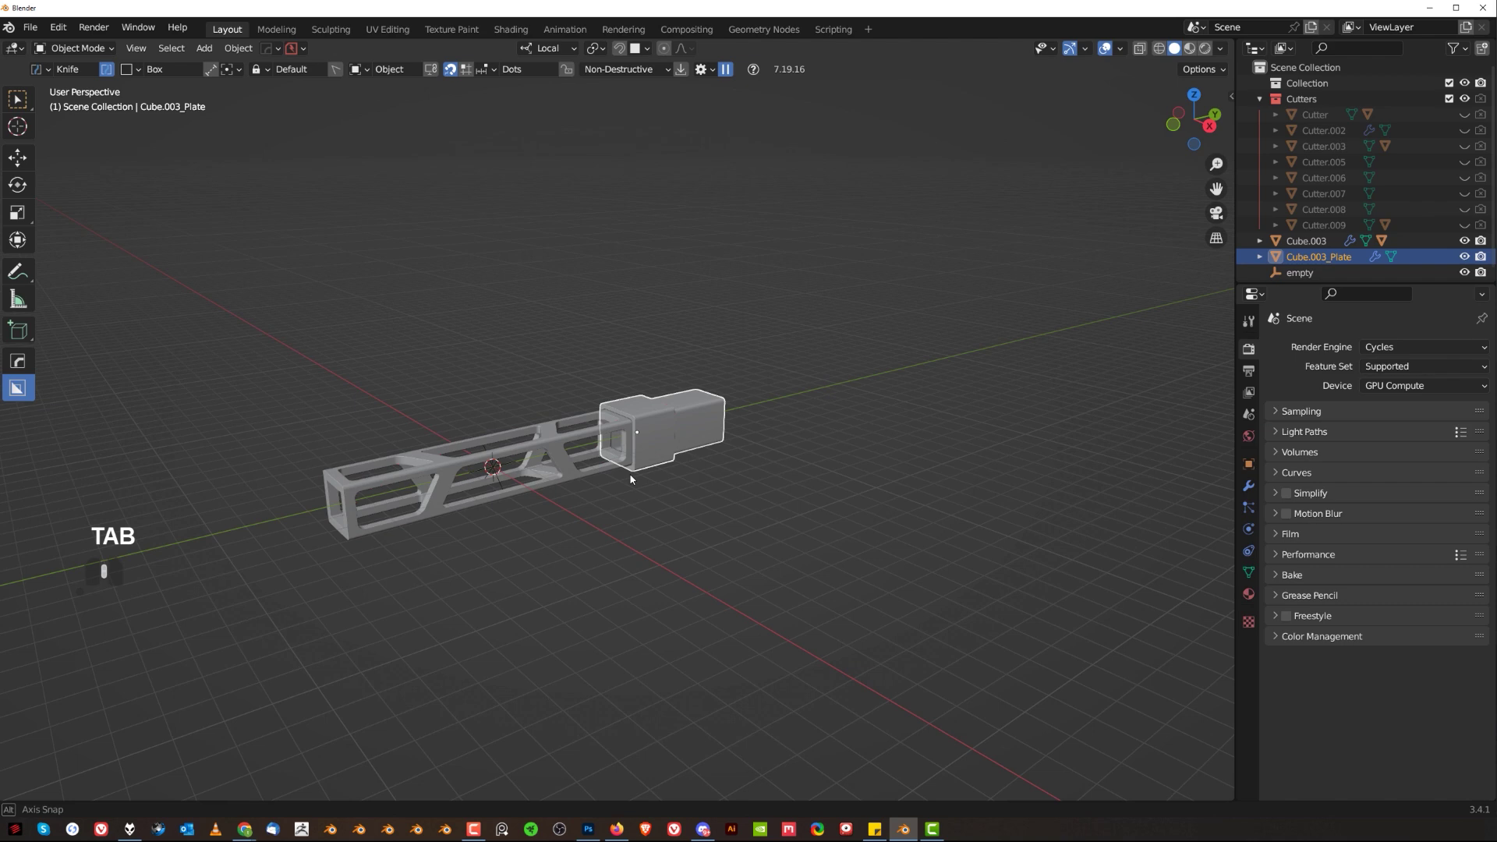
{"action": "middle_click_drag", "start_coordinate": [628, 478], "coordinate": [720, 504]}
{"action": "middle_click_drag", "start_coordinate": [719, 503], "coordinate": [733, 507]}
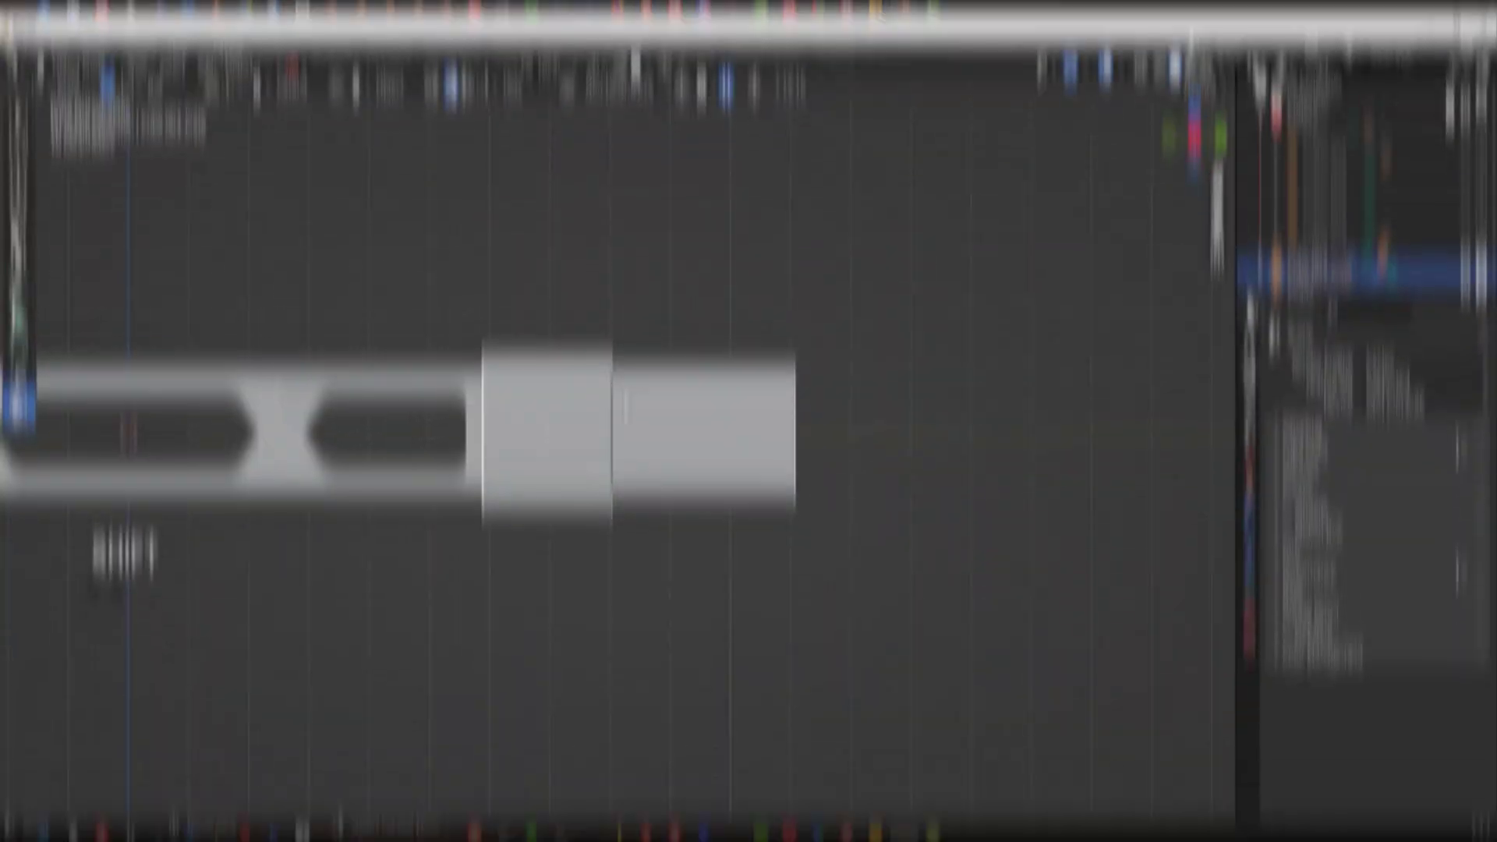
{"action": "left_click_drag", "start_coordinate": [624, 387], "coordinate": [803, 406]}
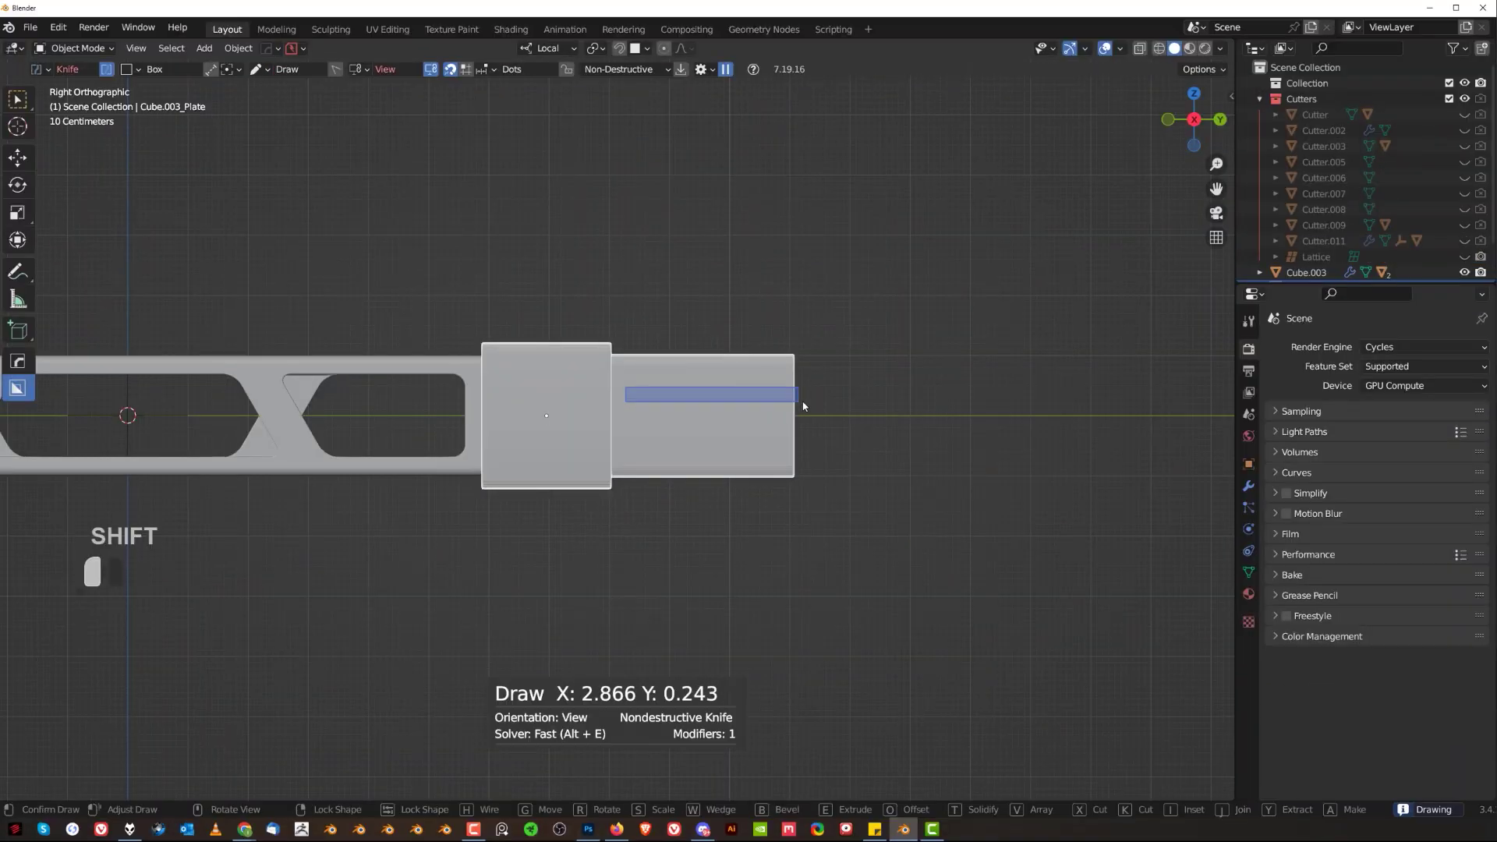
{"action": "key", "text": "d"}
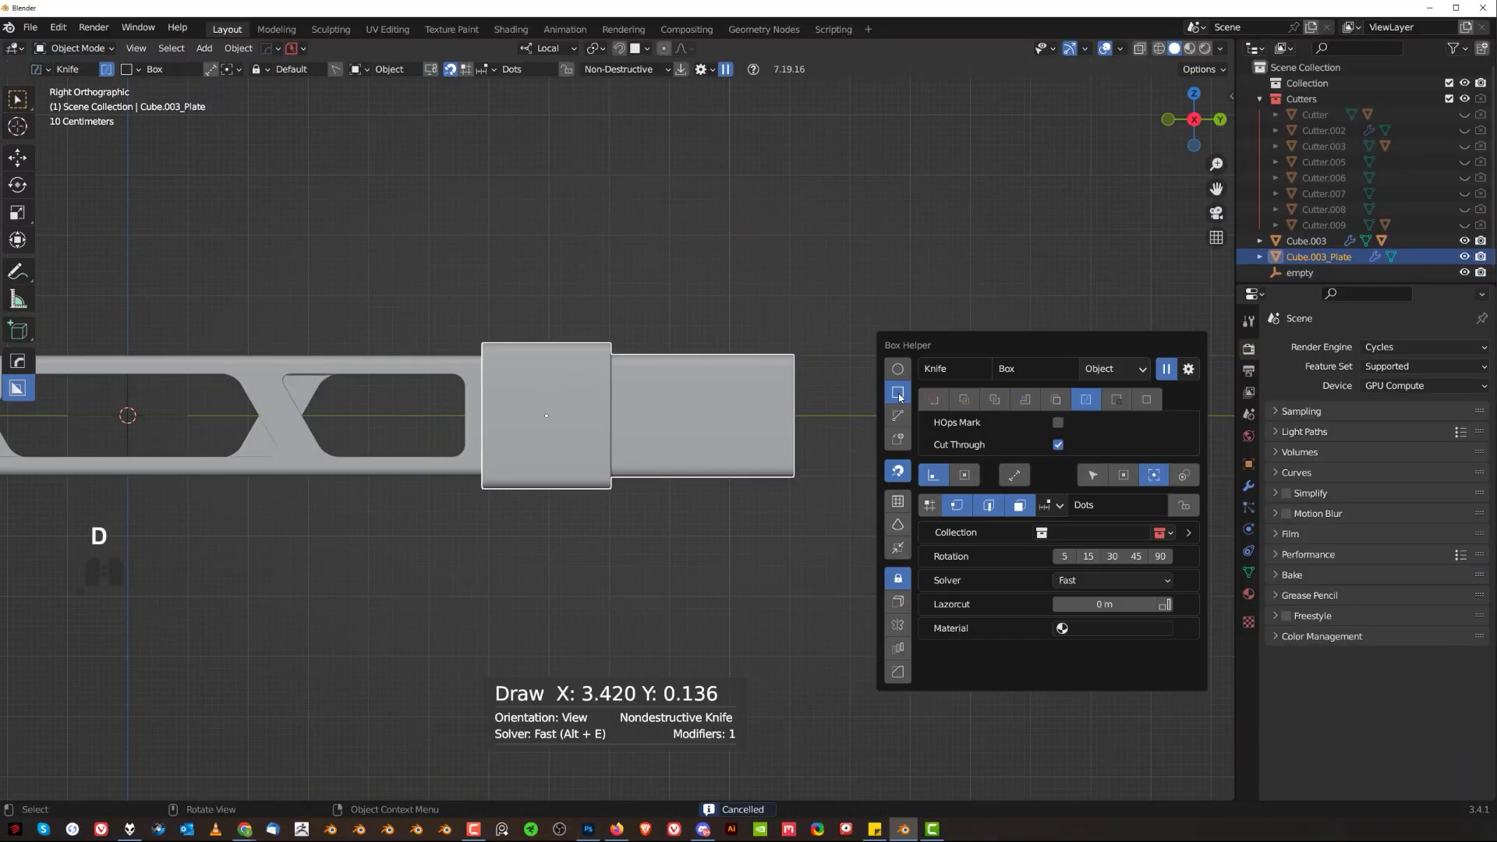
{"action": "left_click", "coordinate": [936, 399]}
{"action": "left_click_drag", "start_coordinate": [630, 379], "coordinate": [853, 390]}
{"action": "key", "text": "alt+x"}
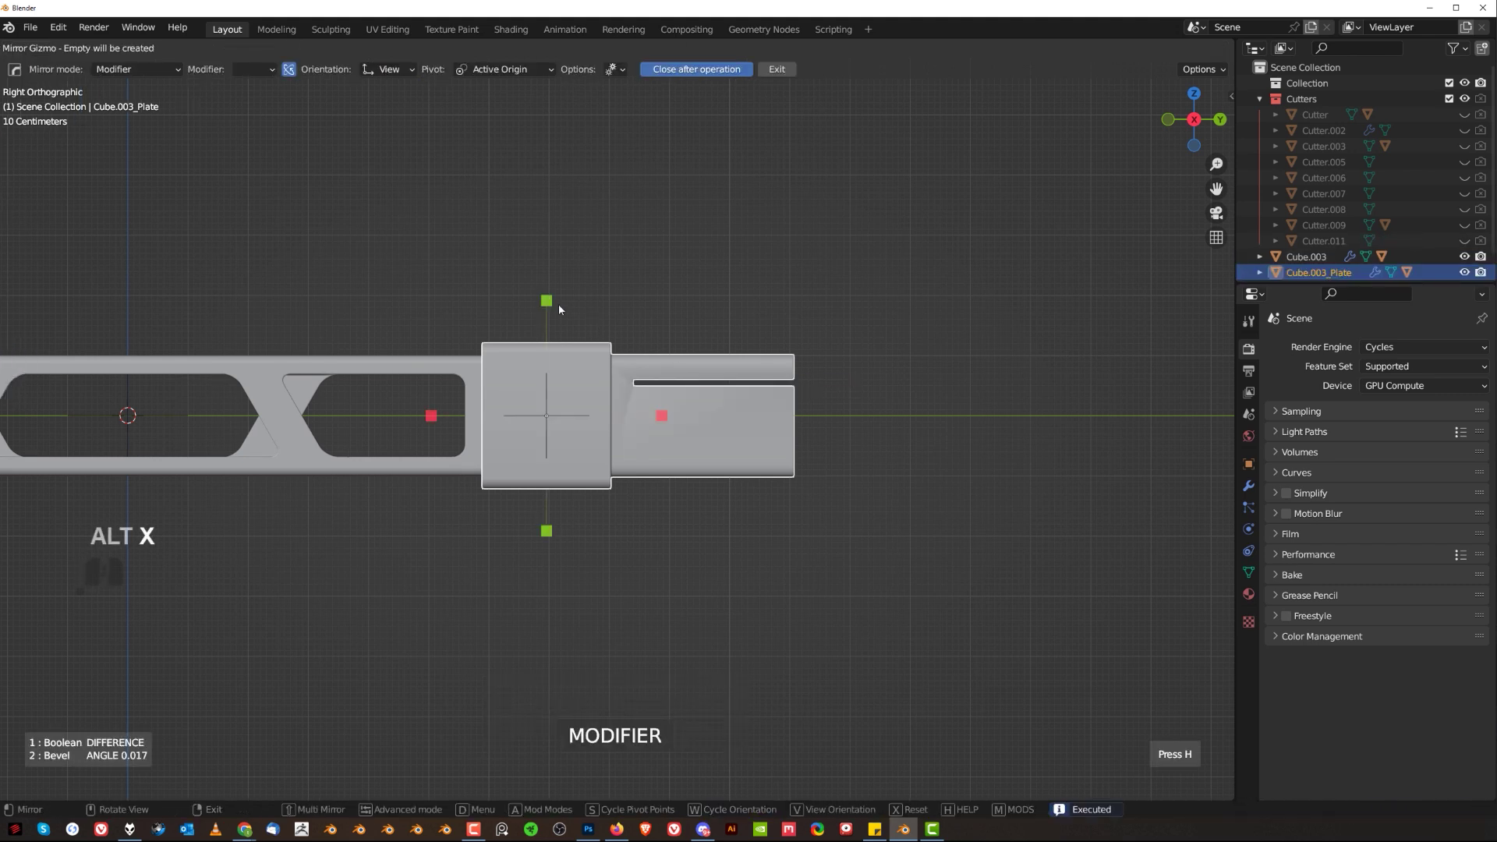
{"action": "left_click", "coordinate": [556, 304]}
Apply HardOps Csharp to the slotted block and add a Weighted Normal modifier to it
{"action": "key", "text": "q"}
{"action": "left_click", "coordinate": [745, 423], "text": "ctrl"}
{"action": "key", "text": "q"}
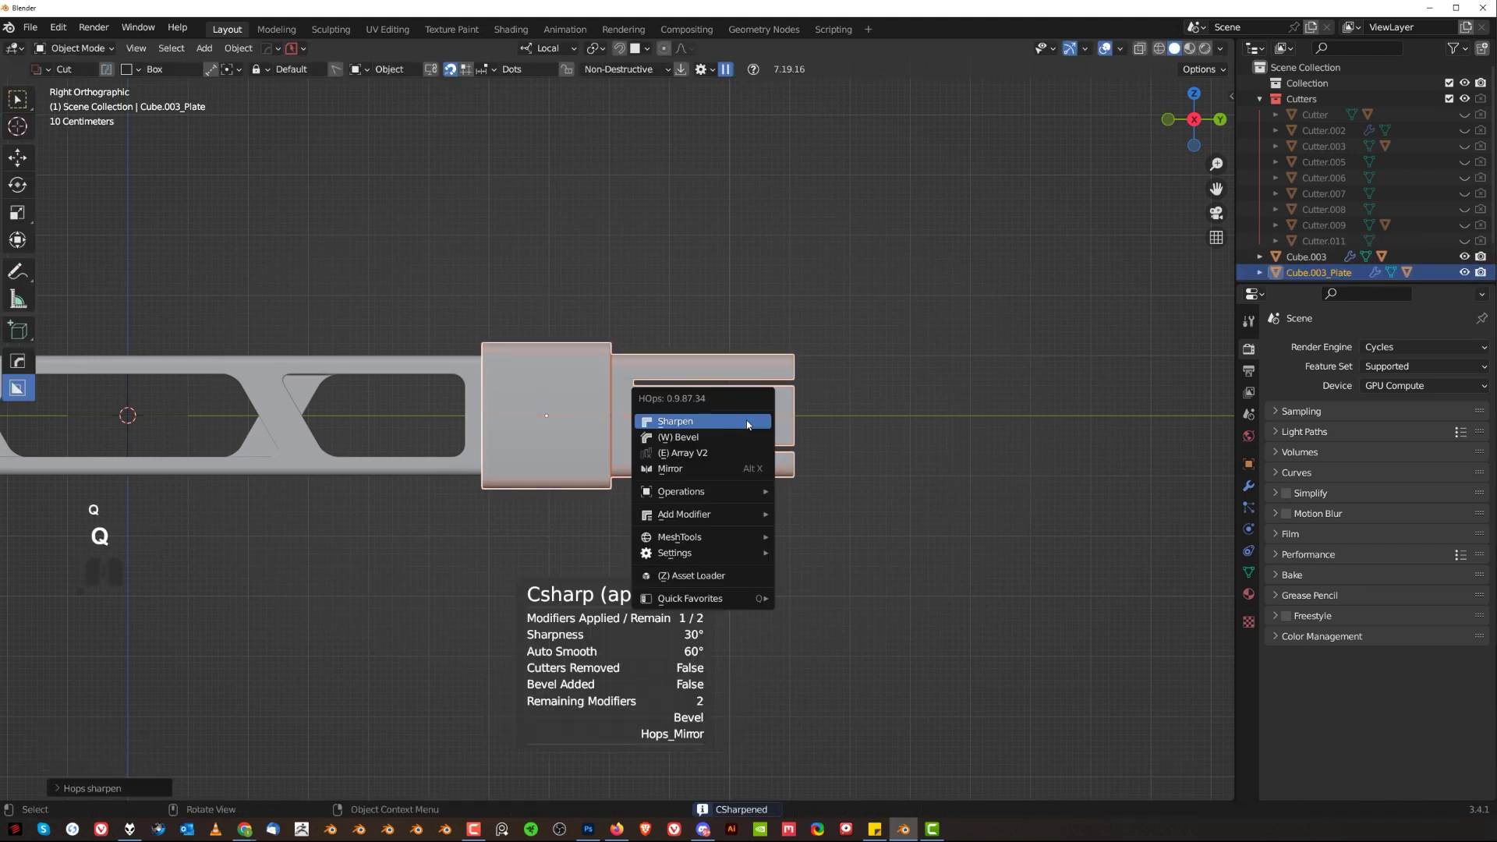
{"action": "left_click", "coordinate": [745, 423], "text": "alt"}
Mirror the slotted block to the frame's opposite end with a new mirror modifier, using the frame as the pivot
{"action": "middle_click_drag", "start_coordinate": [745, 423], "coordinate": [358, 421]}
{"action": "key", "text": "KP_5"}
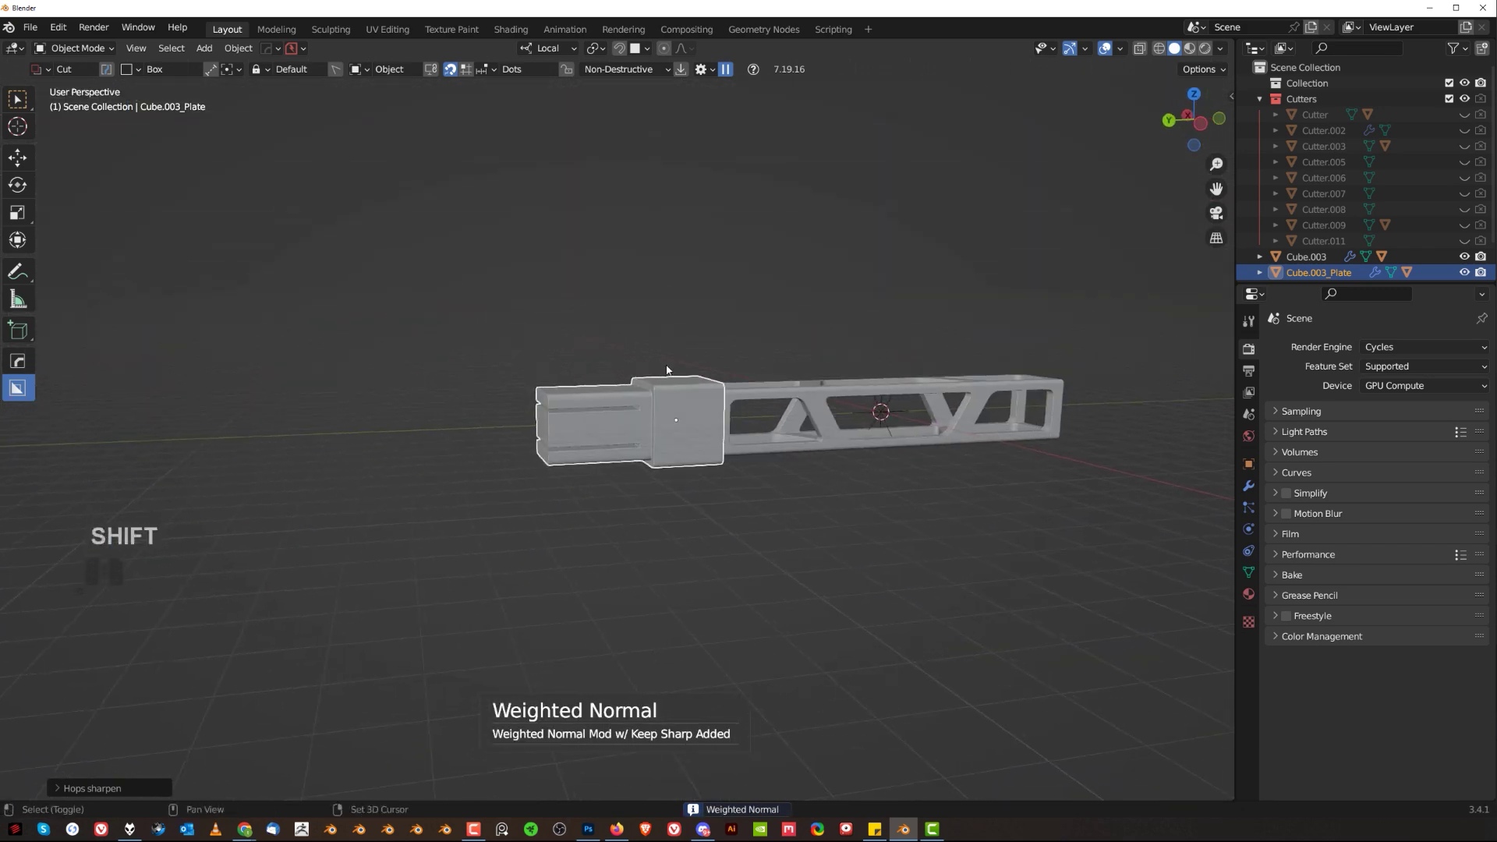
{"action": "middle_click_drag", "start_coordinate": [897, 421], "coordinate": [641, 400]}
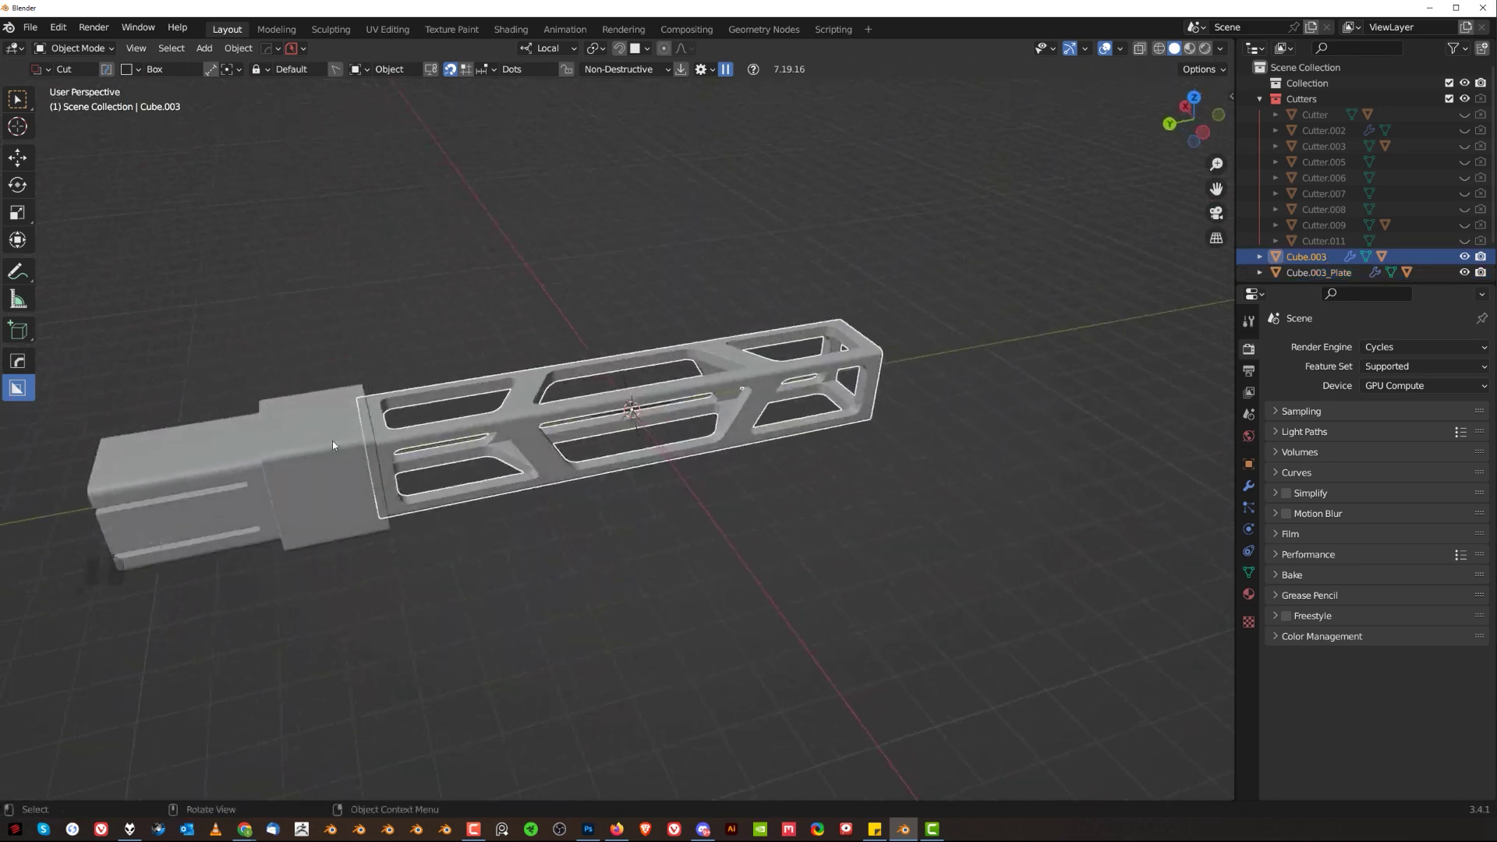
{"action": "left_click", "coordinate": [332, 441]}
{"action": "left_click", "coordinate": [677, 446], "text": "shift"}
{"action": "key", "text": "alt+x"}
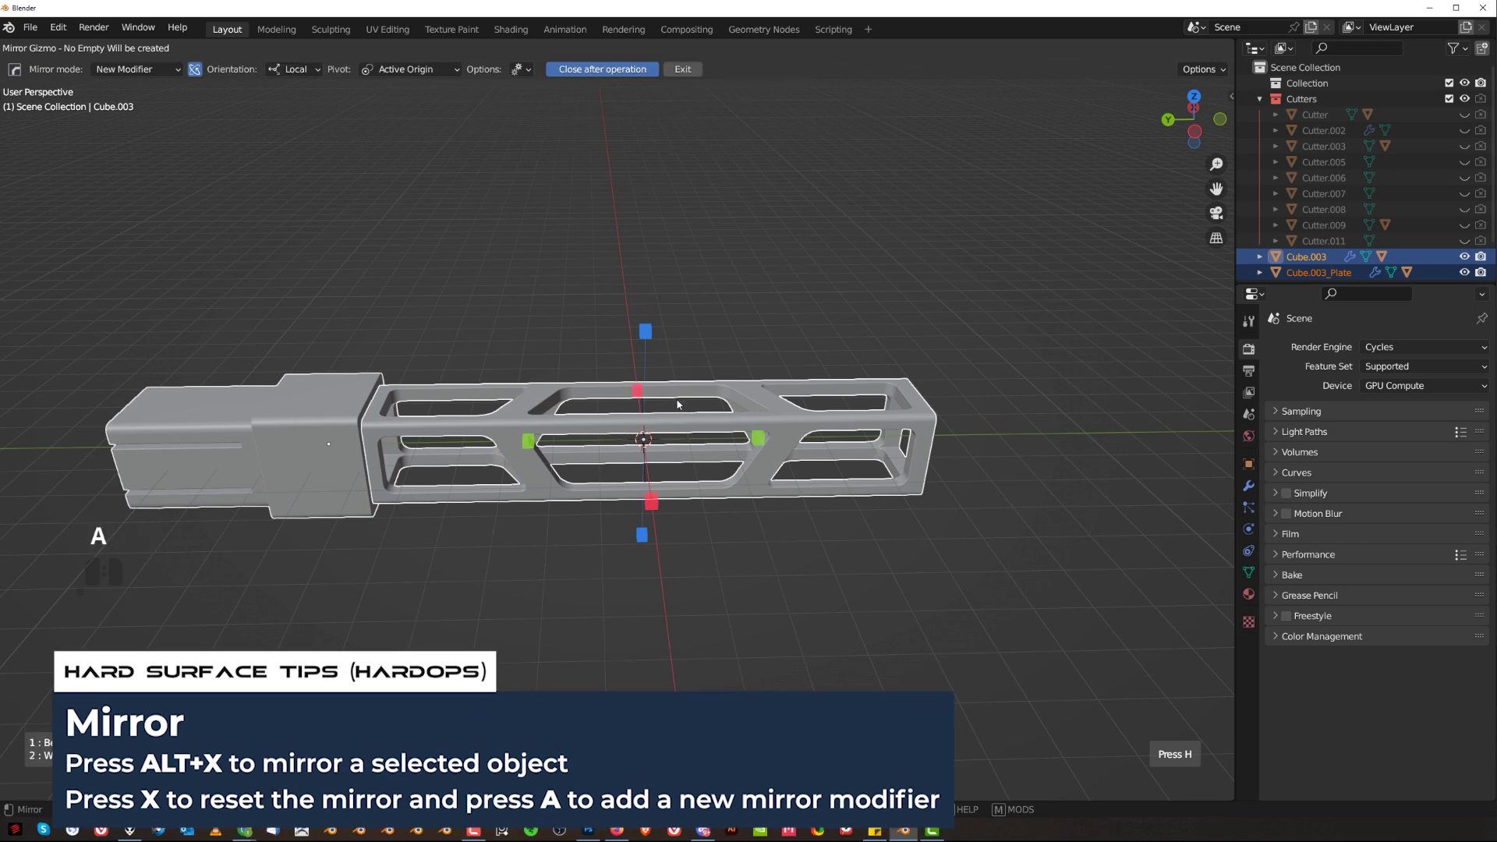
{"action": "left_click", "coordinate": [534, 441]}
Examine the finished frame and both end blocks from several angles and distances
{"action": "middle_click_drag", "start_coordinate": [717, 320], "coordinate": [724, 365]}
{"action": "scroll", "coordinate": [710, 358], "scroll_direction": "up", "scroll_amount": 1}
{"action": "scroll", "coordinate": [725, 331], "scroll_direction": "up", "scroll_amount": 1}
{"action": "middle_click_drag", "start_coordinate": [588, 377], "coordinate": [707, 324]}
{"action": "scroll", "coordinate": [594, 371], "scroll_direction": "up", "scroll_amount": 4}
{"action": "scroll", "coordinate": [684, 386], "scroll_direction": "down", "scroll_amount": 5}
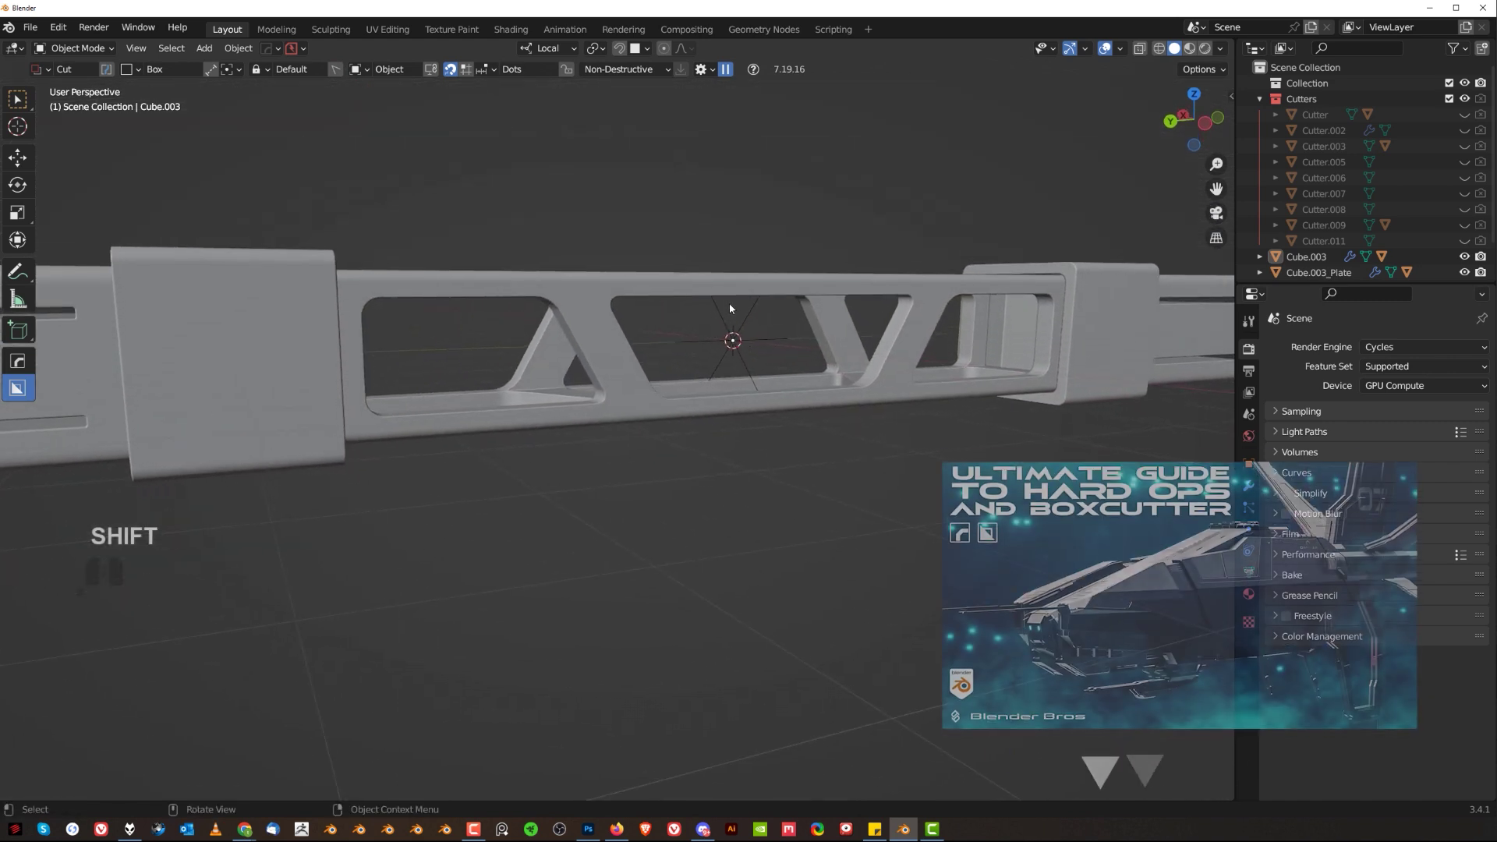
{"action": "scroll", "coordinate": [602, 380], "scroll_direction": "down", "scroll_amount": 4}
{"action": "middle_click_drag", "start_coordinate": [603, 377], "coordinate": [741, 349]}
{"action": "key", "text": "alt+v"}
{"action": "scroll", "coordinate": [819, 293], "scroll_direction": "down", "scroll_amount": 3}
{"action": "scroll", "coordinate": [830, 360], "scroll_direction": "up", "scroll_amount": 2}
{"action": "middle_click_drag", "start_coordinate": [816, 391], "coordinate": [825, 312], "text": "shift"}
{"action": "scroll", "coordinate": [839, 331], "scroll_direction": "down", "scroll_amount": 3}
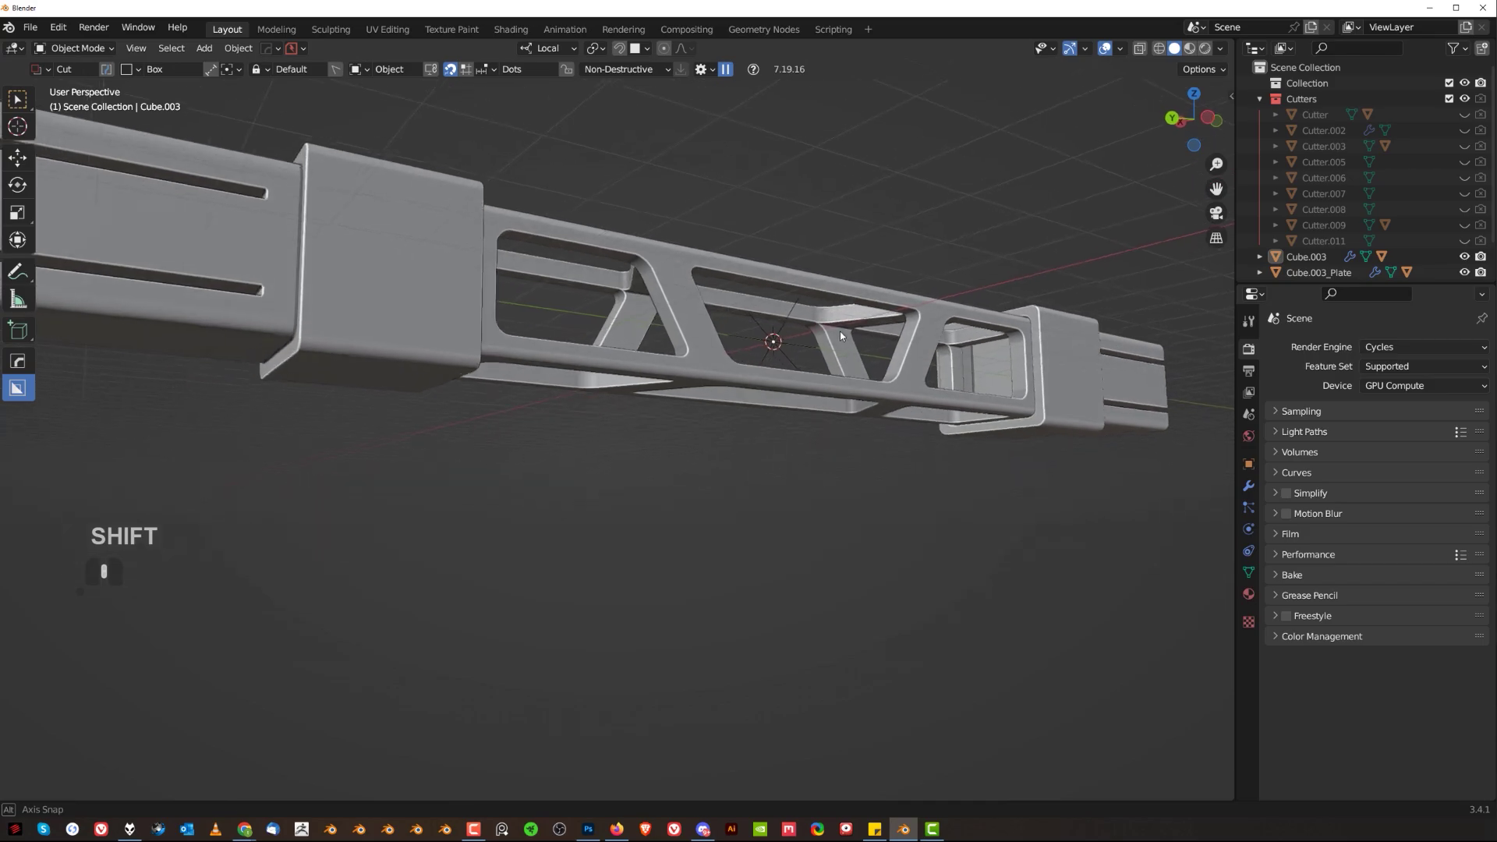